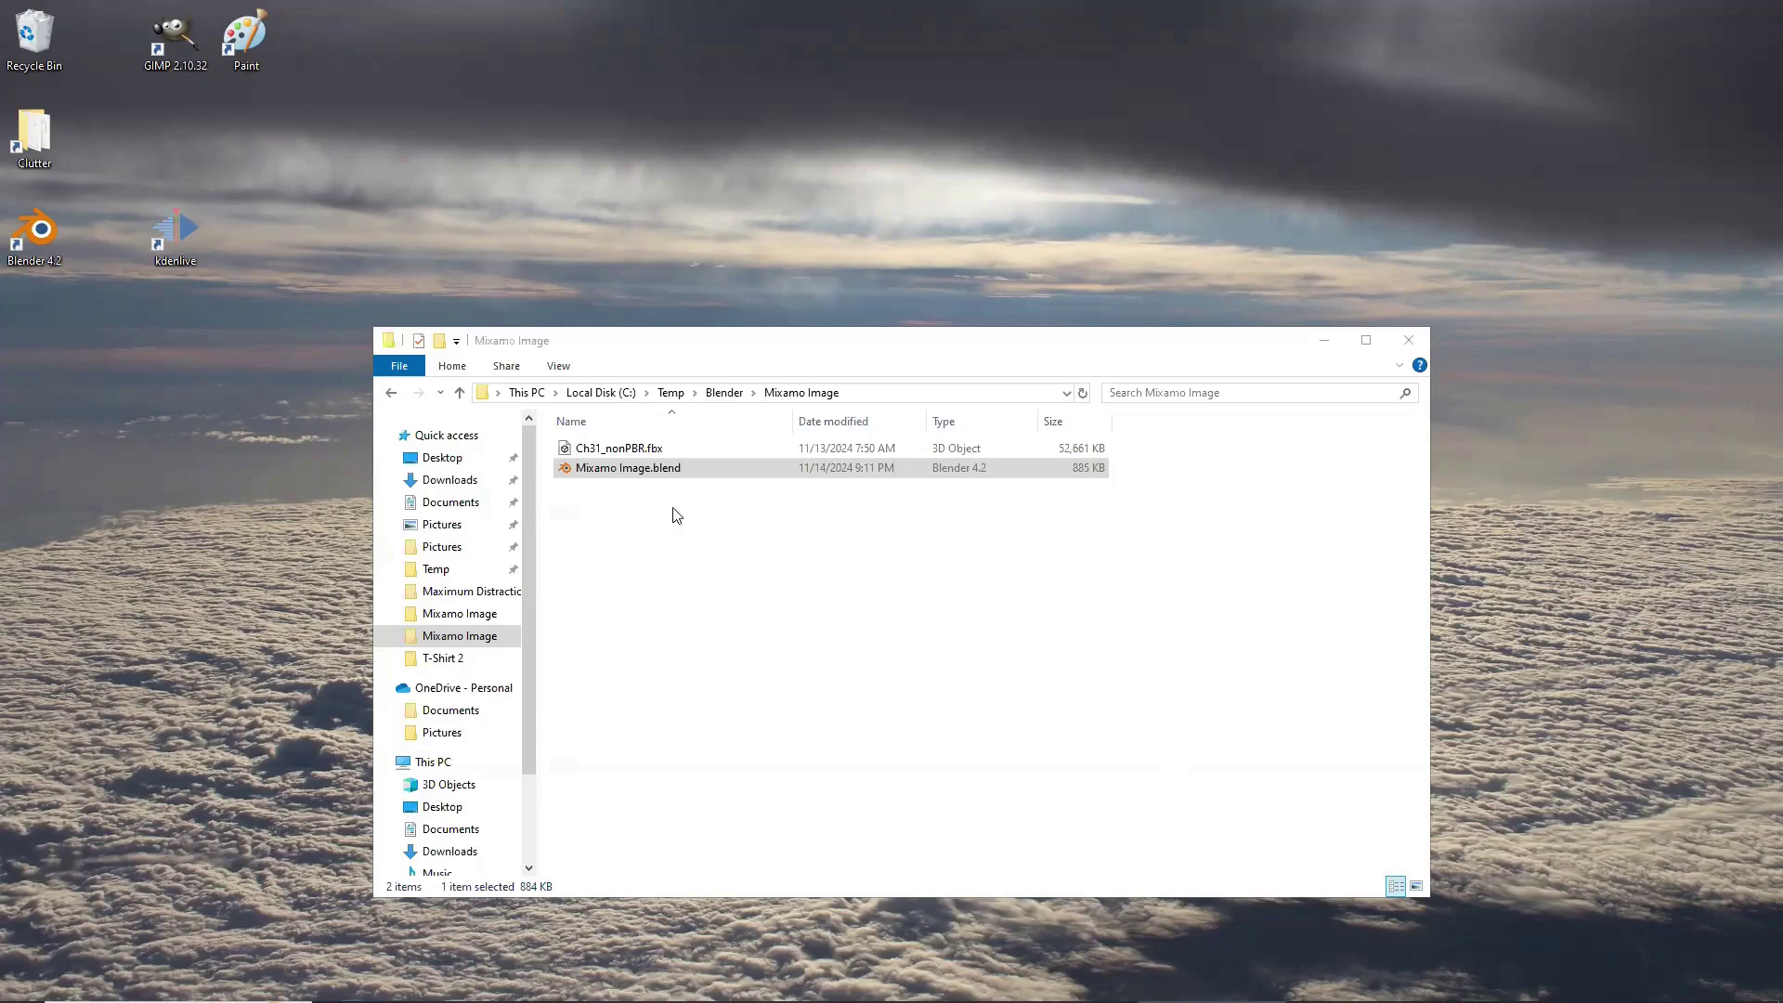
Open Mixamo Image.blend from the Mixamo Image folder in Blender 4.2.
{"action": "left_click", "coordinate": [648, 472]}
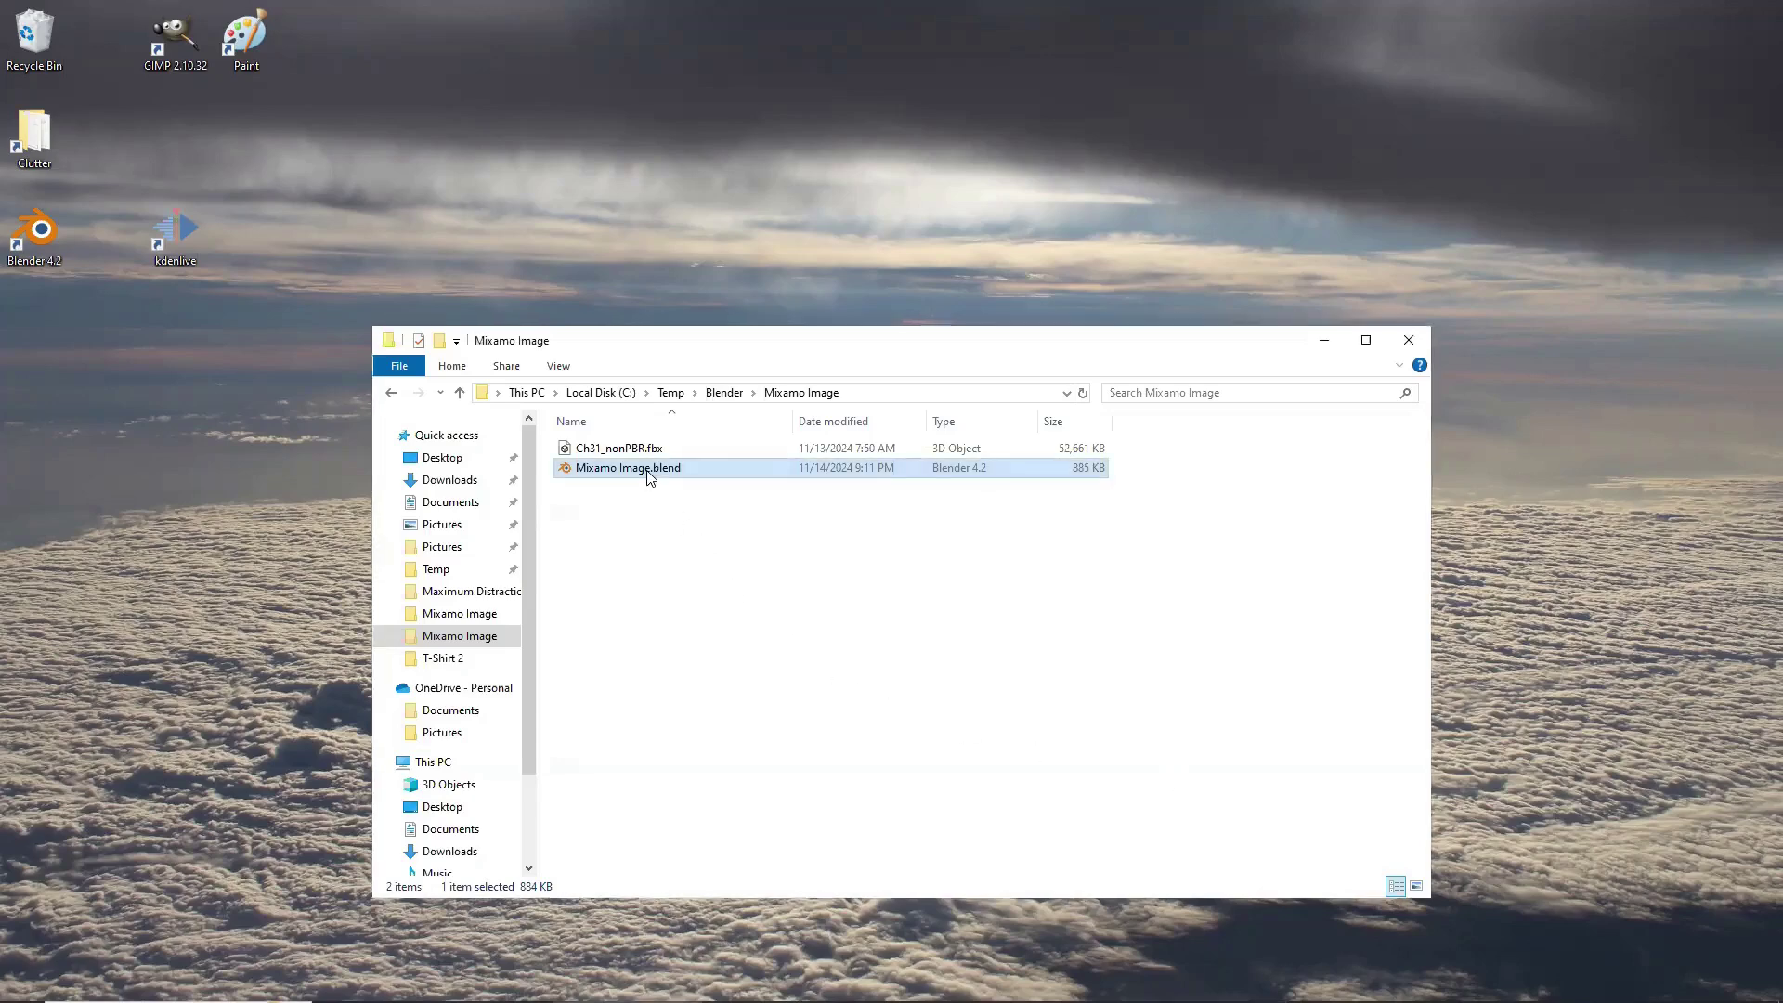
{"action": "double_click", "coordinate": [648, 474]}
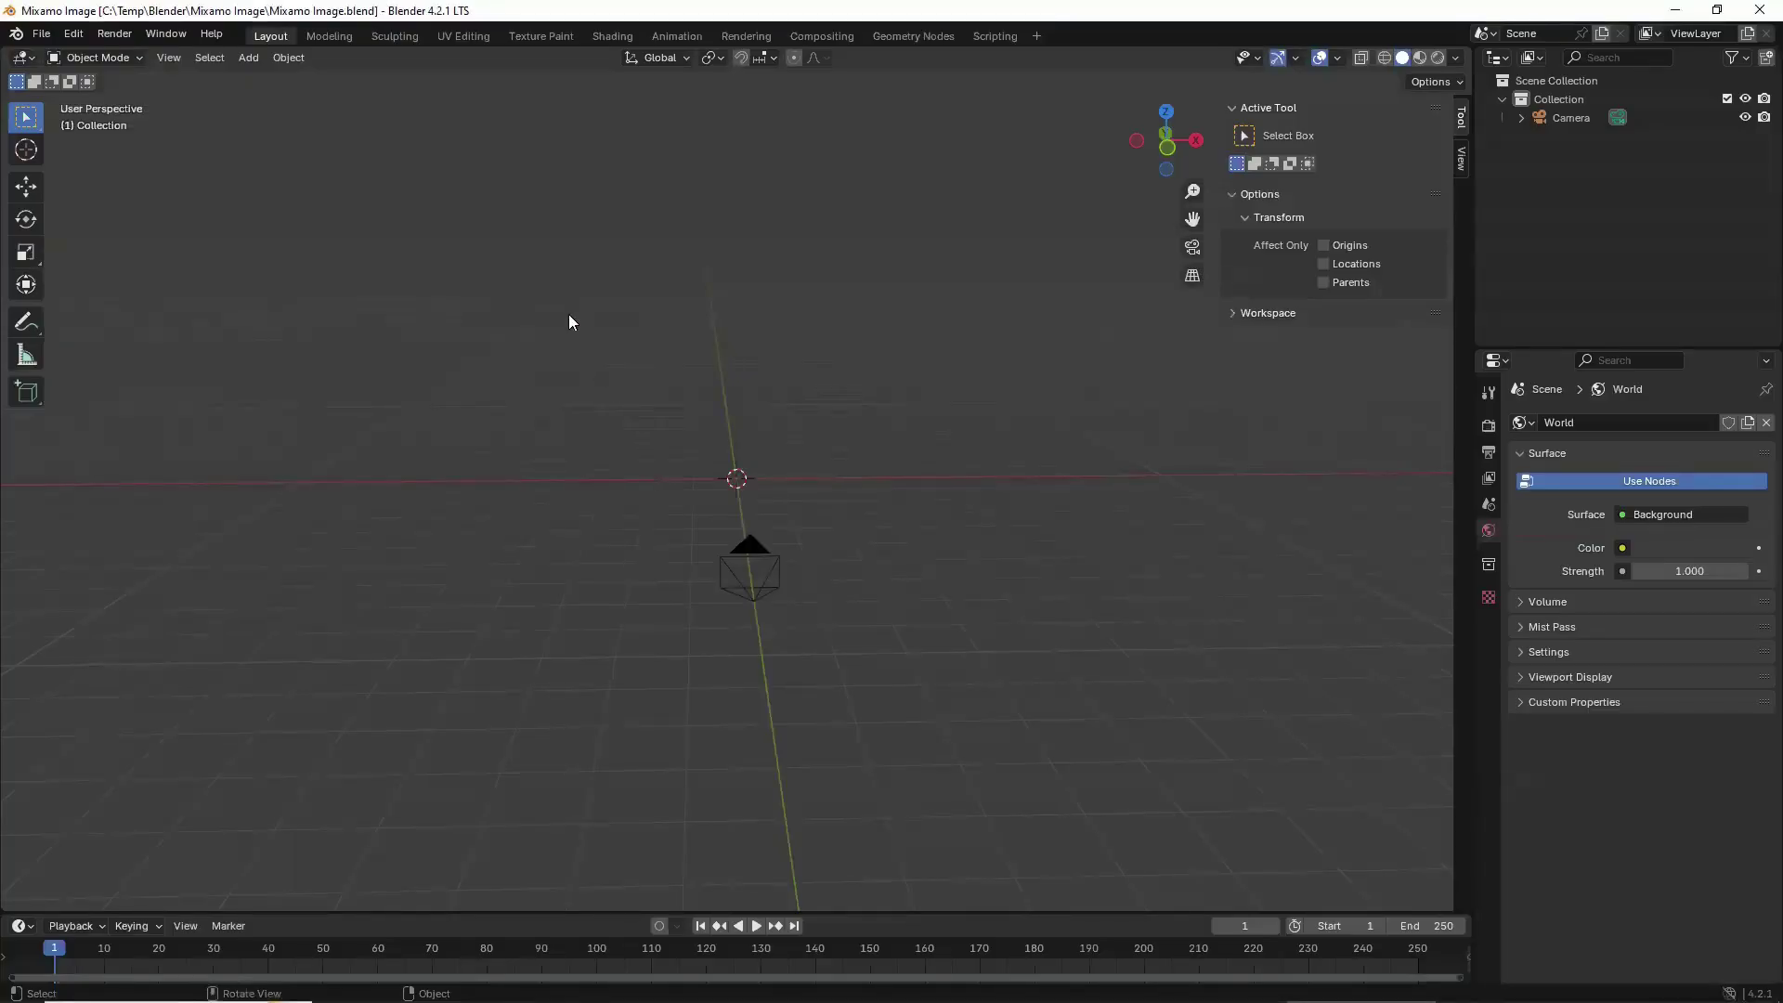
Import Ch31_nonPBR.fbx as an FBX, adding the T-posed character and its Armature.
{"action": "left_click", "coordinate": [38, 40]}
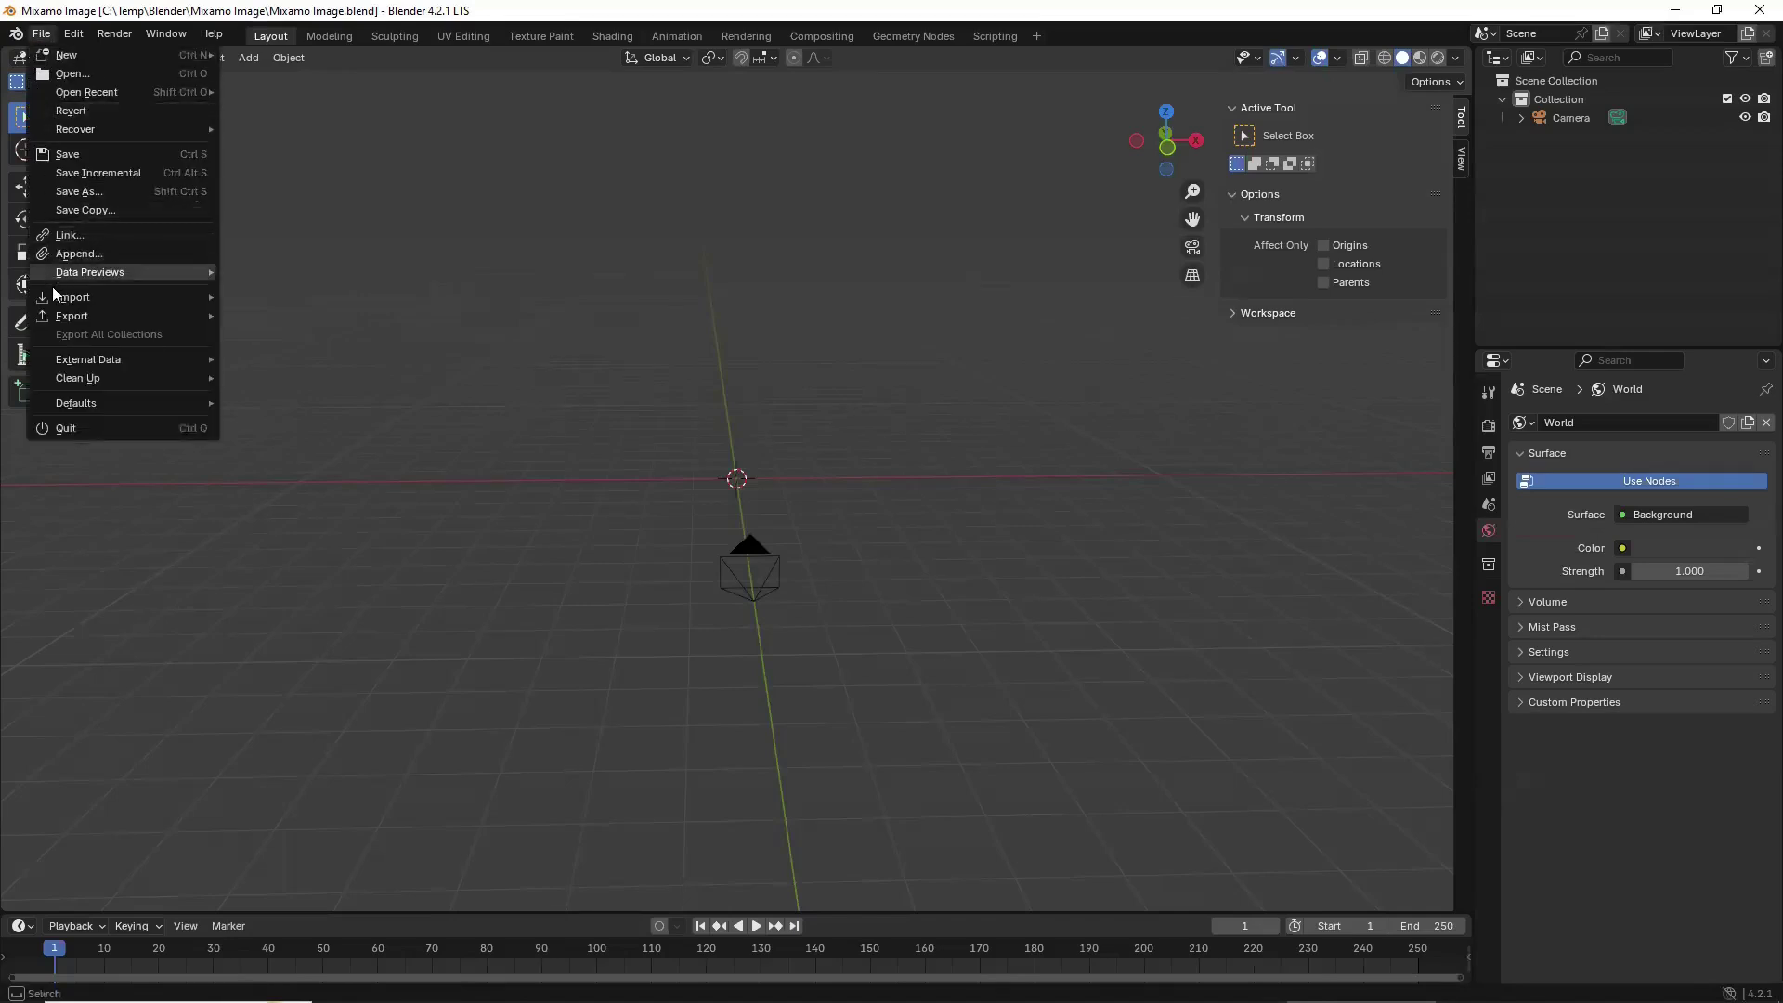
{"action": "mouse_move", "coordinate": [54, 296]}
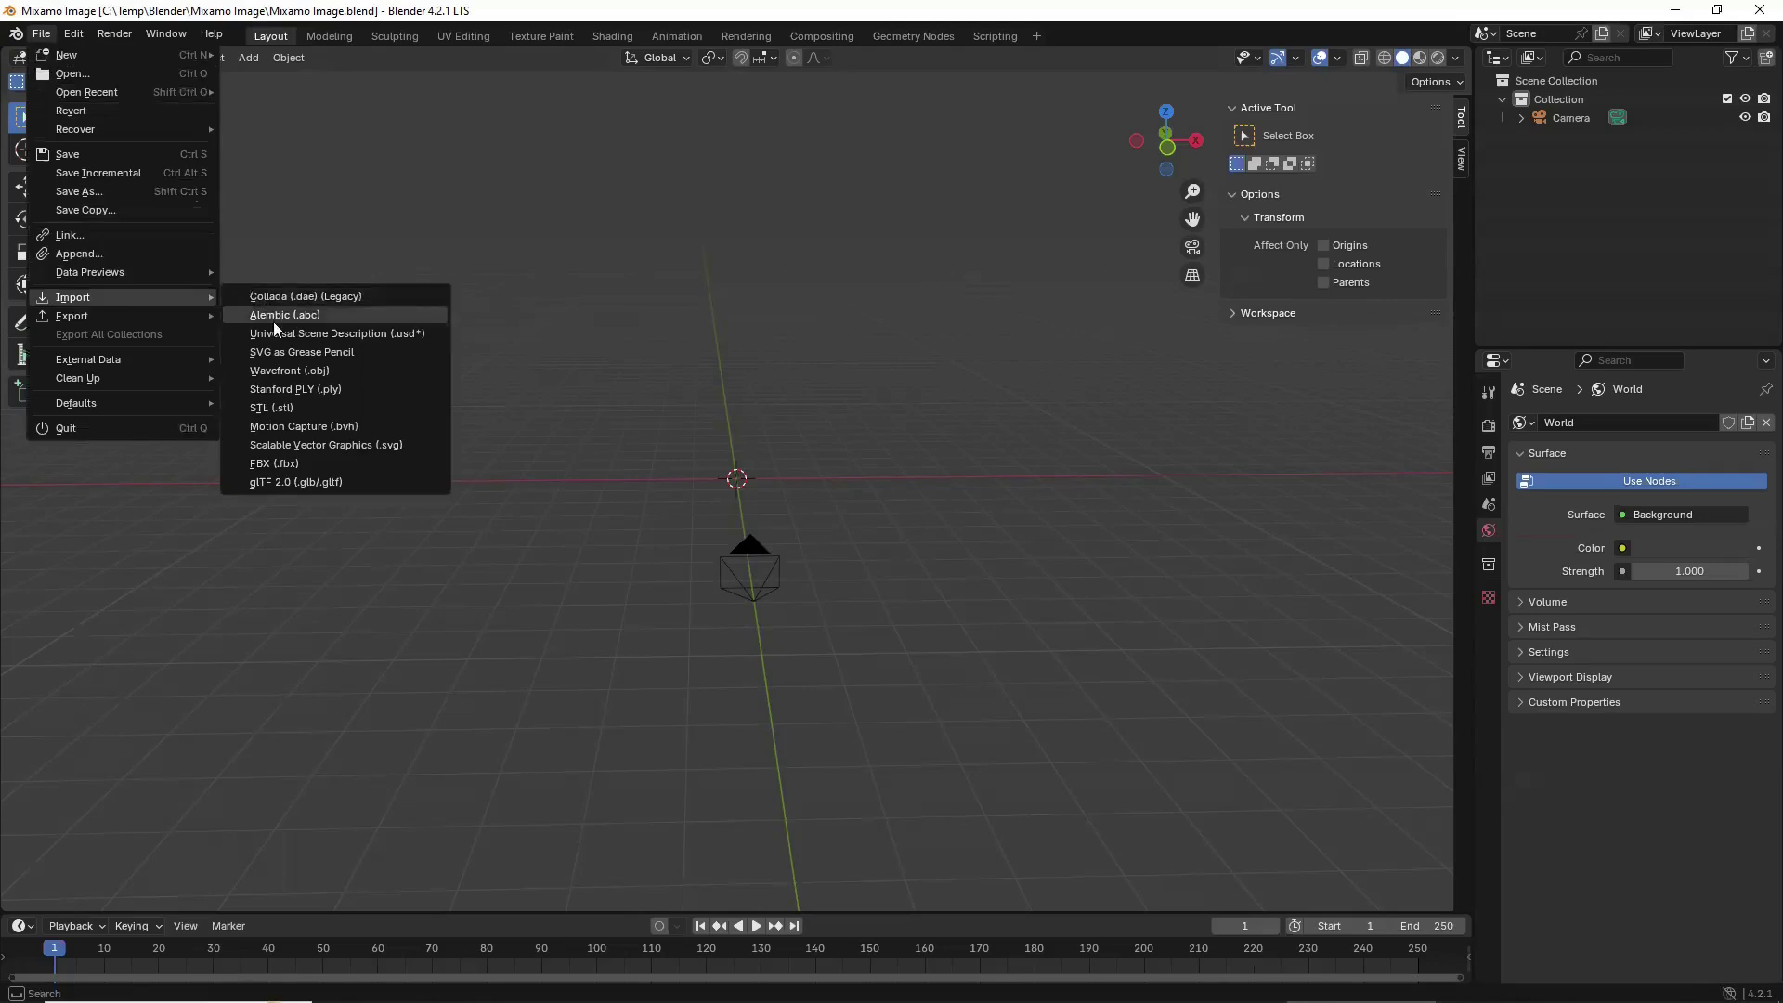
{"action": "left_click", "coordinate": [328, 465]}
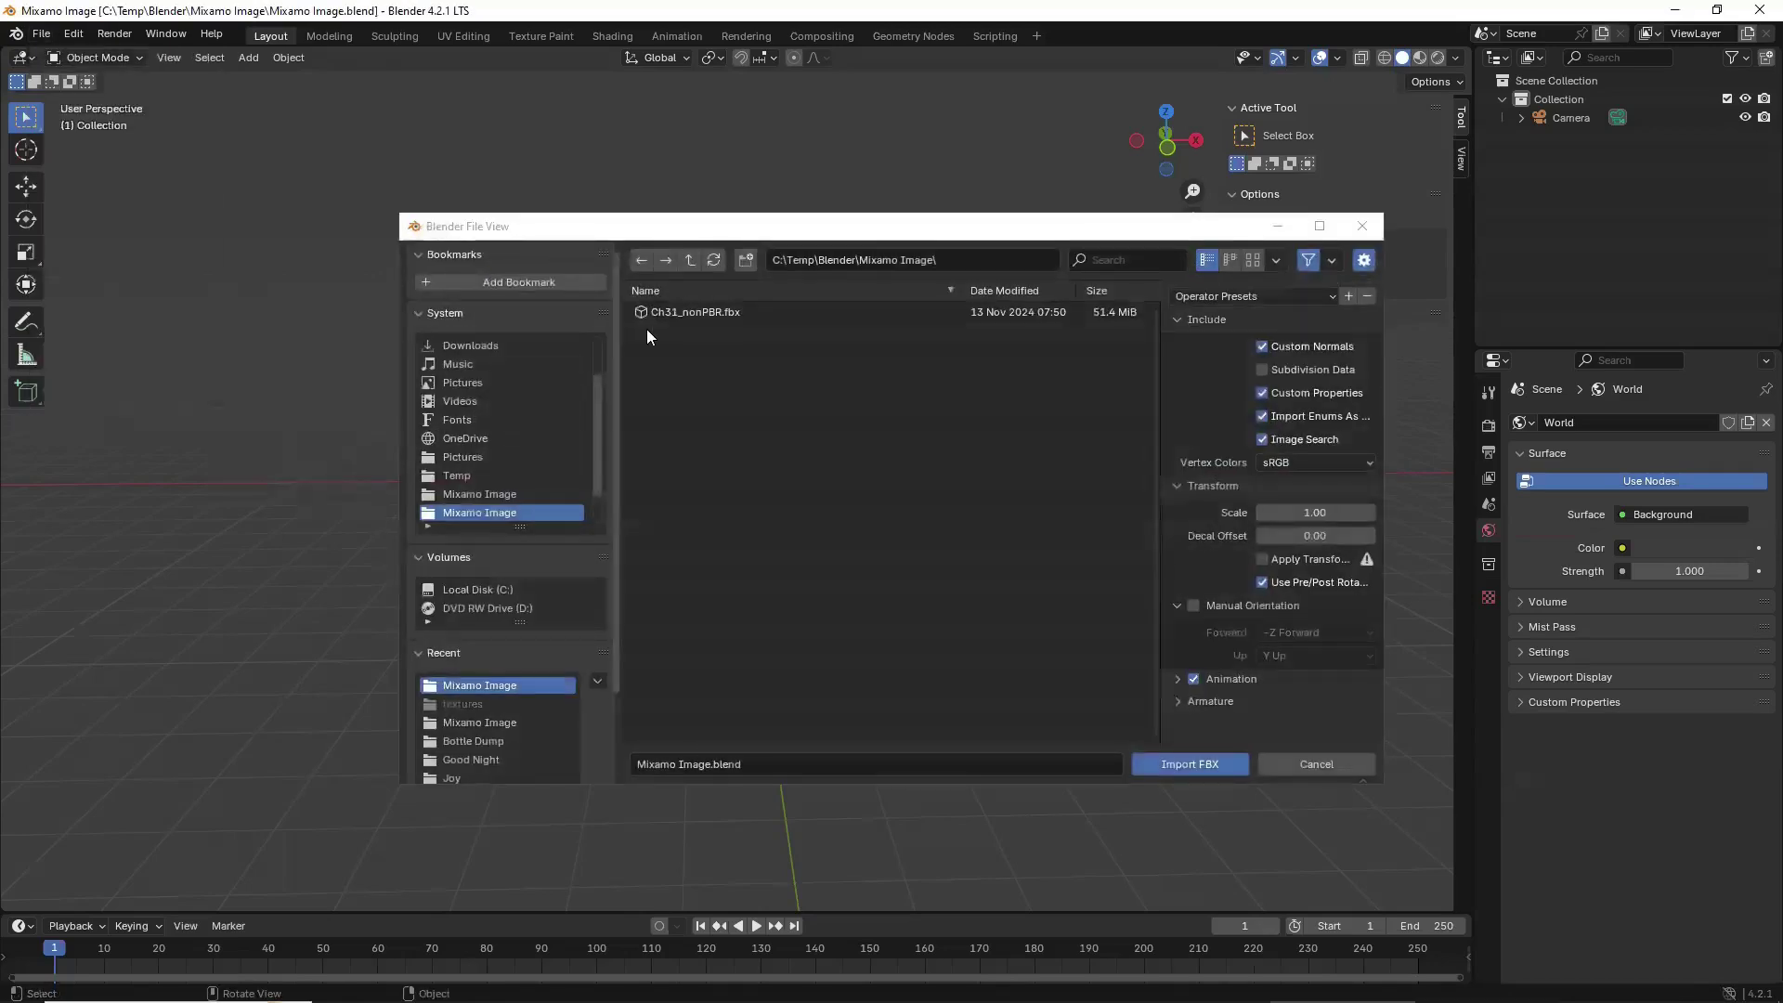
{"action": "left_click", "coordinate": [675, 312]}
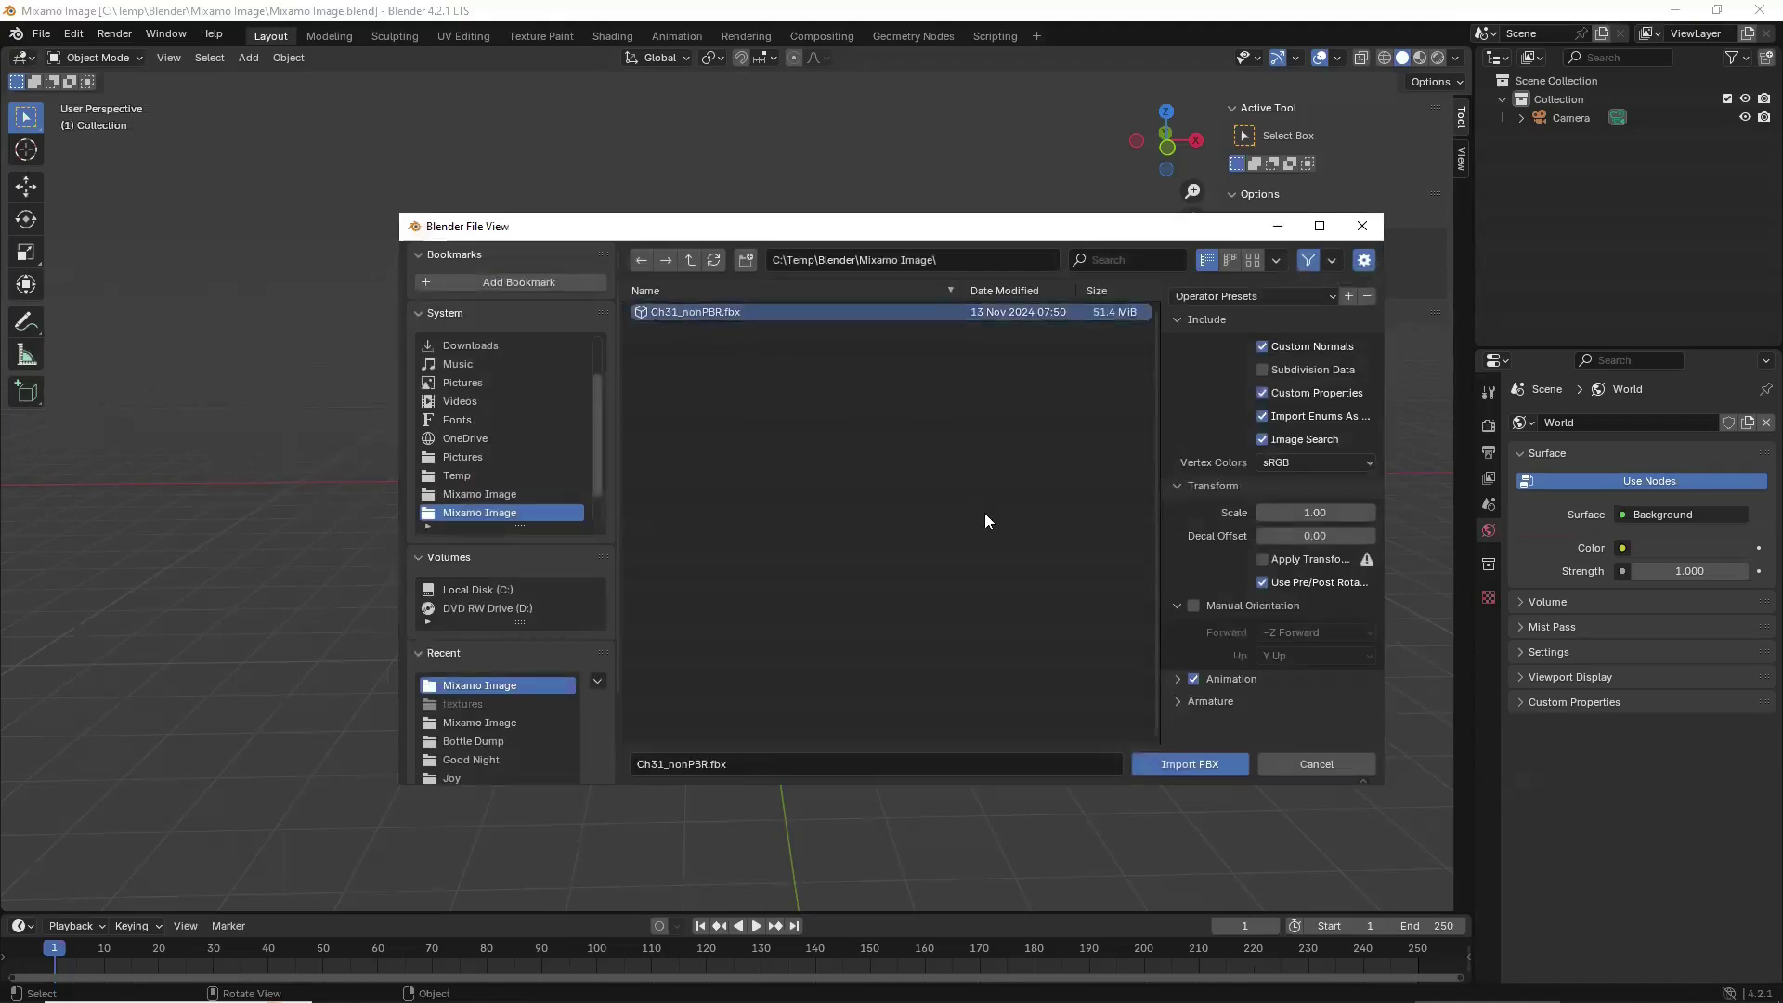
{"action": "left_click", "coordinate": [1195, 764]}
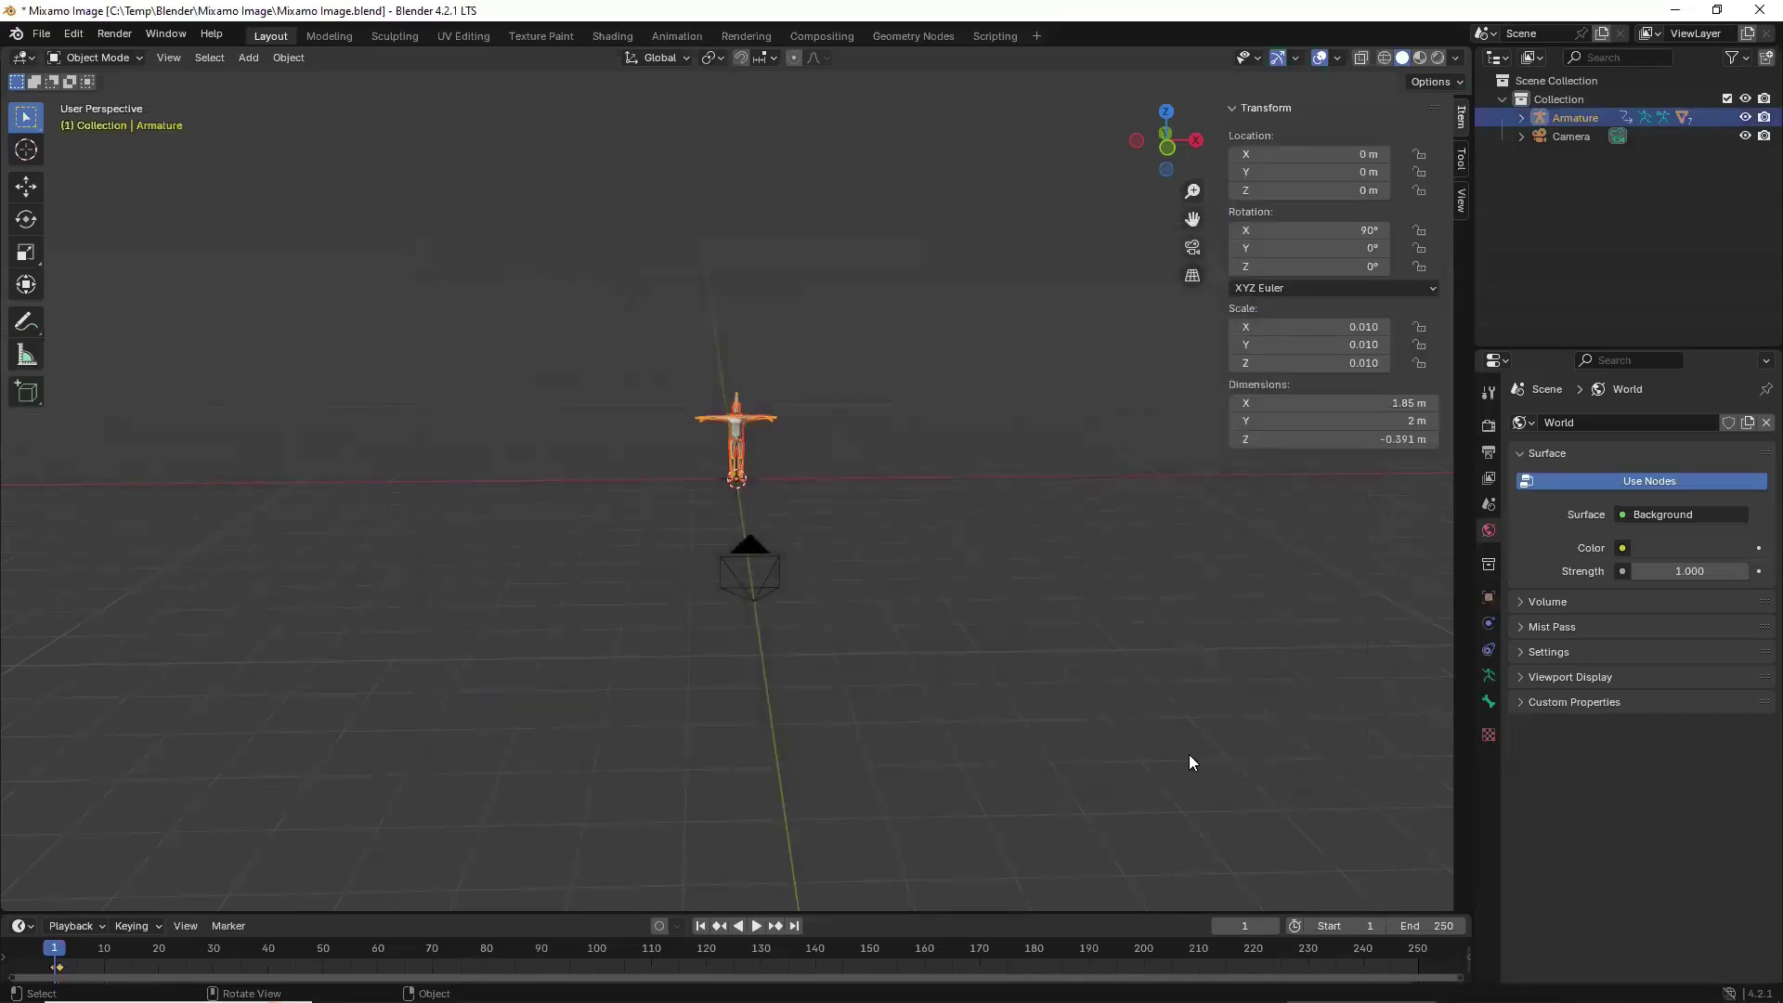
Zoom in and centre the character, then switch the viewport to Material Preview shading.
{"action": "scroll", "coordinate": [907, 524], "scroll_direction": "up", "scroll_amount": 8}
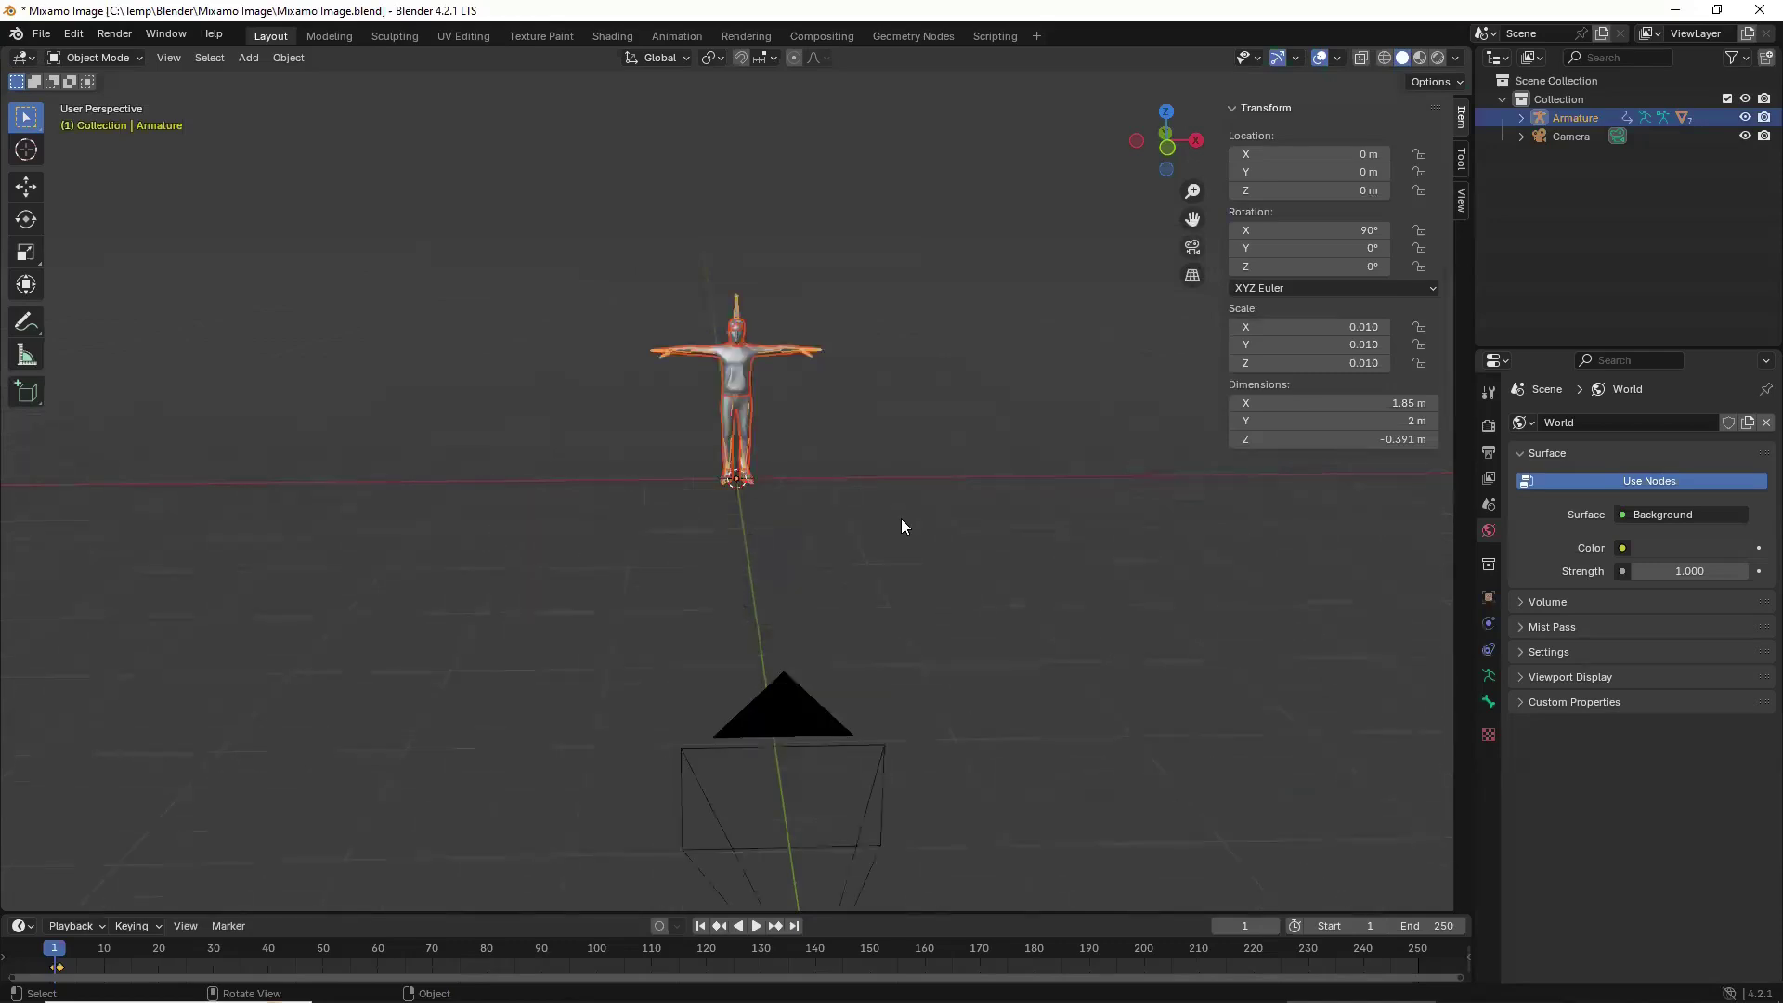
{"action": "middle_click_drag", "start_coordinate": [907, 584], "coordinate": [895, 700], "text": "shift"}
{"action": "scroll", "coordinate": [895, 696], "scroll_direction": "up", "scroll_amount": 4}
{"action": "middle_click_drag", "start_coordinate": [962, 572], "coordinate": [910, 637], "text": "shift"}
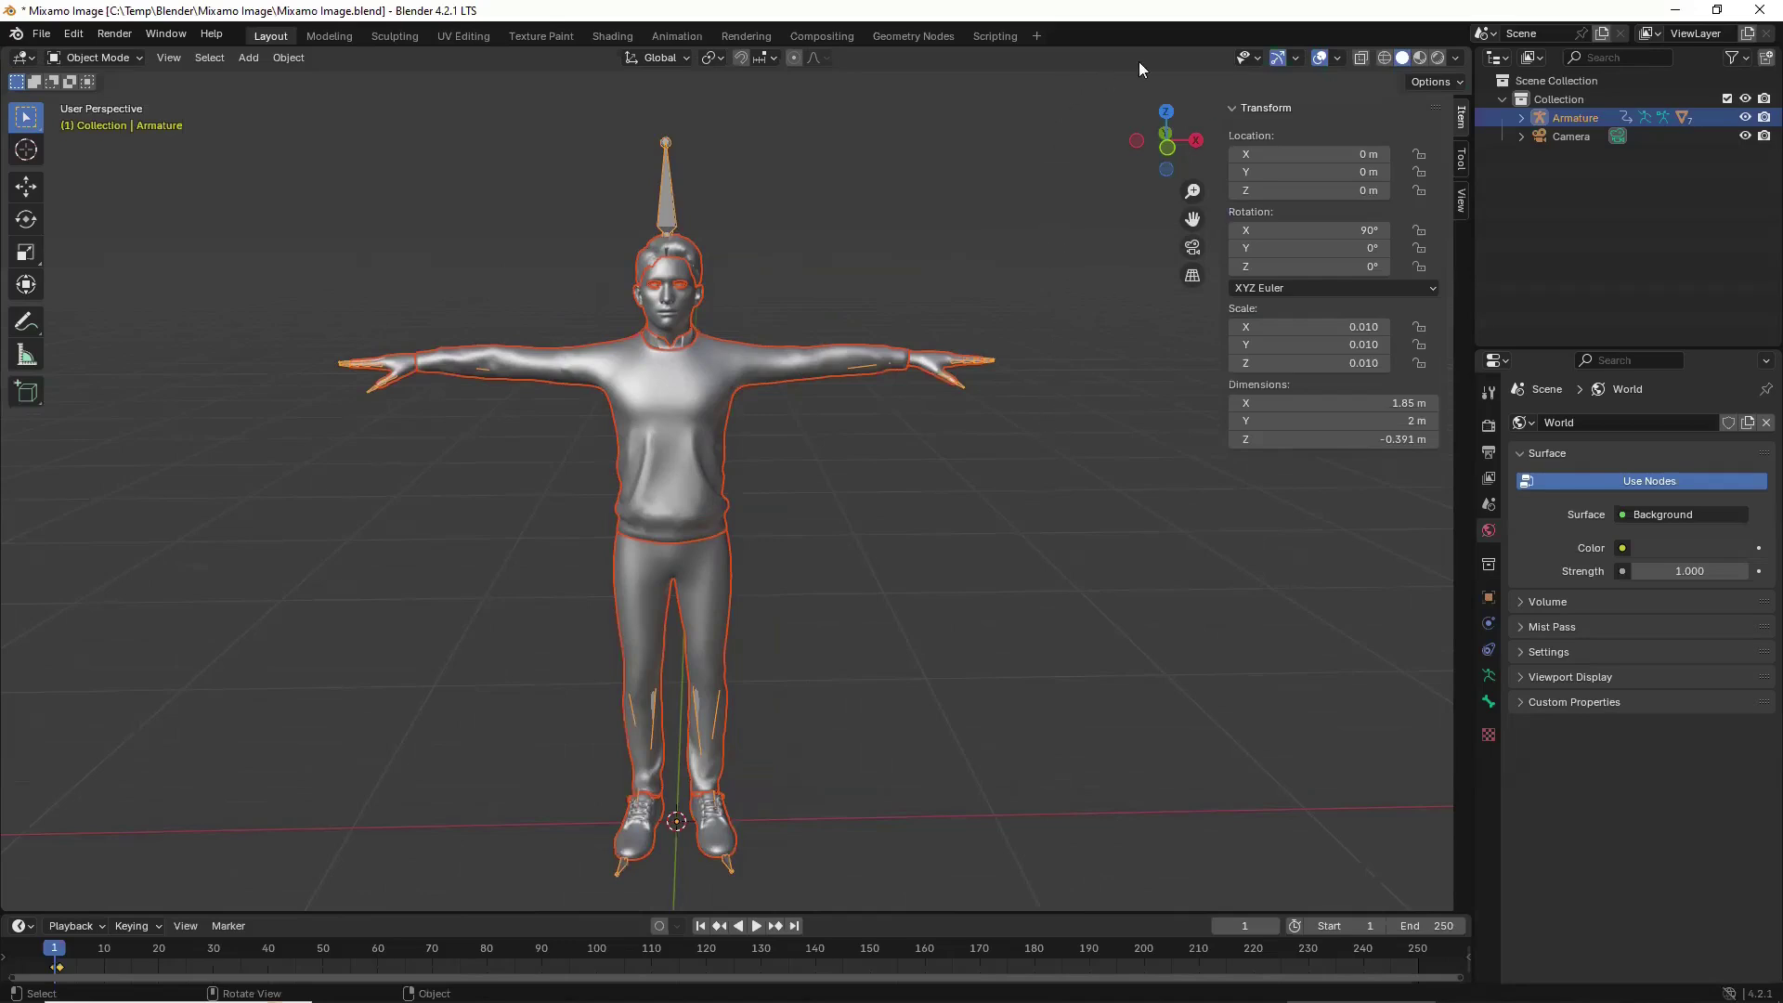
{"action": "left_click", "coordinate": [1419, 58]}
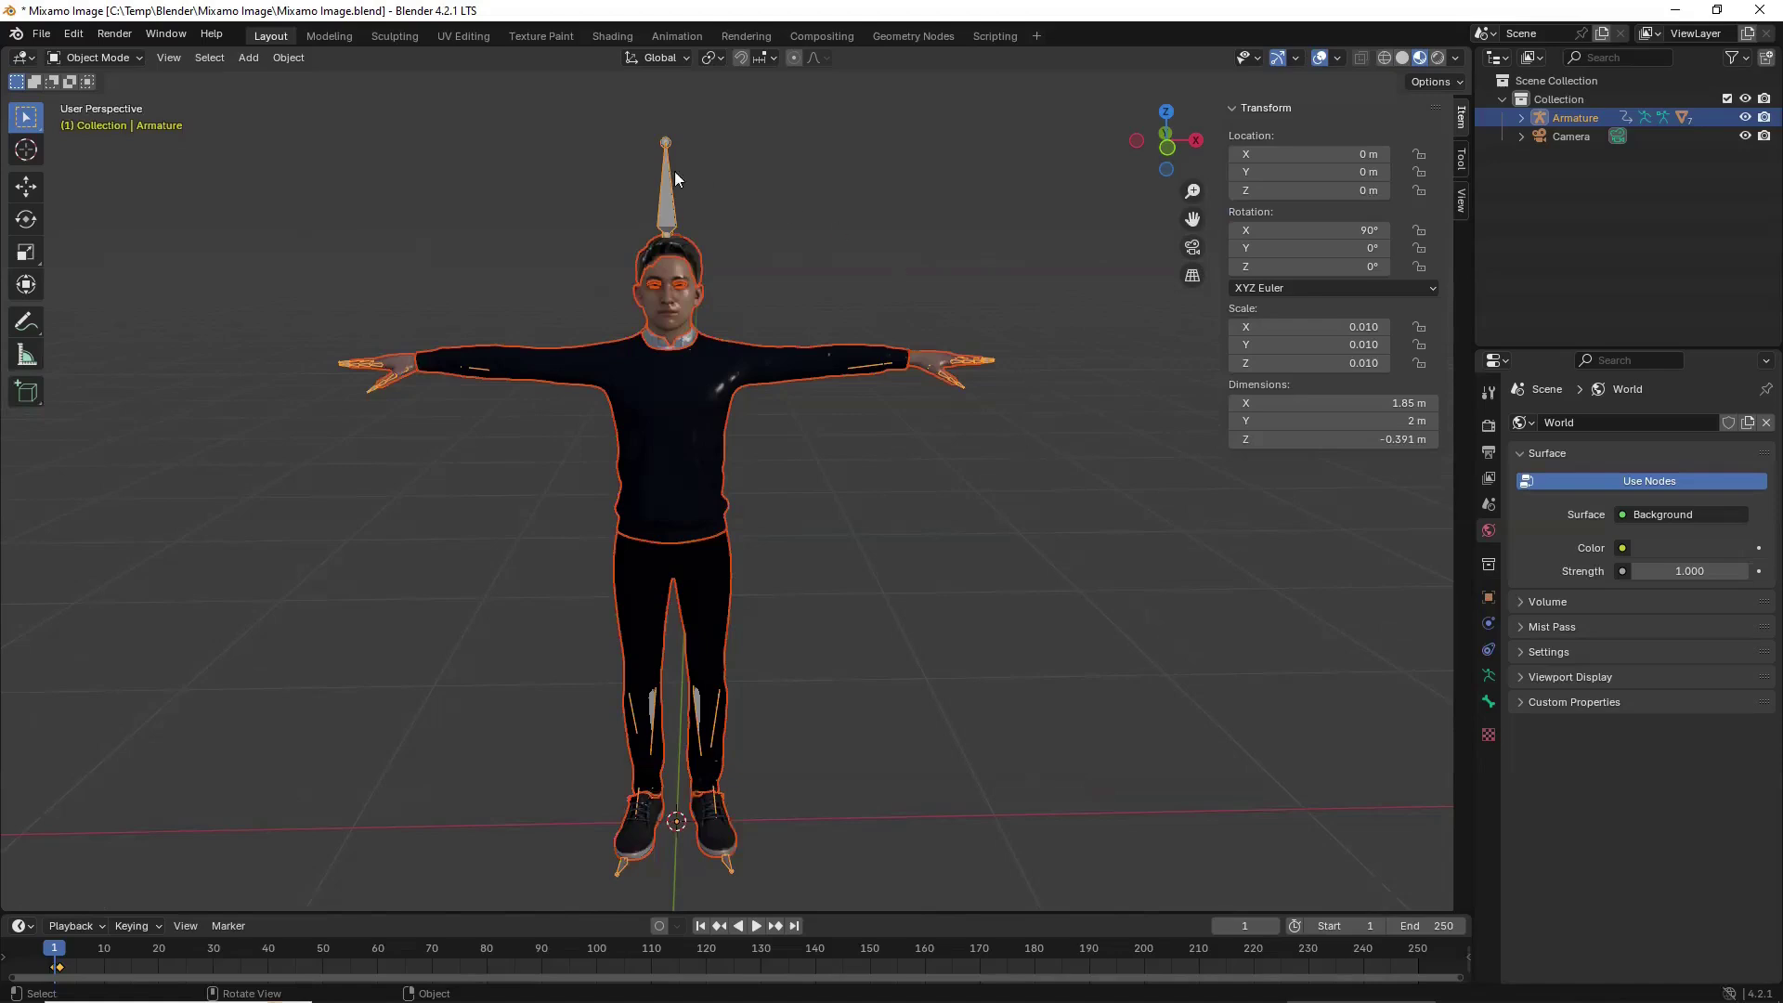
In Object Mode, select the Ch31_Sweater mesh and show its Material Properties.
{"action": "left_click", "coordinate": [125, 56]}
{"action": "left_click", "coordinate": [124, 55]}
{"action": "left_click", "coordinate": [674, 394]}
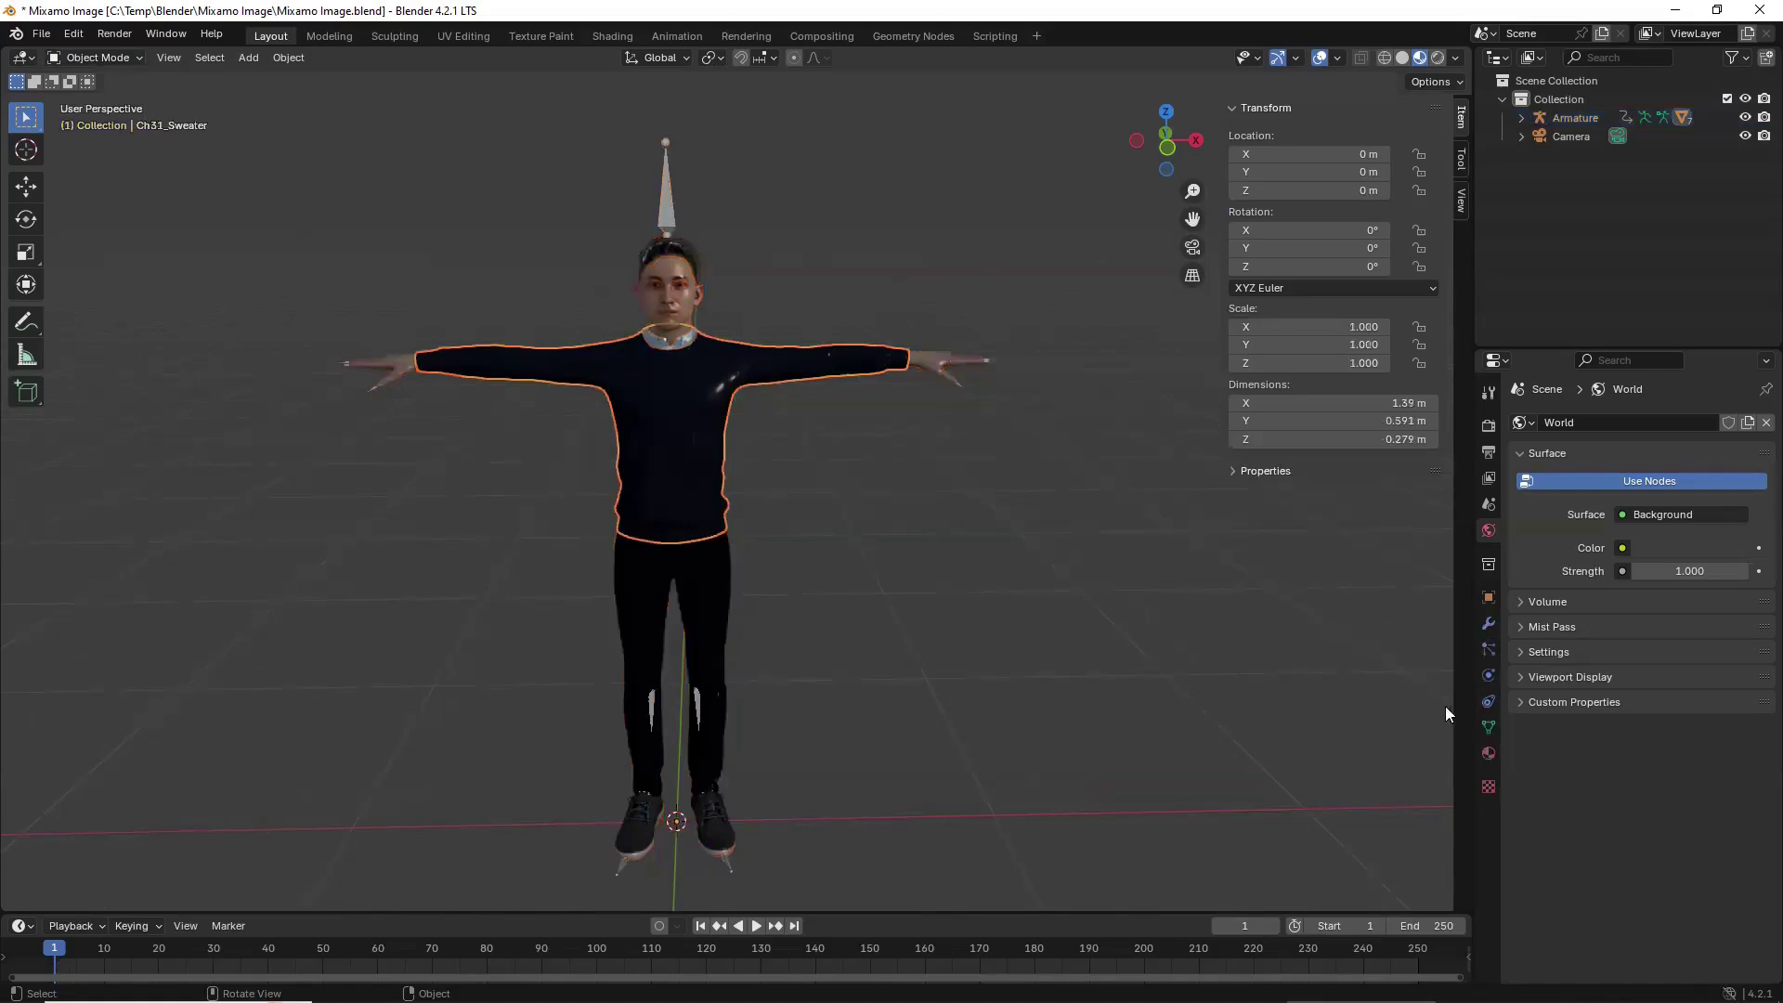
{"action": "left_click", "coordinate": [1489, 754]}
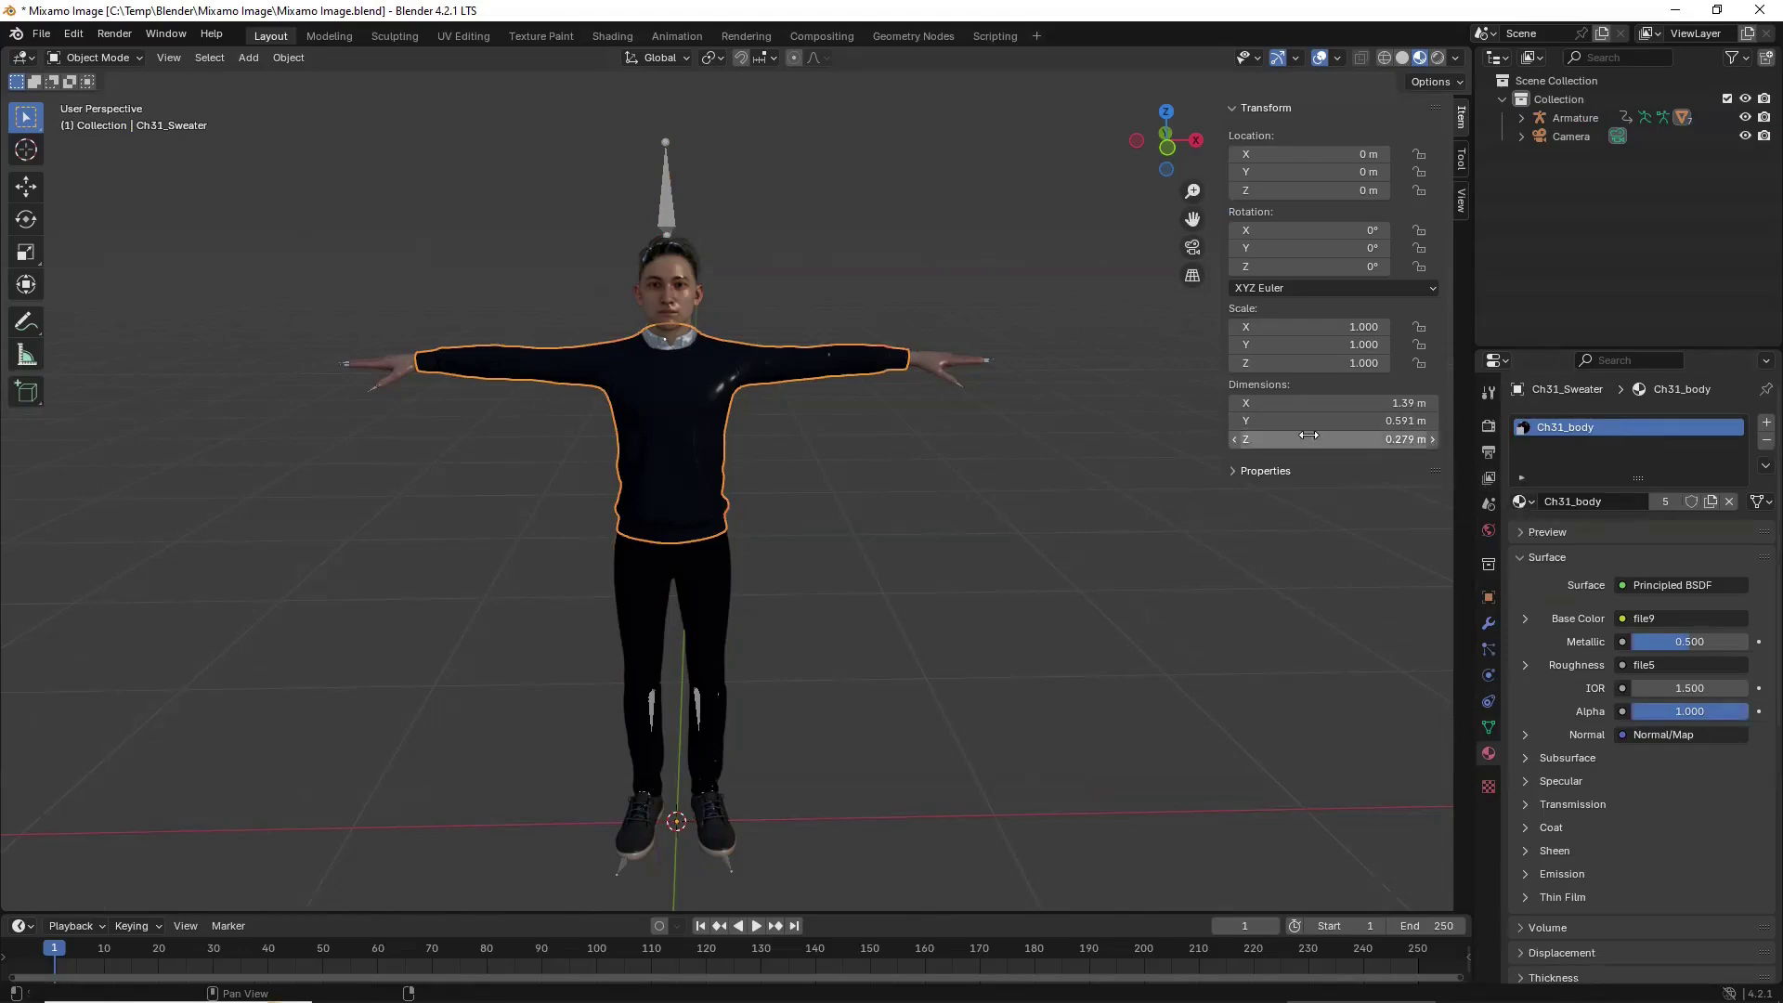
Select the body, shoes and pants meshes to confirm each uses Ch31_body.
{"action": "left_click", "coordinate": [929, 360]}
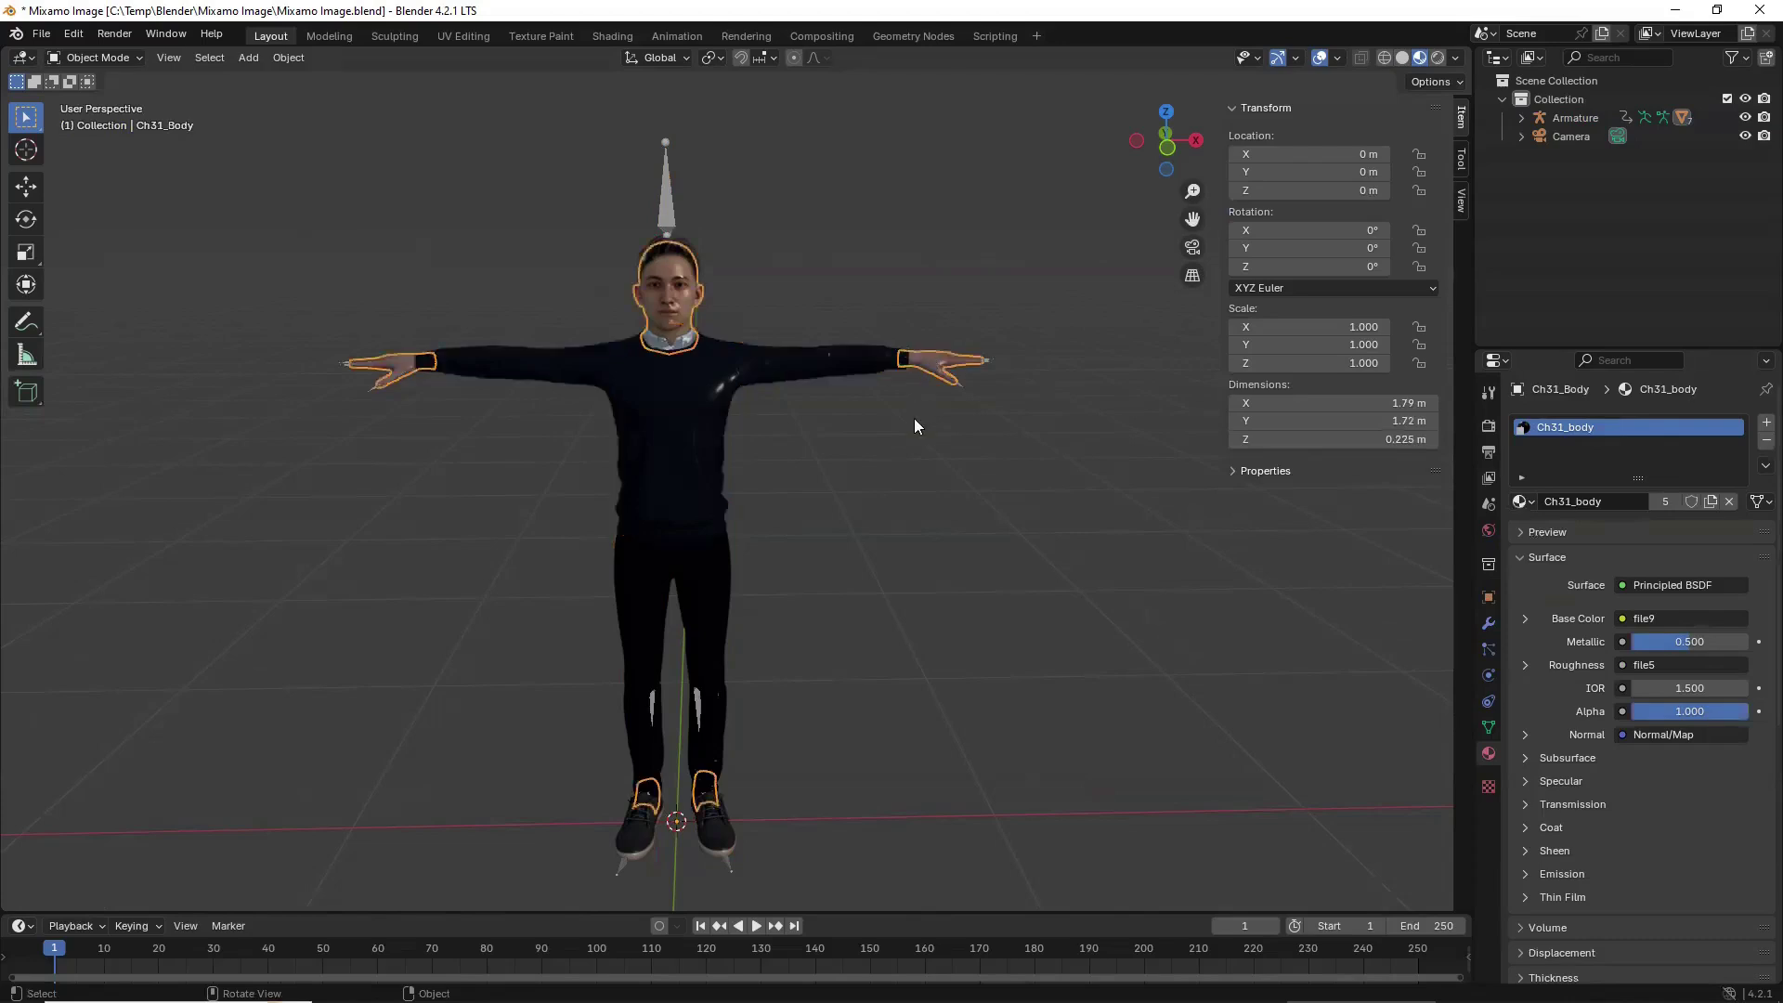
{"action": "left_click", "coordinate": [715, 825]}
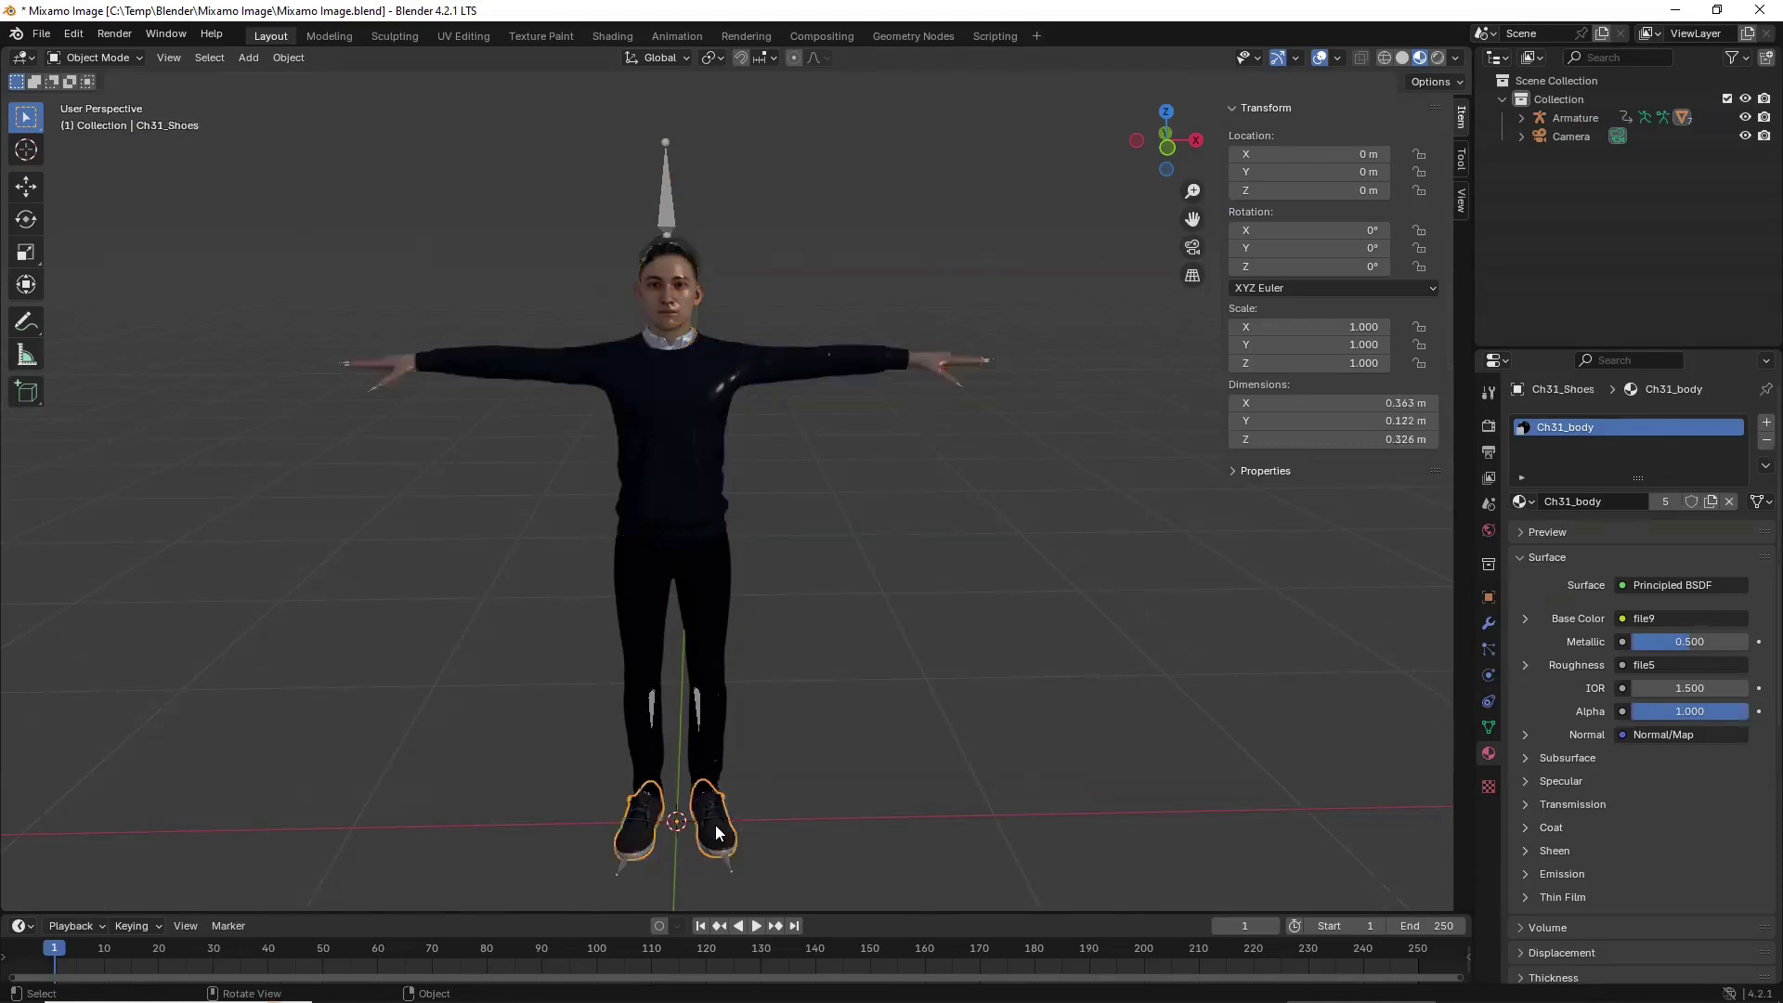
{"action": "left_click", "coordinate": [713, 639]}
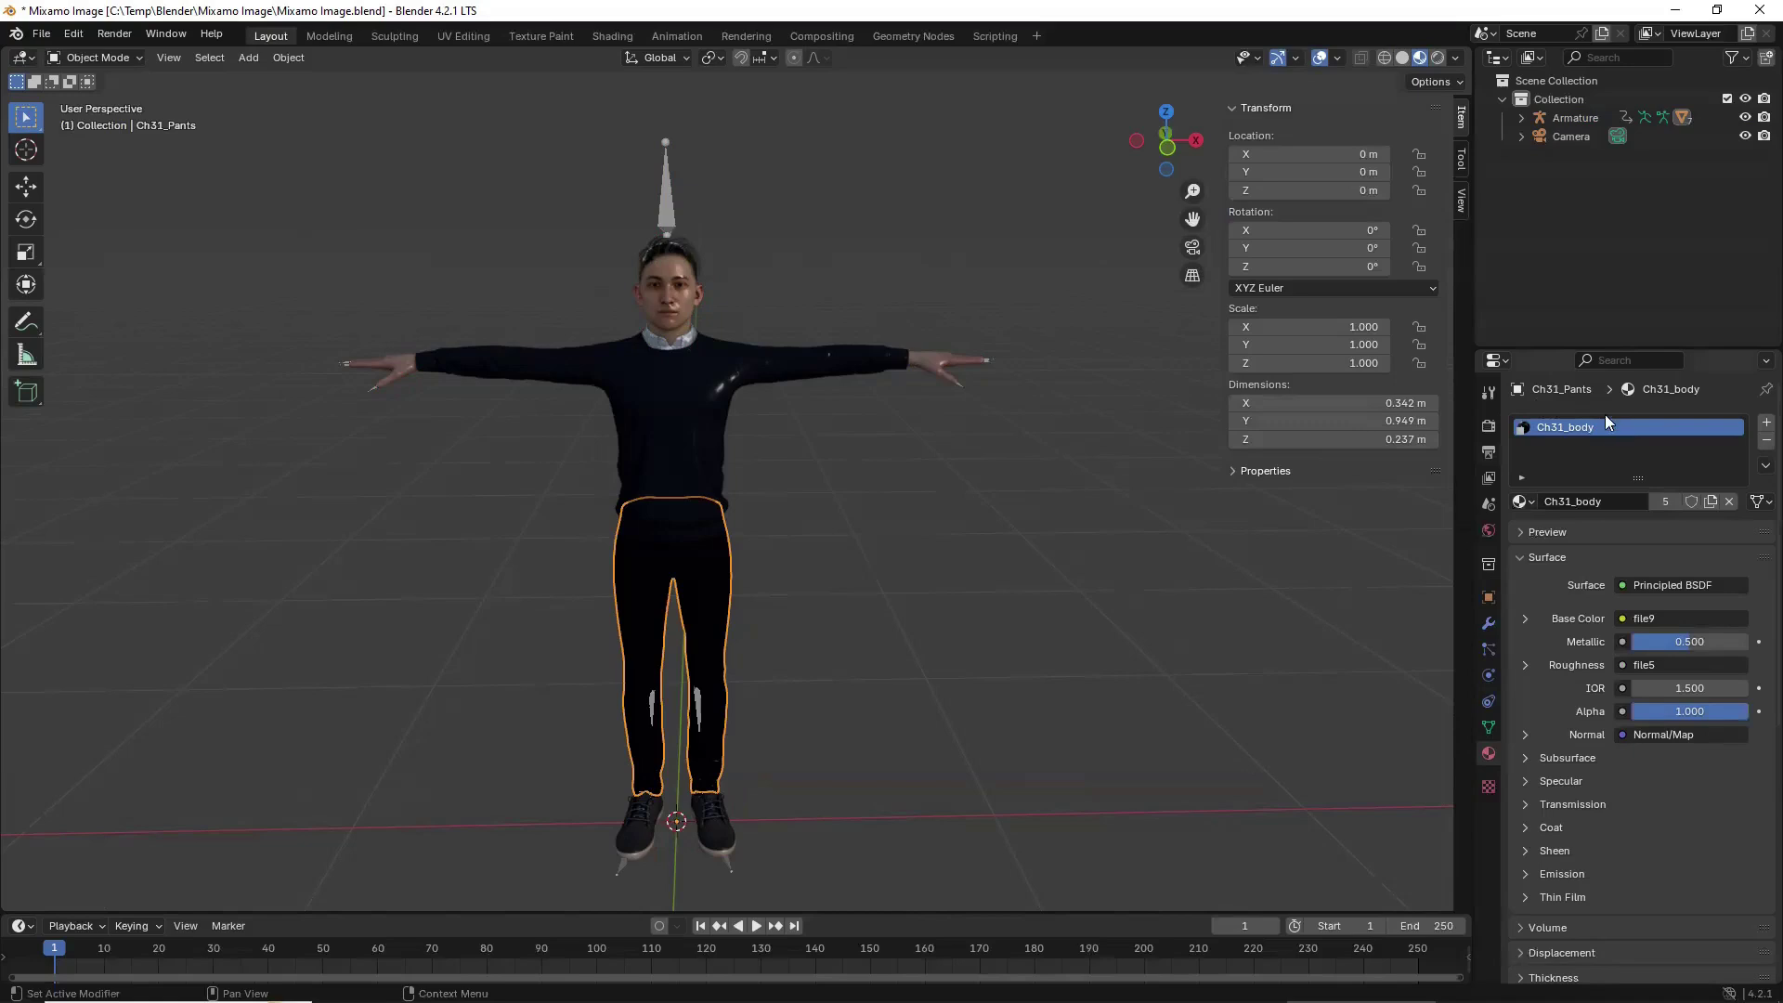
Switch to the Shading workspace, face the character front-on and enlarge the node editor.
{"action": "left_click", "coordinate": [621, 36]}
{"action": "scroll", "coordinate": [785, 370], "scroll_direction": "up", "scroll_amount": 8}
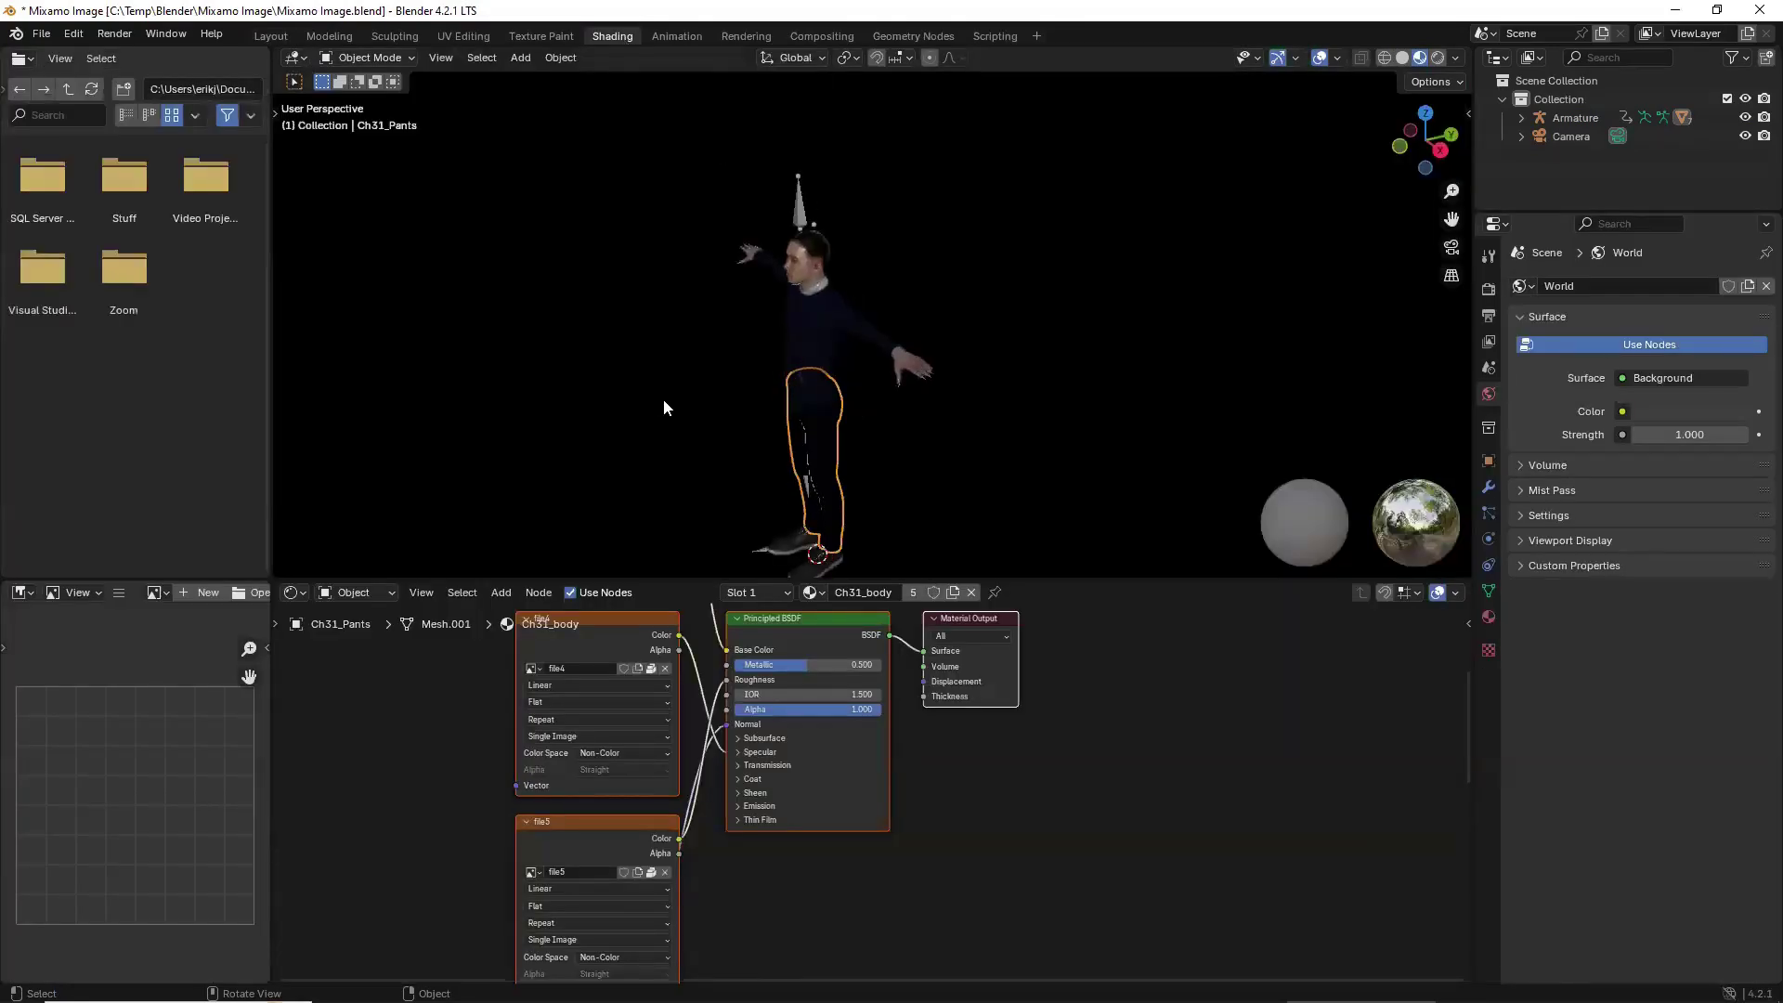
{"action": "middle_click_drag", "start_coordinate": [663, 400], "coordinate": [804, 370]}
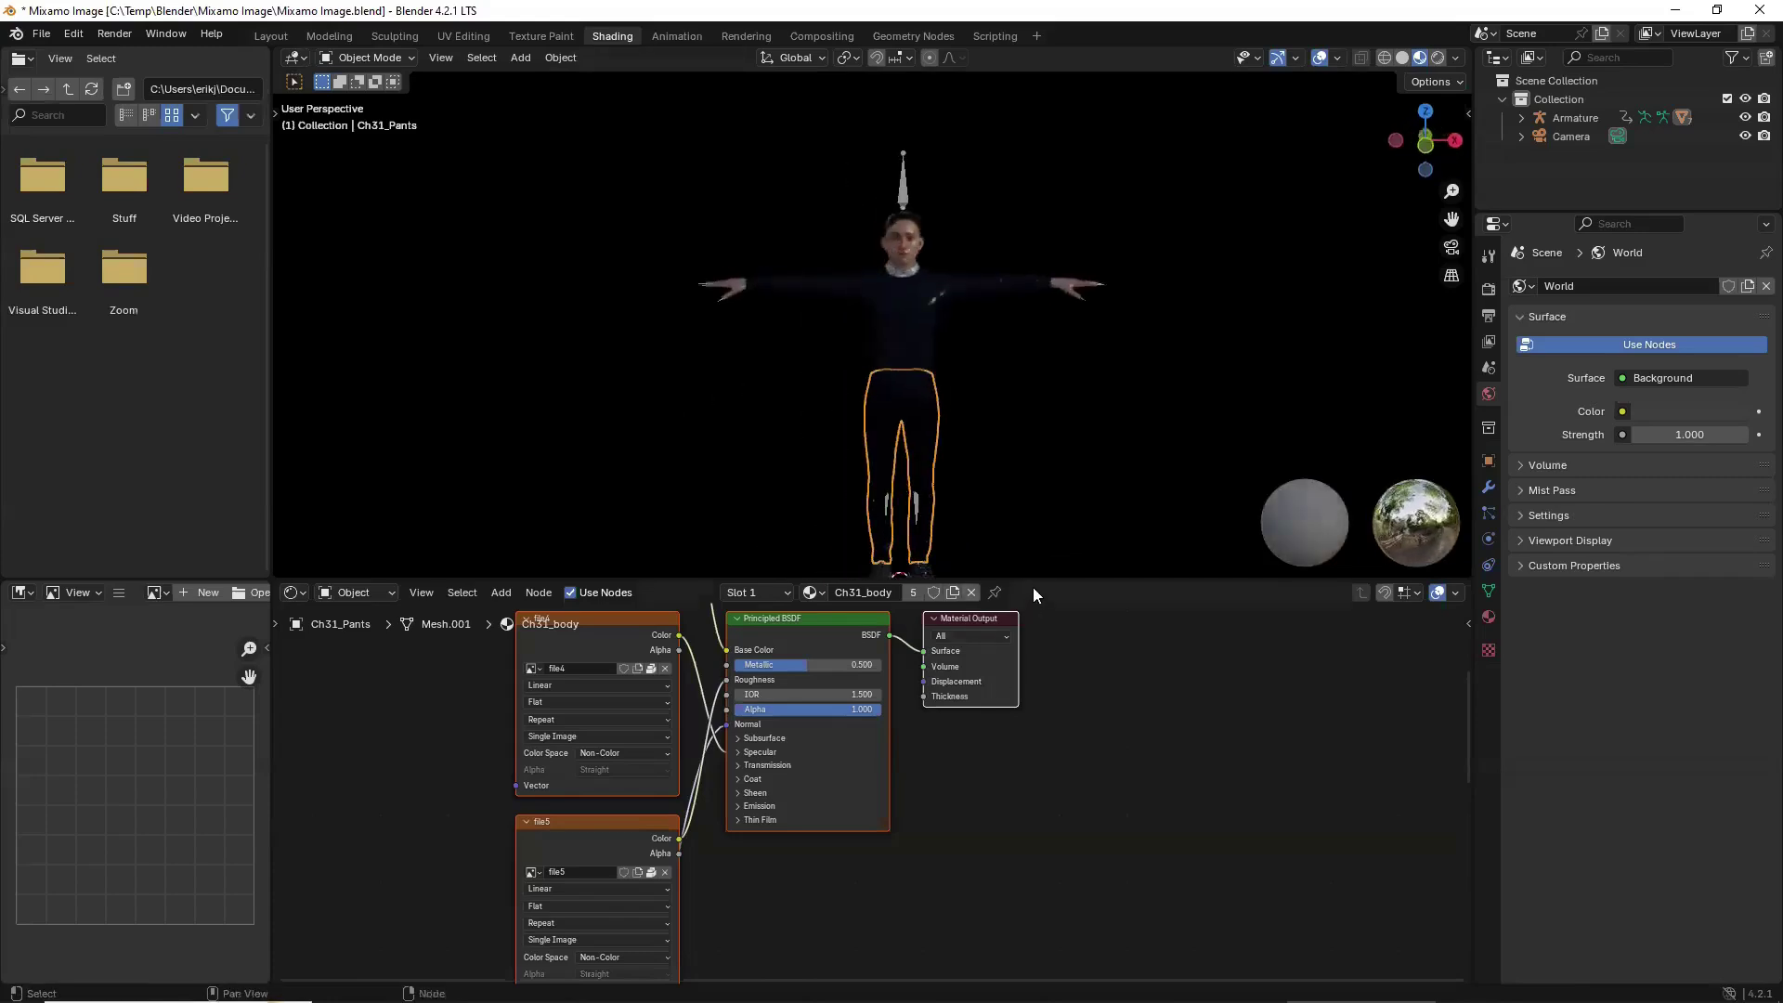
{"action": "left_click_drag", "start_coordinate": [1033, 576], "coordinate": [1043, 452]}
{"action": "scroll", "coordinate": [685, 726], "scroll_direction": "up", "scroll_amount": 1}
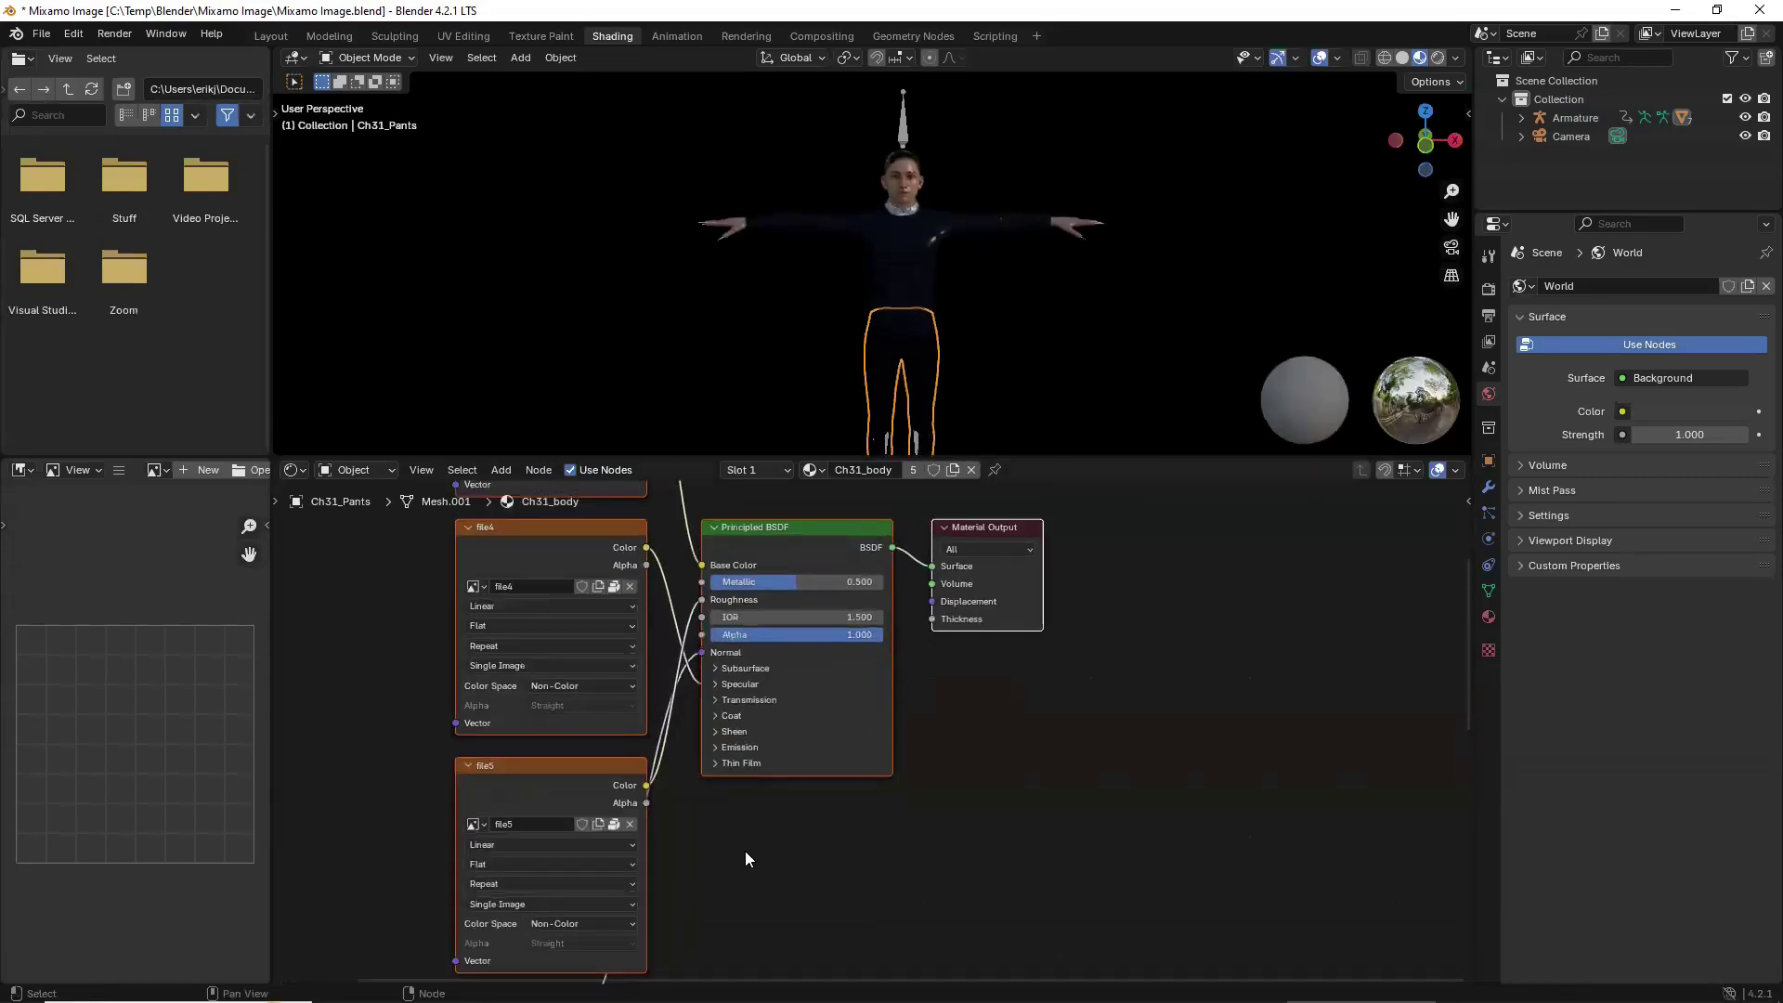
Move the Principled BSDF and Material Output nodes right and arrange the file3–file9 image nodes.
{"action": "key", "text": "g"}
{"action": "left_click", "coordinate": [850, 855]}
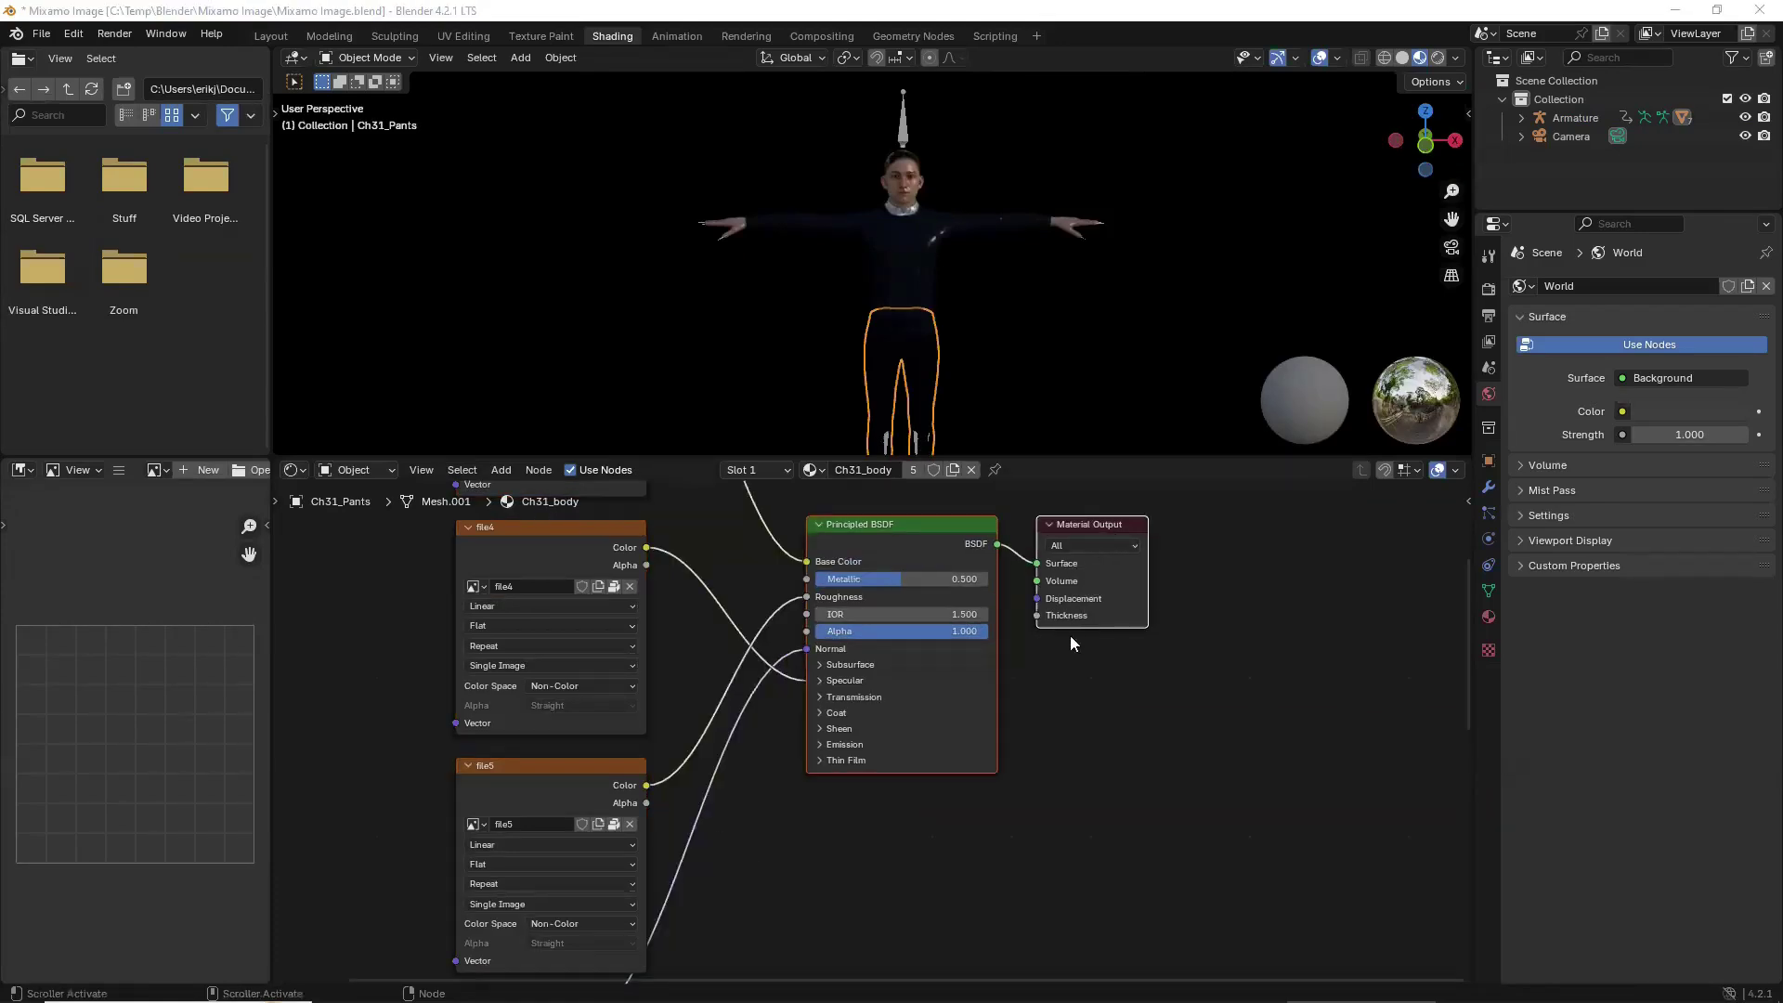
{"action": "middle_click_drag", "start_coordinate": [1080, 685], "coordinate": [1280, 903]}
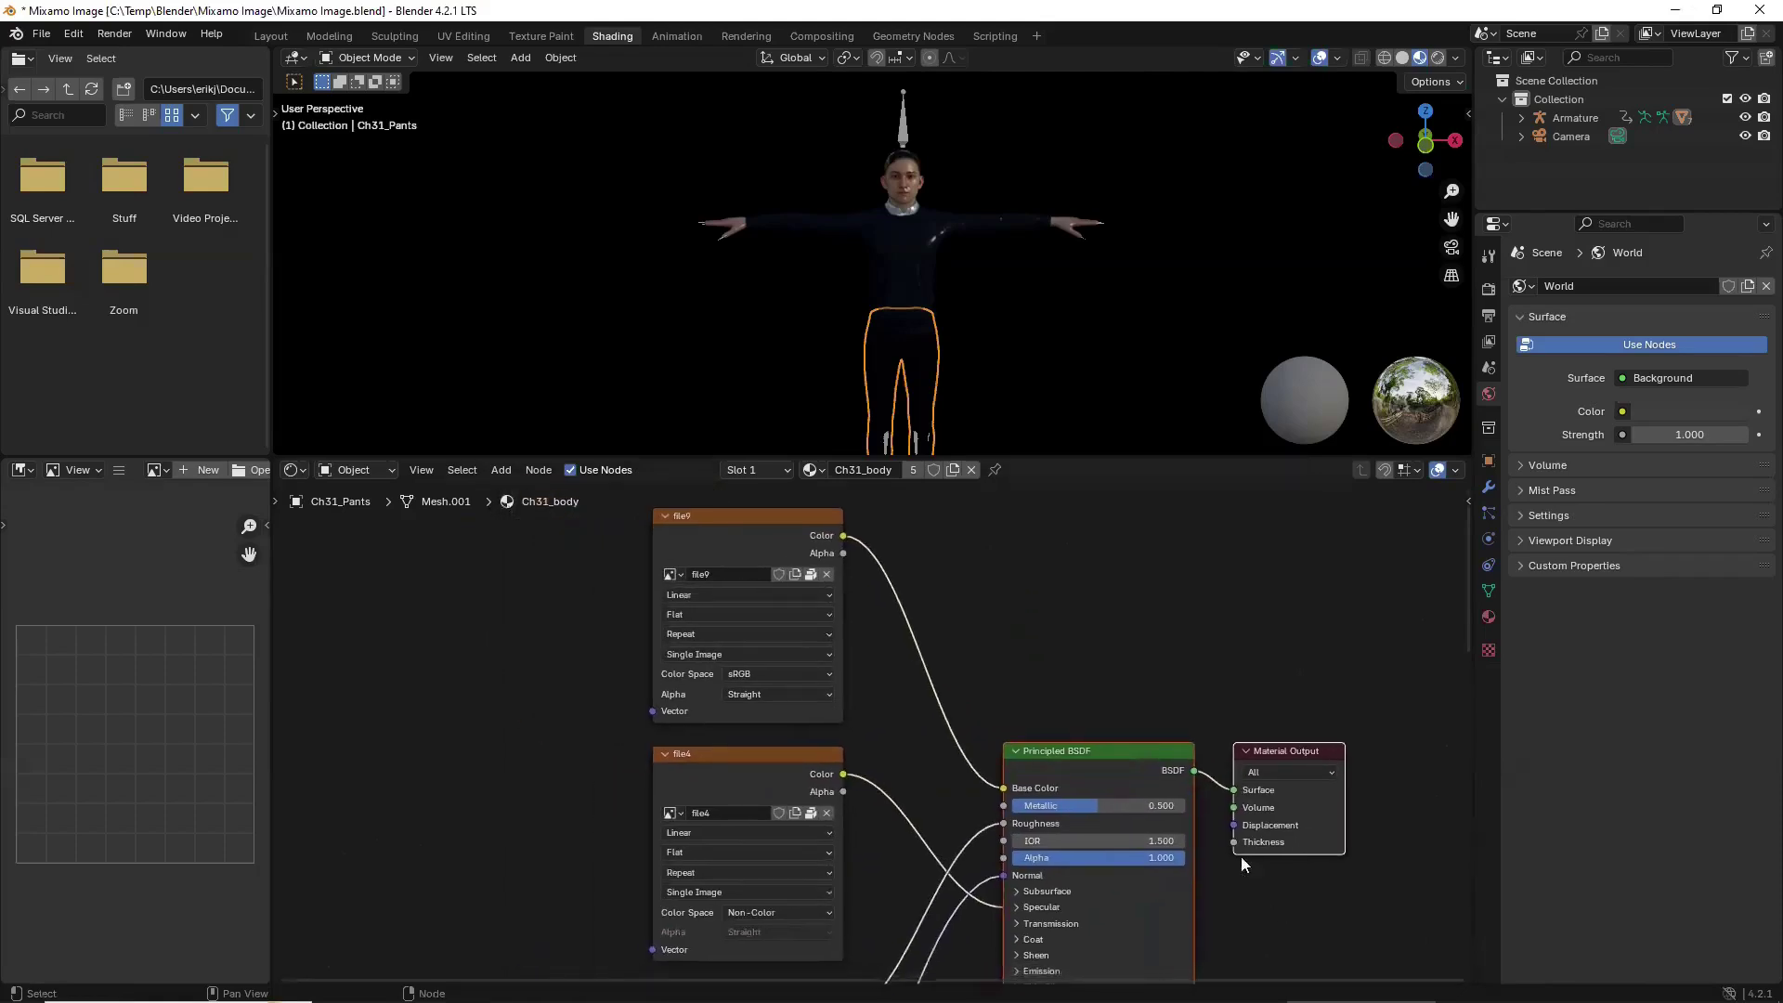
{"action": "left_click", "coordinate": [728, 574]}
{"action": "key", "text": "Escape"}
{"action": "middle_click_drag", "start_coordinate": [590, 809], "coordinate": [628, 484]}
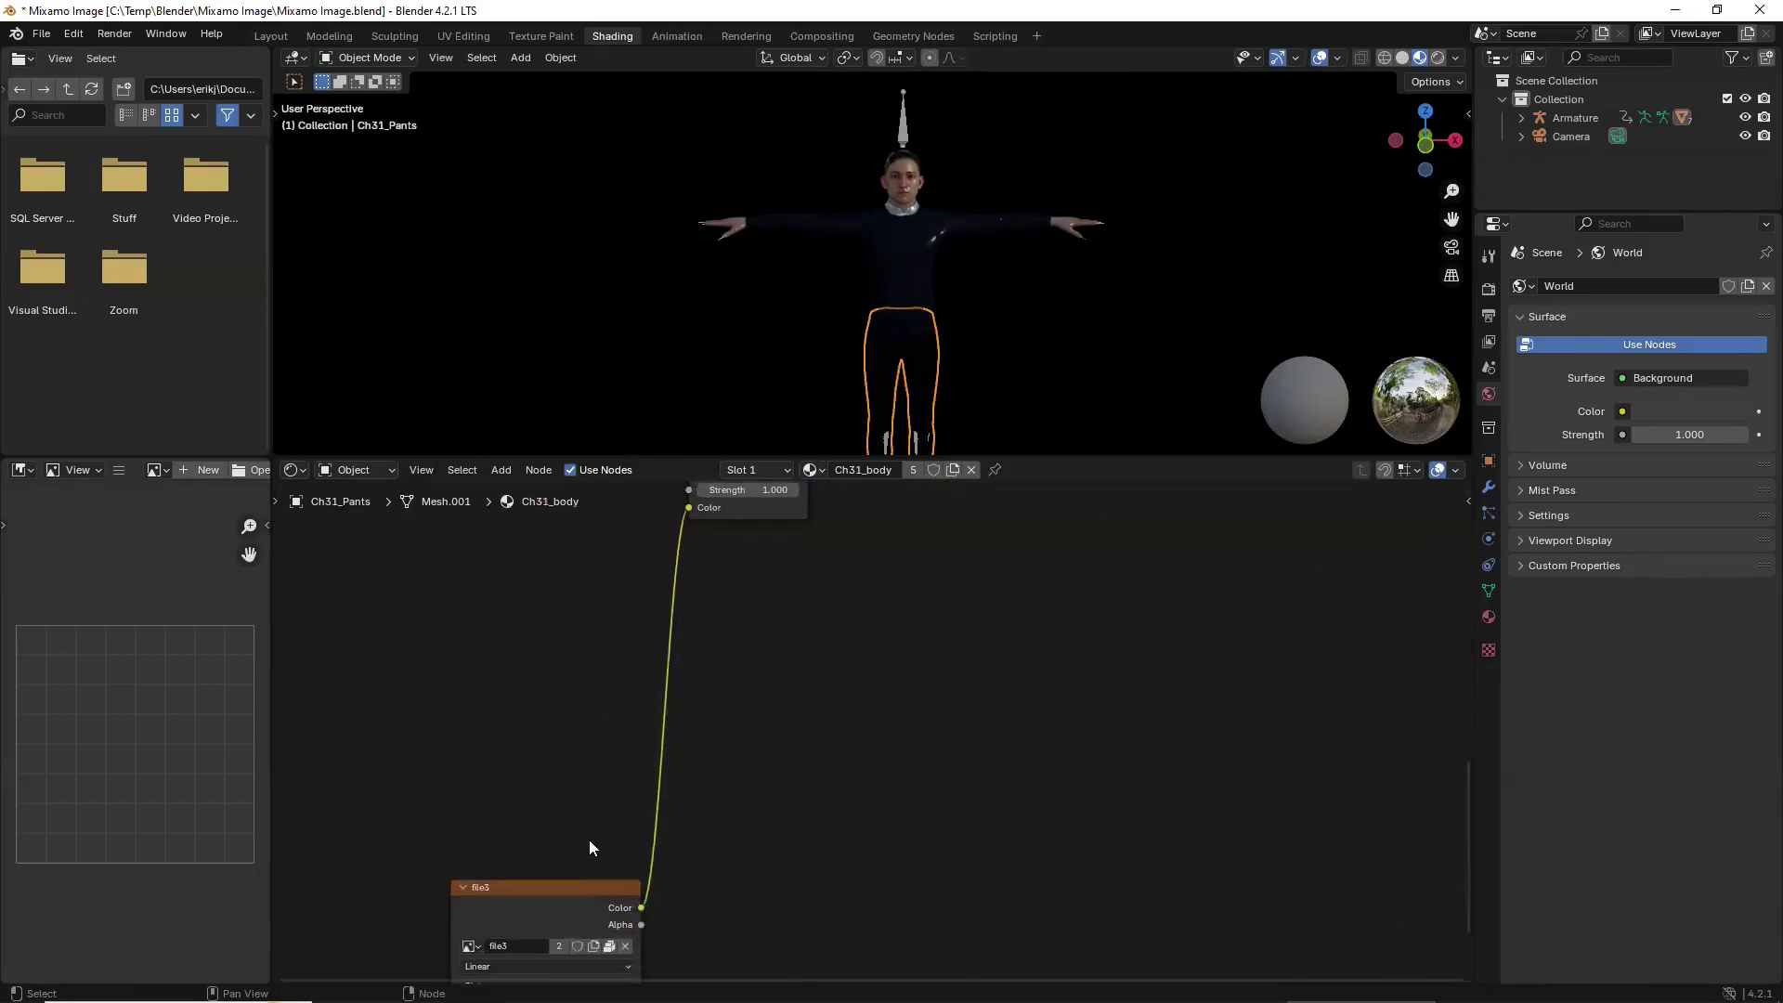
{"action": "left_click_drag", "start_coordinate": [578, 891], "coordinate": [587, 609]}
{"action": "middle_click_drag", "start_coordinate": [975, 683], "coordinate": [947, 532]}
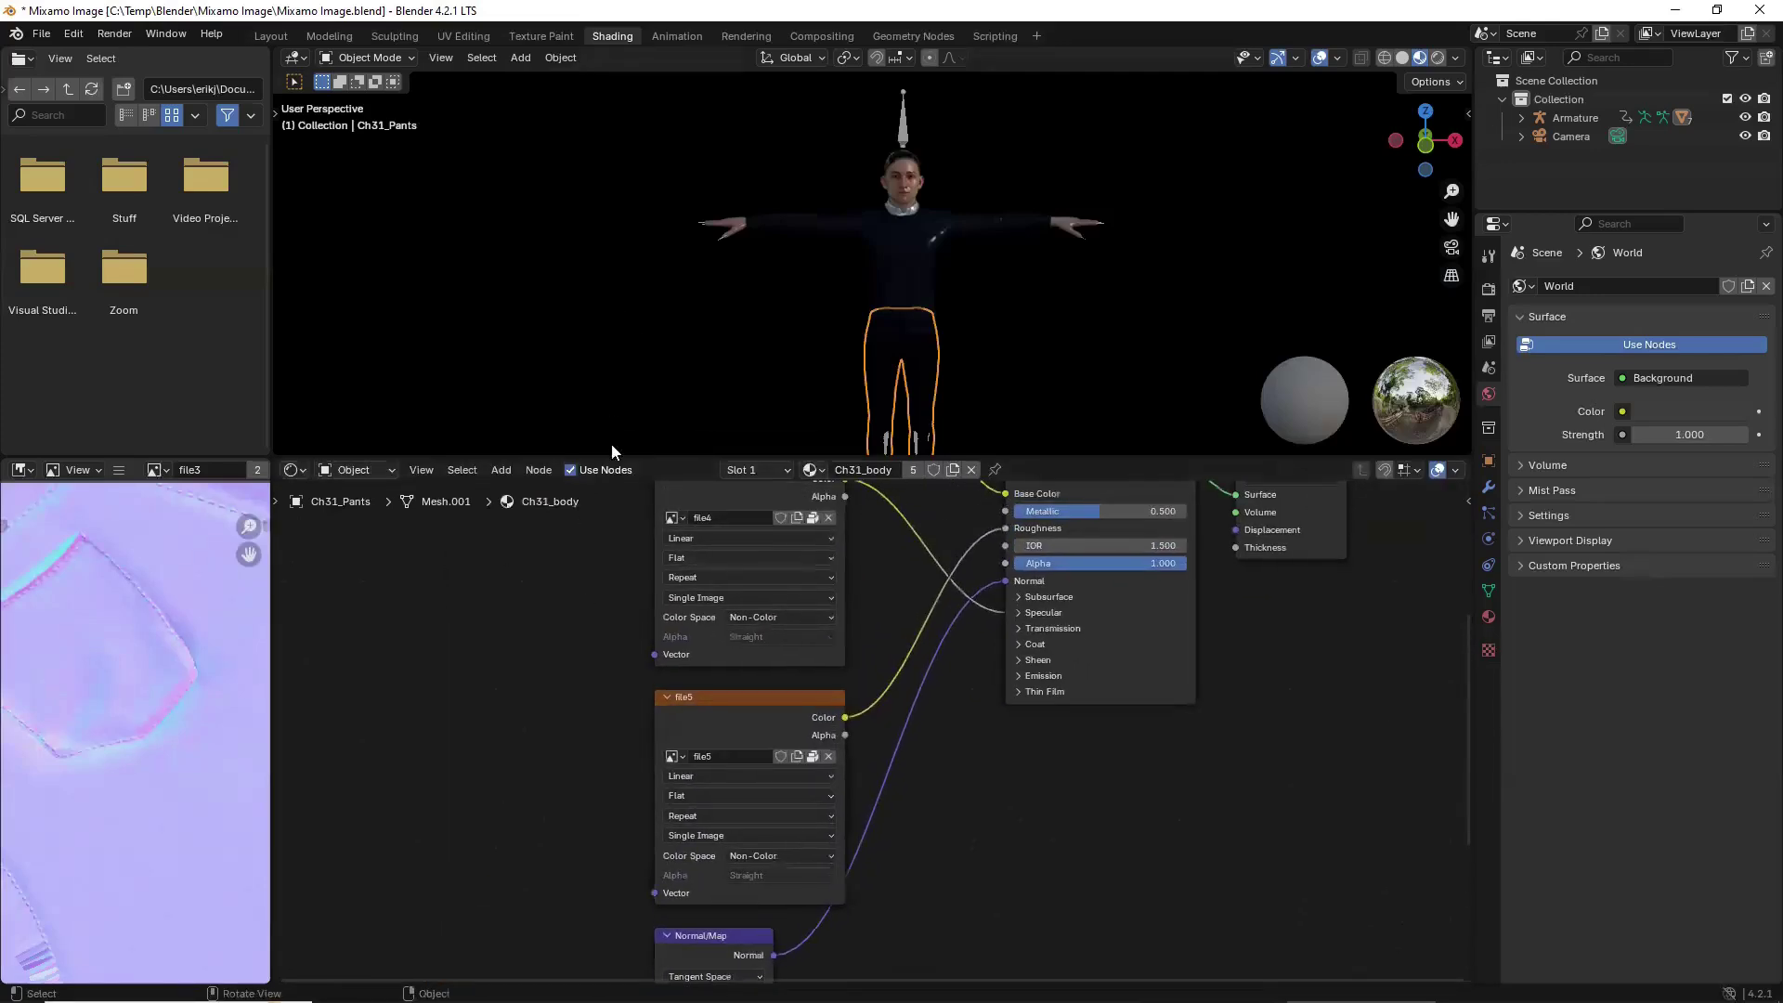
{"action": "middle_click_drag", "start_coordinate": [574, 574], "coordinate": [568, 892]}
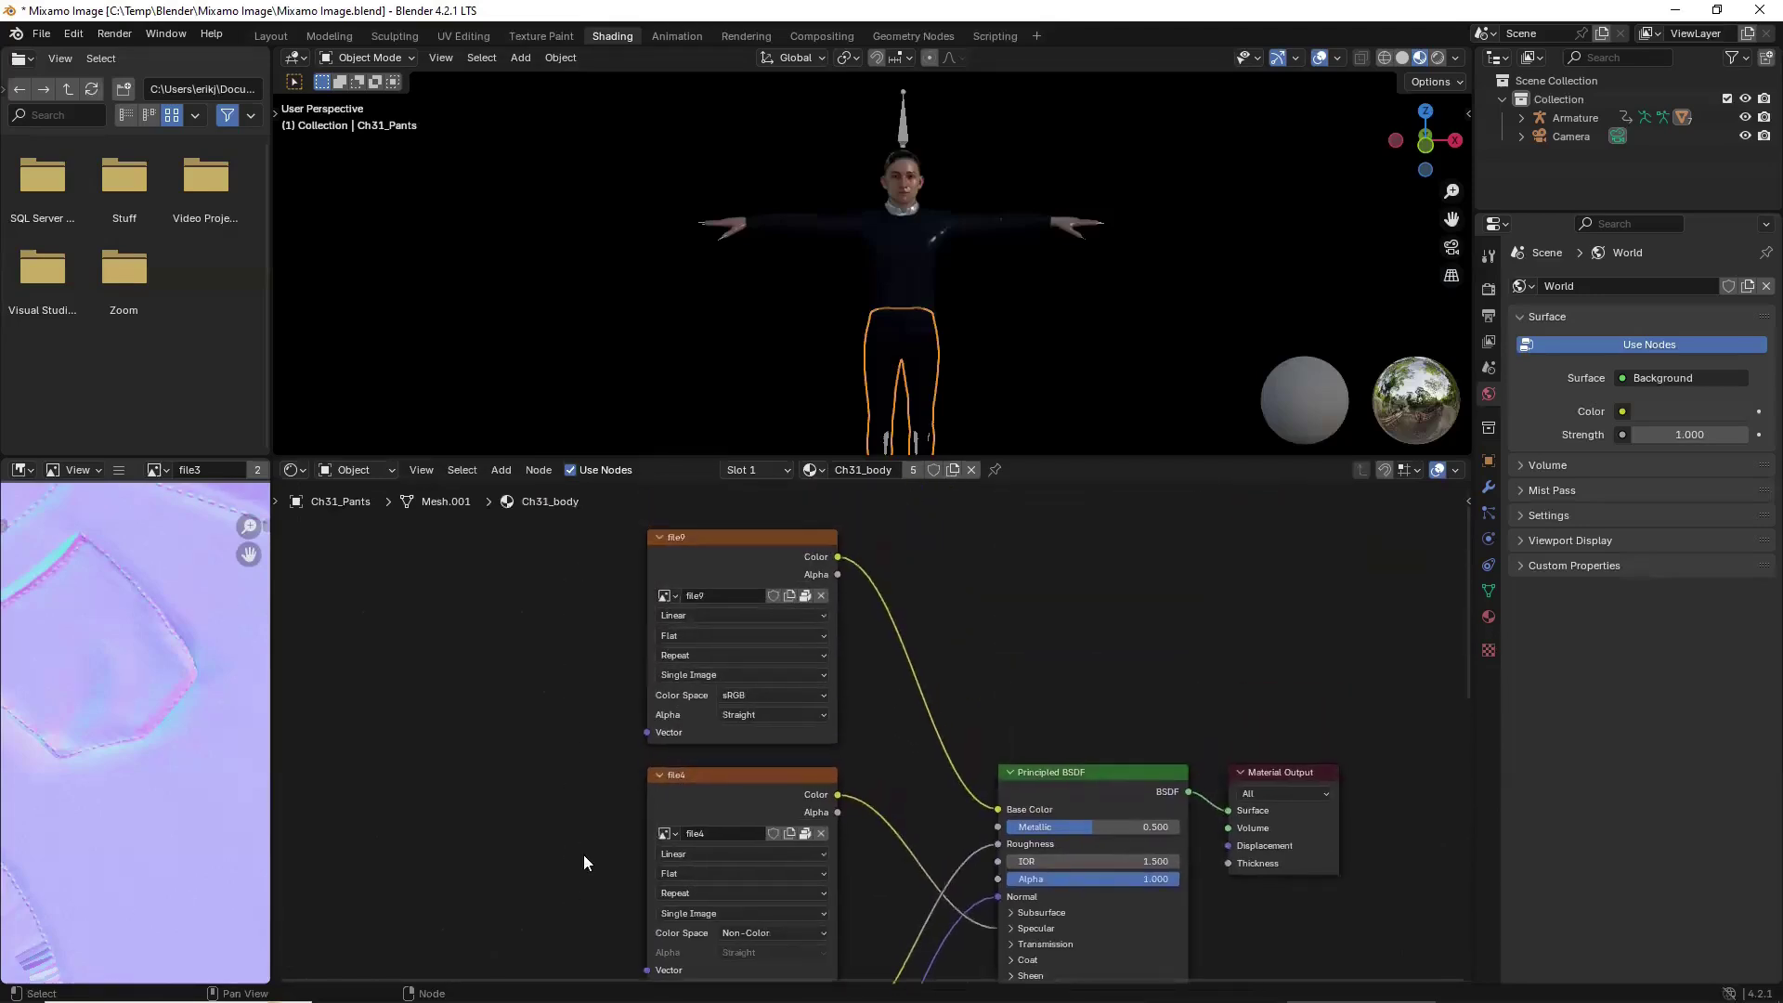
Display the file9 texture in the Image Editor, zoomed out and widened to show the atlas.
{"action": "left_click", "coordinate": [761, 537]}
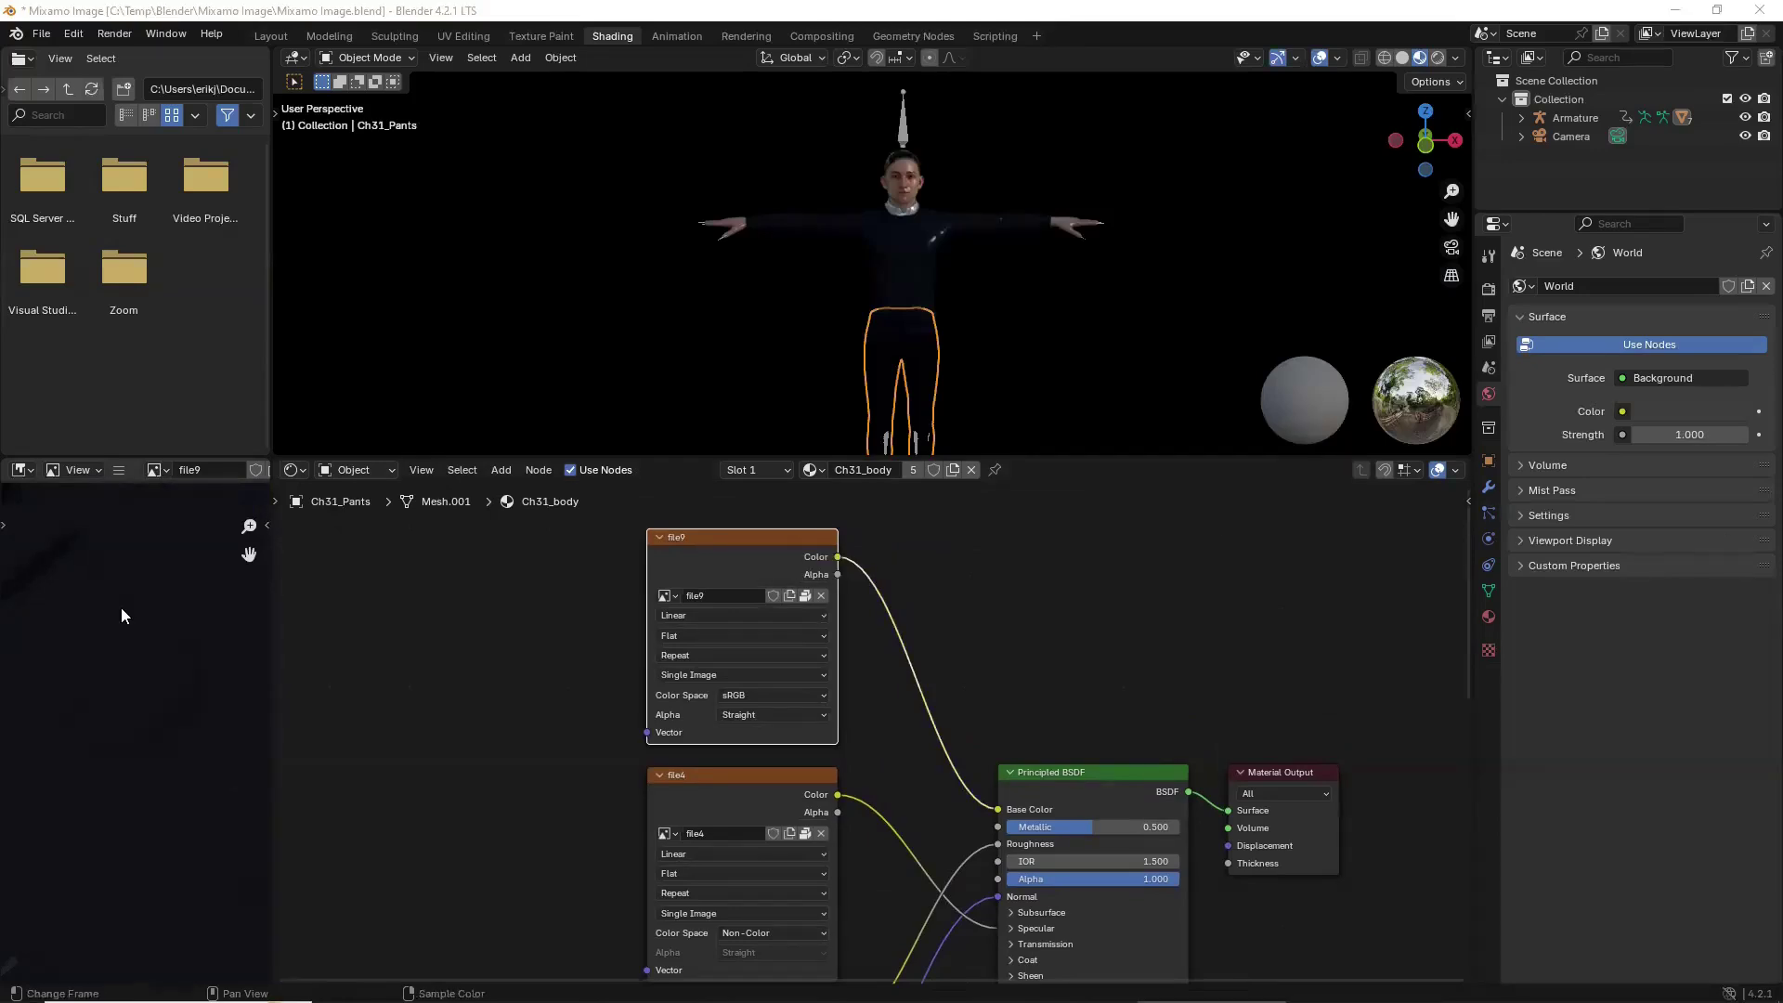
{"action": "scroll", "coordinate": [115, 608], "scroll_direction": "down", "scroll_amount": 5}
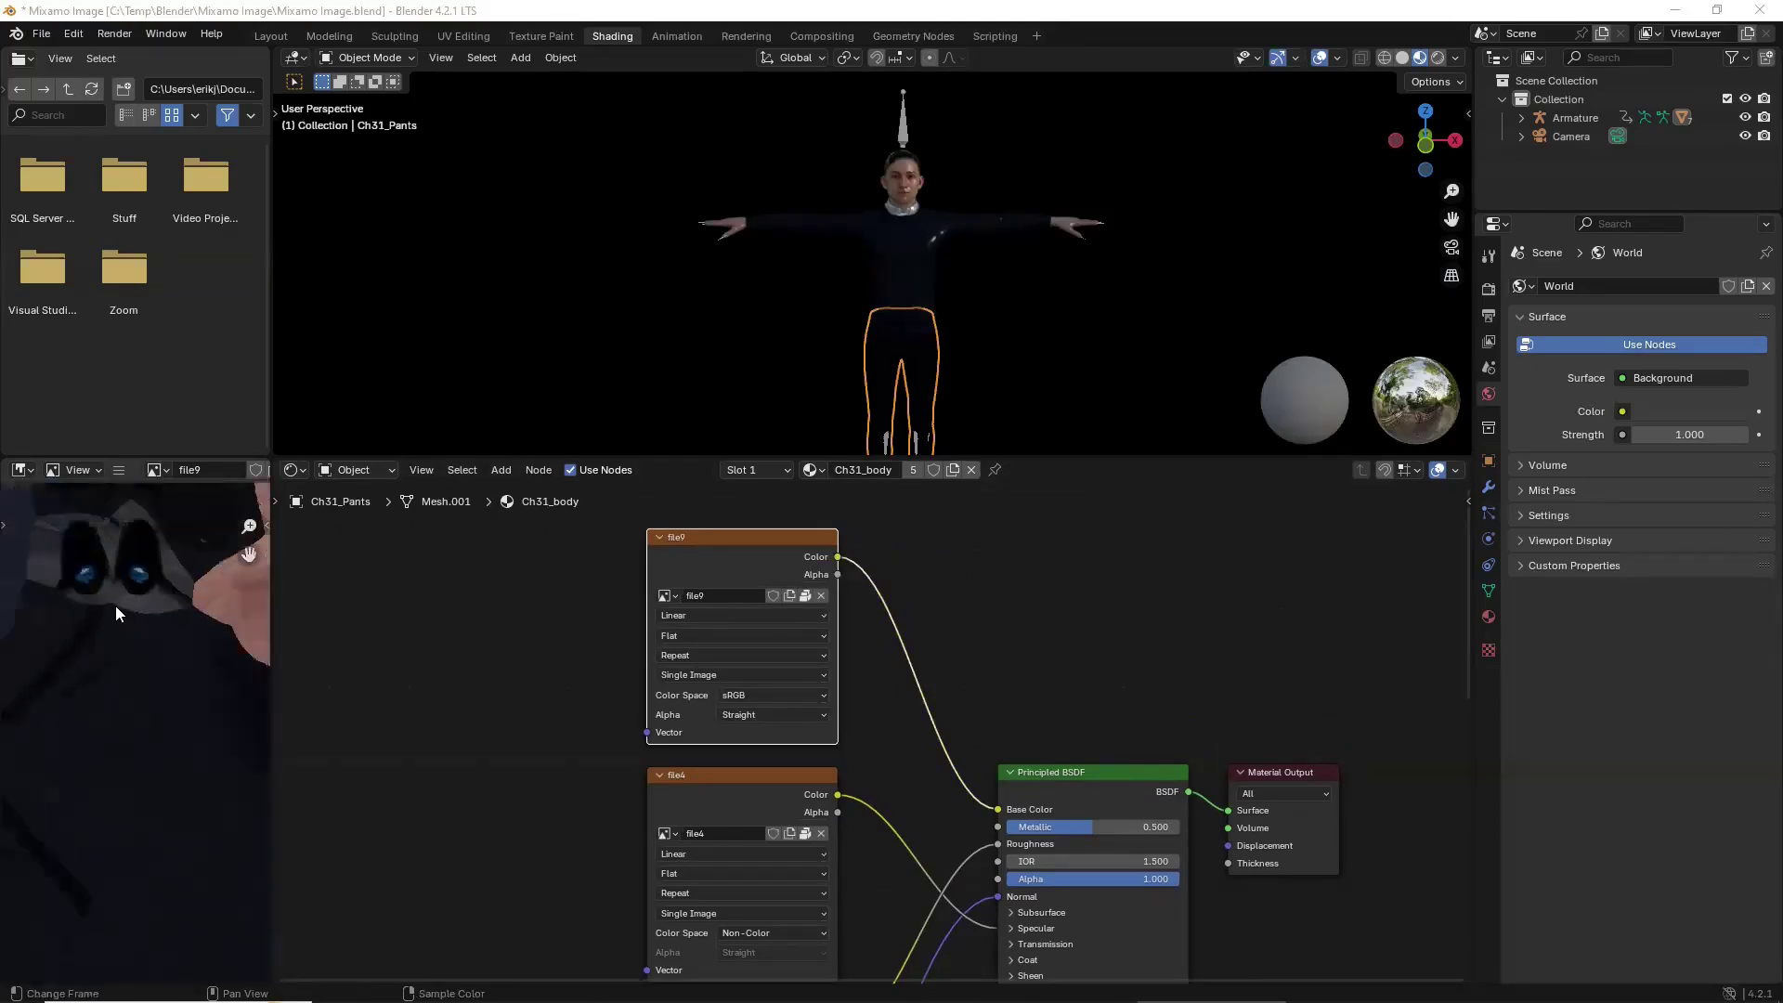
{"action": "scroll", "coordinate": [110, 602], "scroll_direction": "down", "scroll_amount": 3}
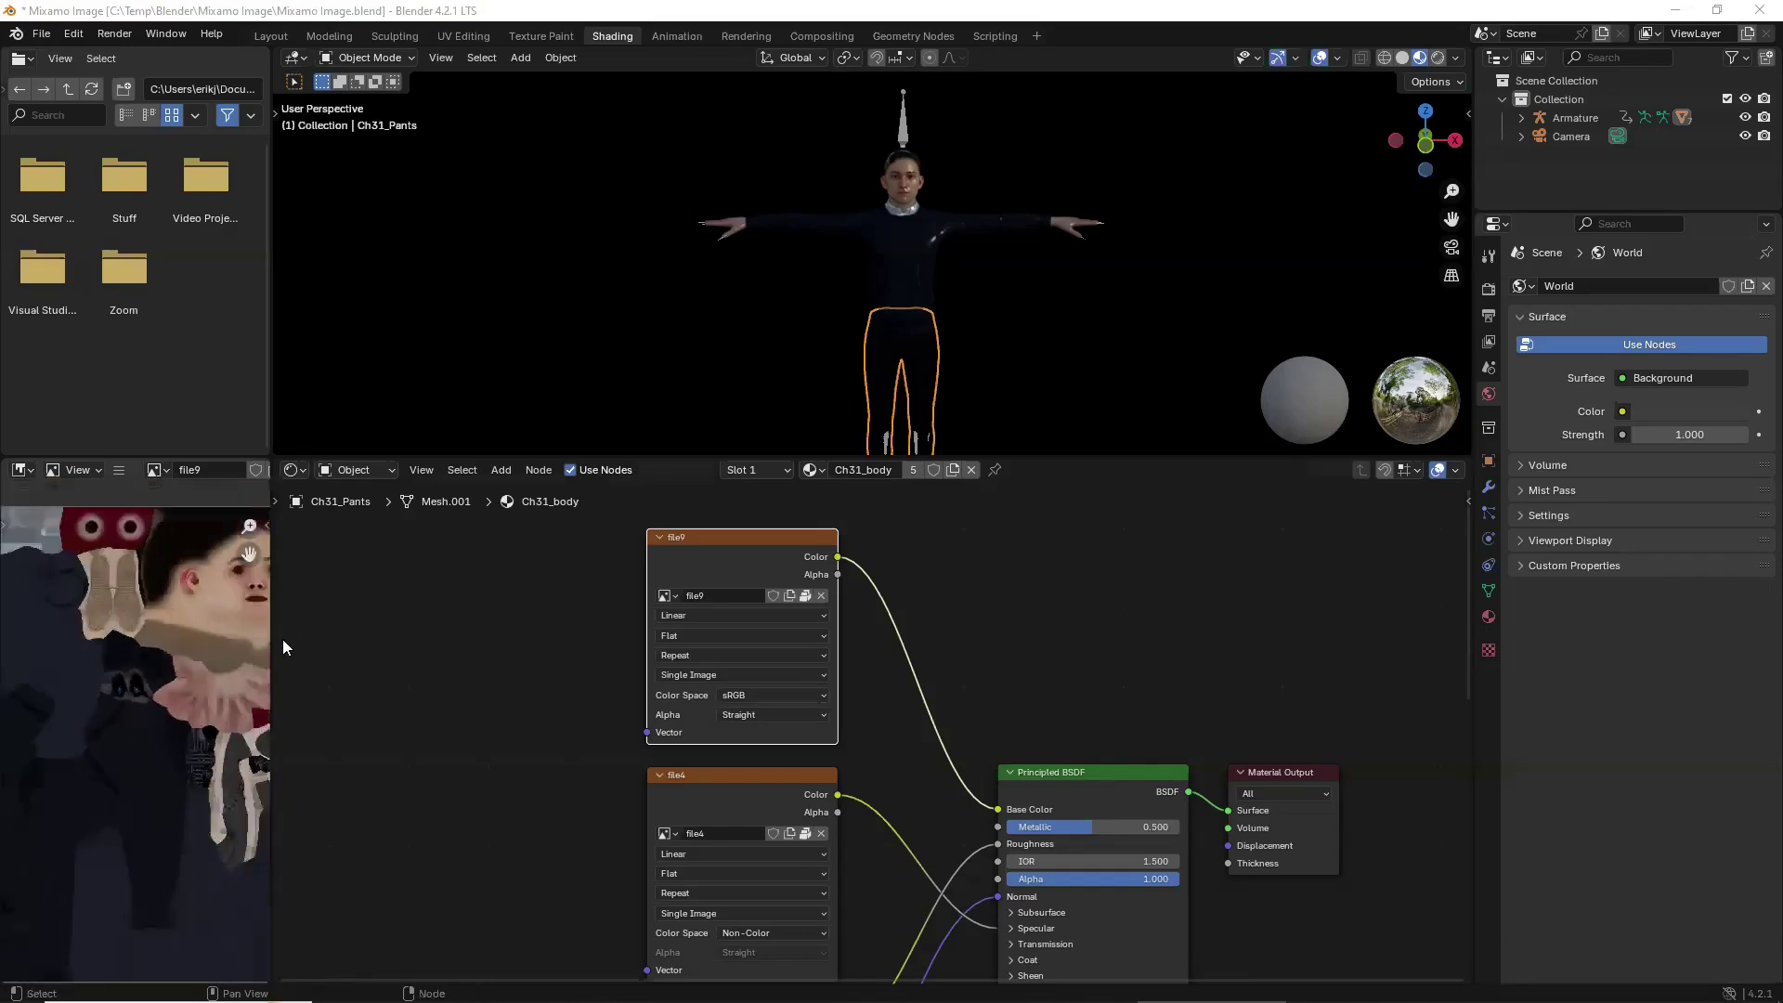
{"action": "left_click_drag", "start_coordinate": [272, 645], "coordinate": [451, 657]}
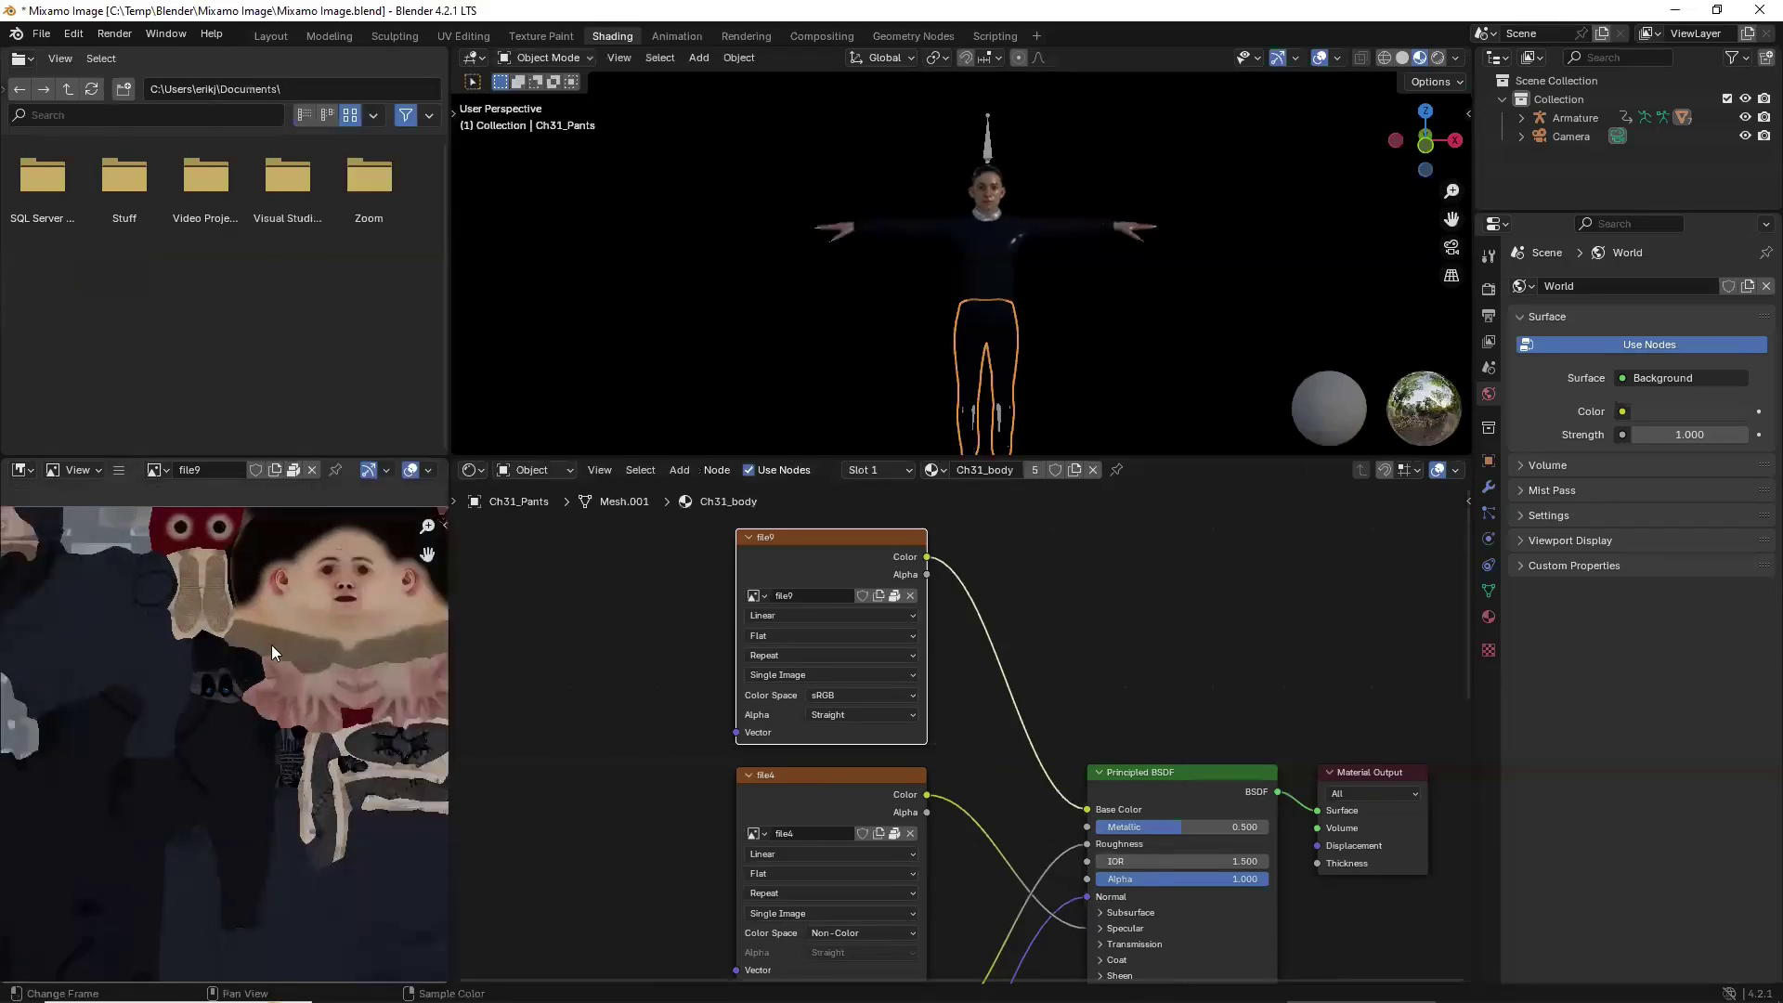
Unpack file9 with 'Use file from current directory', creating textures/Ch31_1001_Diffuse.png, then switch to File Explorer.
{"action": "mouse_move", "coordinate": [251, 598]}
{"action": "middle_mouse_down"}
{"action": "mouse_move", "coordinate": [297, 549]}
{"action": "mouse_move", "coordinate": [229, 595]}
{"action": "middle_mouse_up"}
{"action": "scroll", "coordinate": [297, 549], "scroll_direction": "up", "scroll_amount": 1}
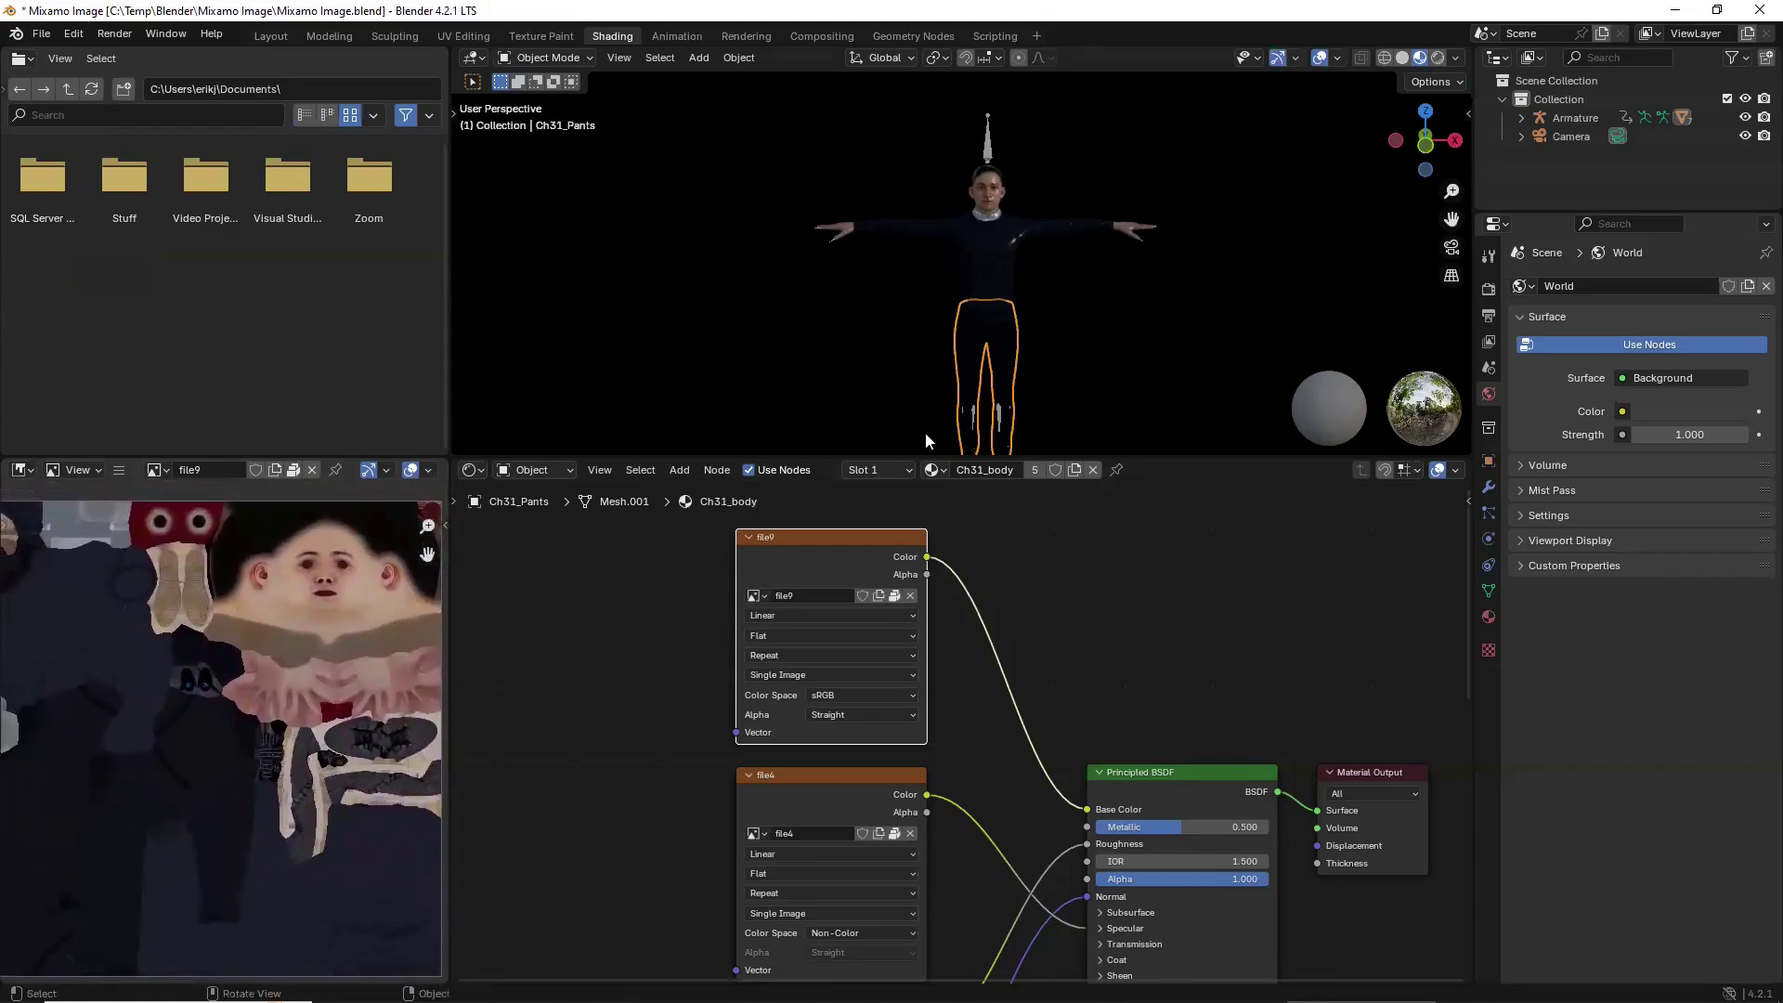
{"action": "left_click", "coordinate": [895, 595]}
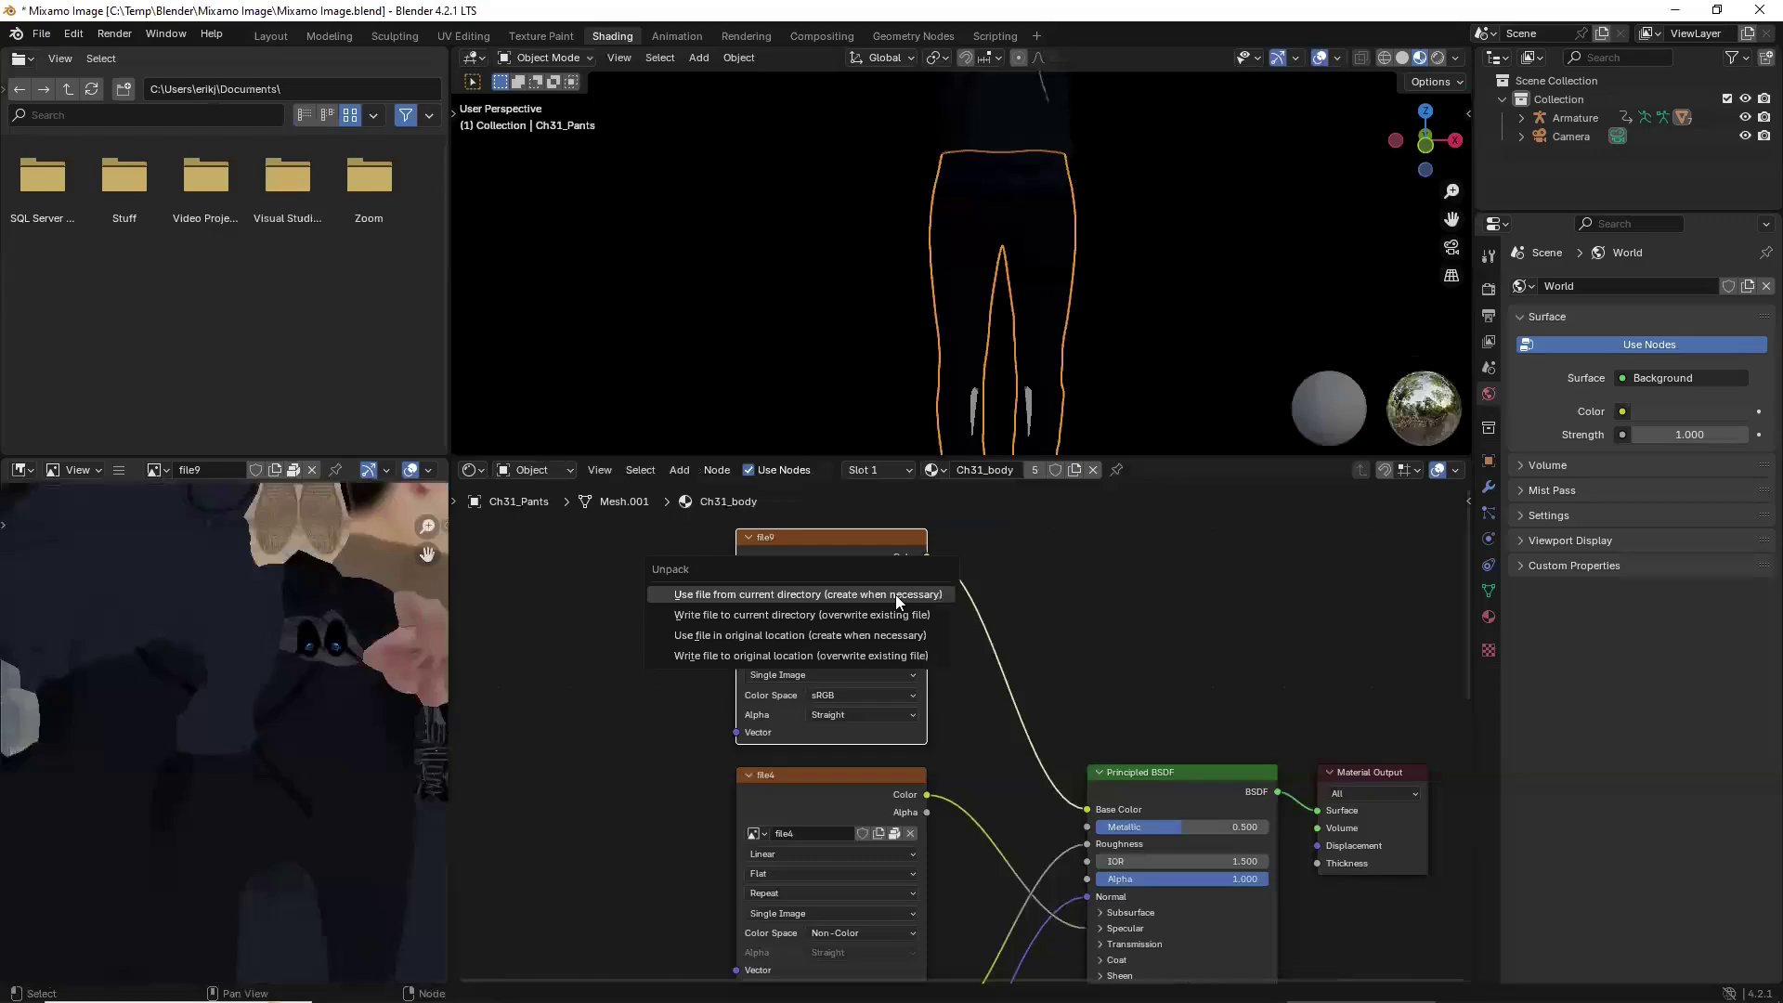
{"action": "left_click", "coordinate": [940, 617]}
{"action": "left_click", "coordinate": [624, 966]}
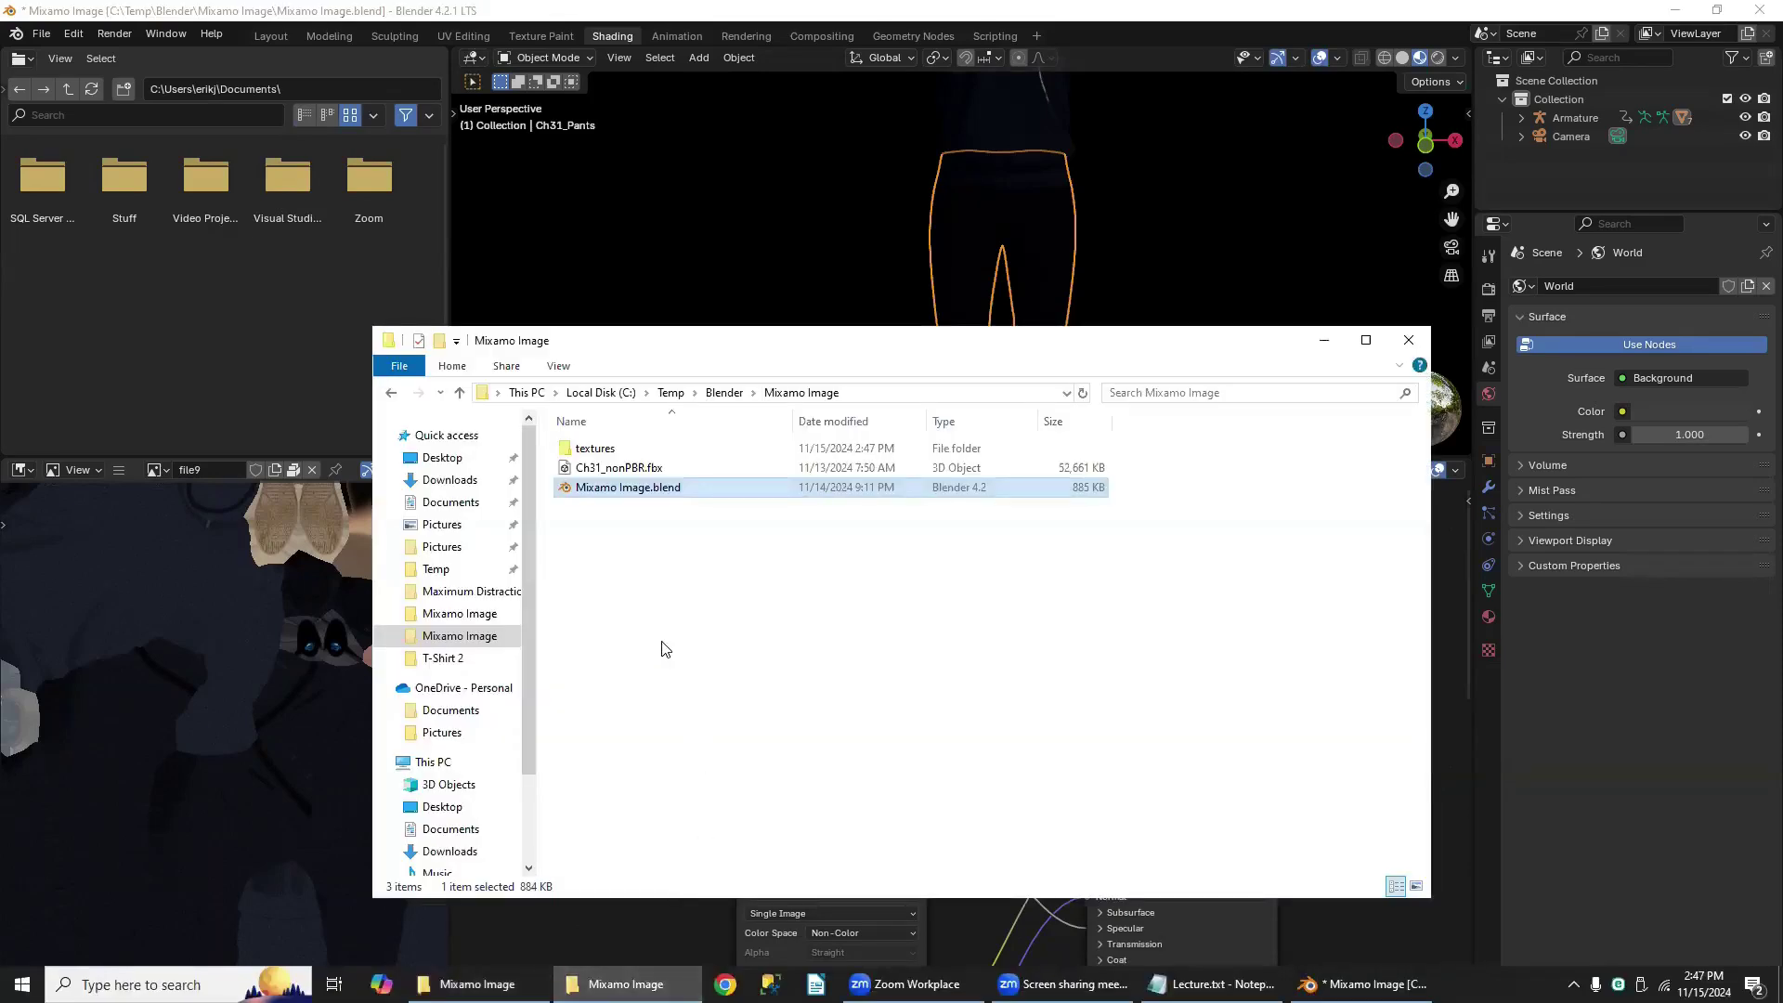
Duplicate Ch31_1001_Diffuse.png in the textures folder as 'Ch31_1001_Diffuse - Copy.png', then return to Blender.
{"action": "double_click", "coordinate": [599, 450]}
{"action": "left_click", "coordinate": [604, 474]}
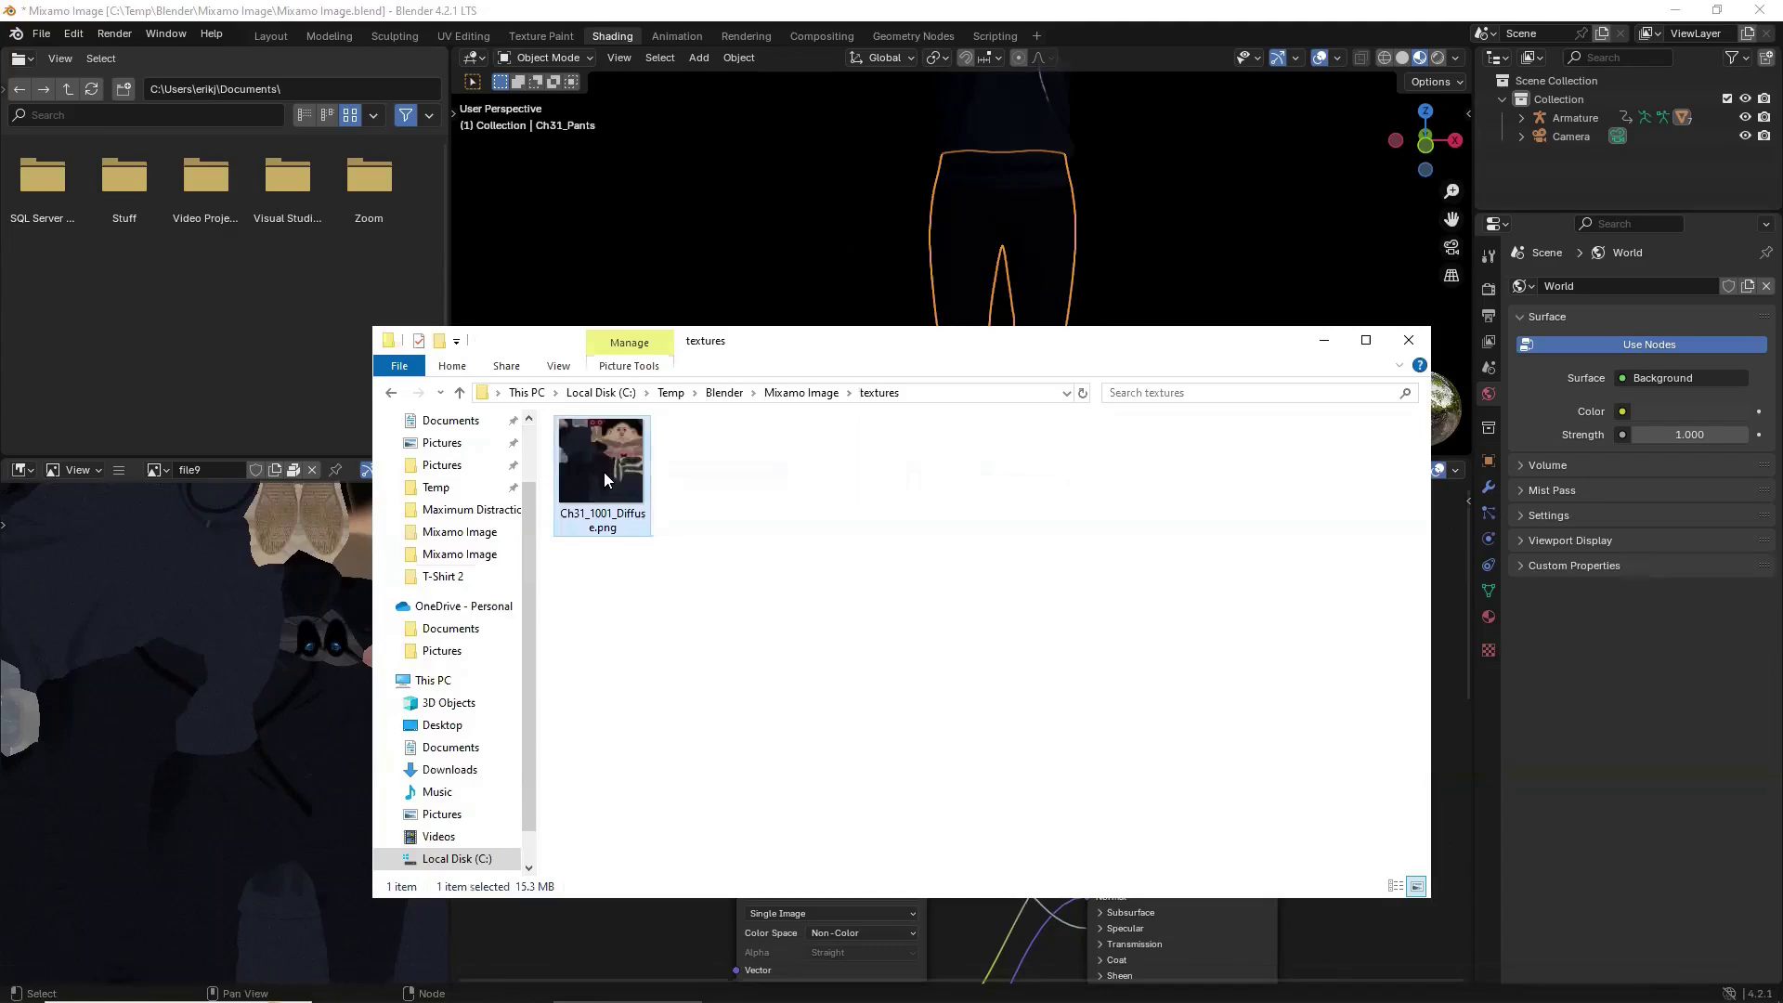
{"action": "right_click", "coordinate": [605, 478]}
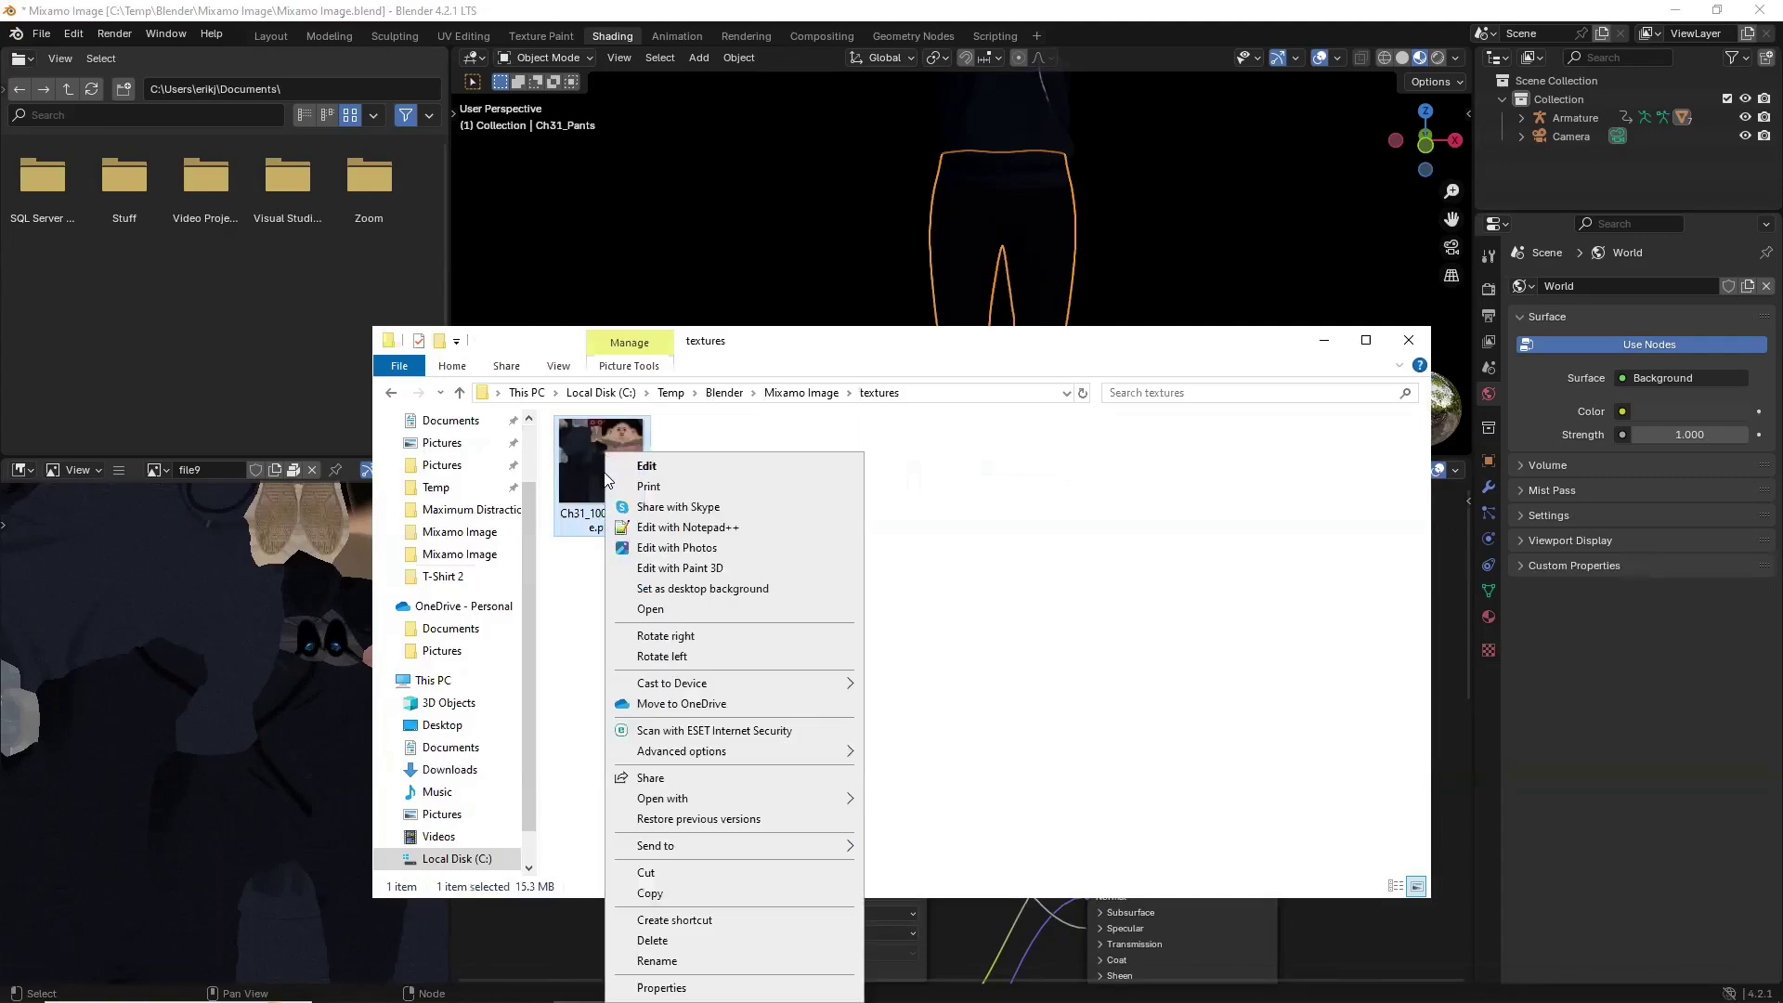
{"action": "left_click", "coordinate": [681, 894]}
{"action": "left_click", "coordinate": [665, 616]}
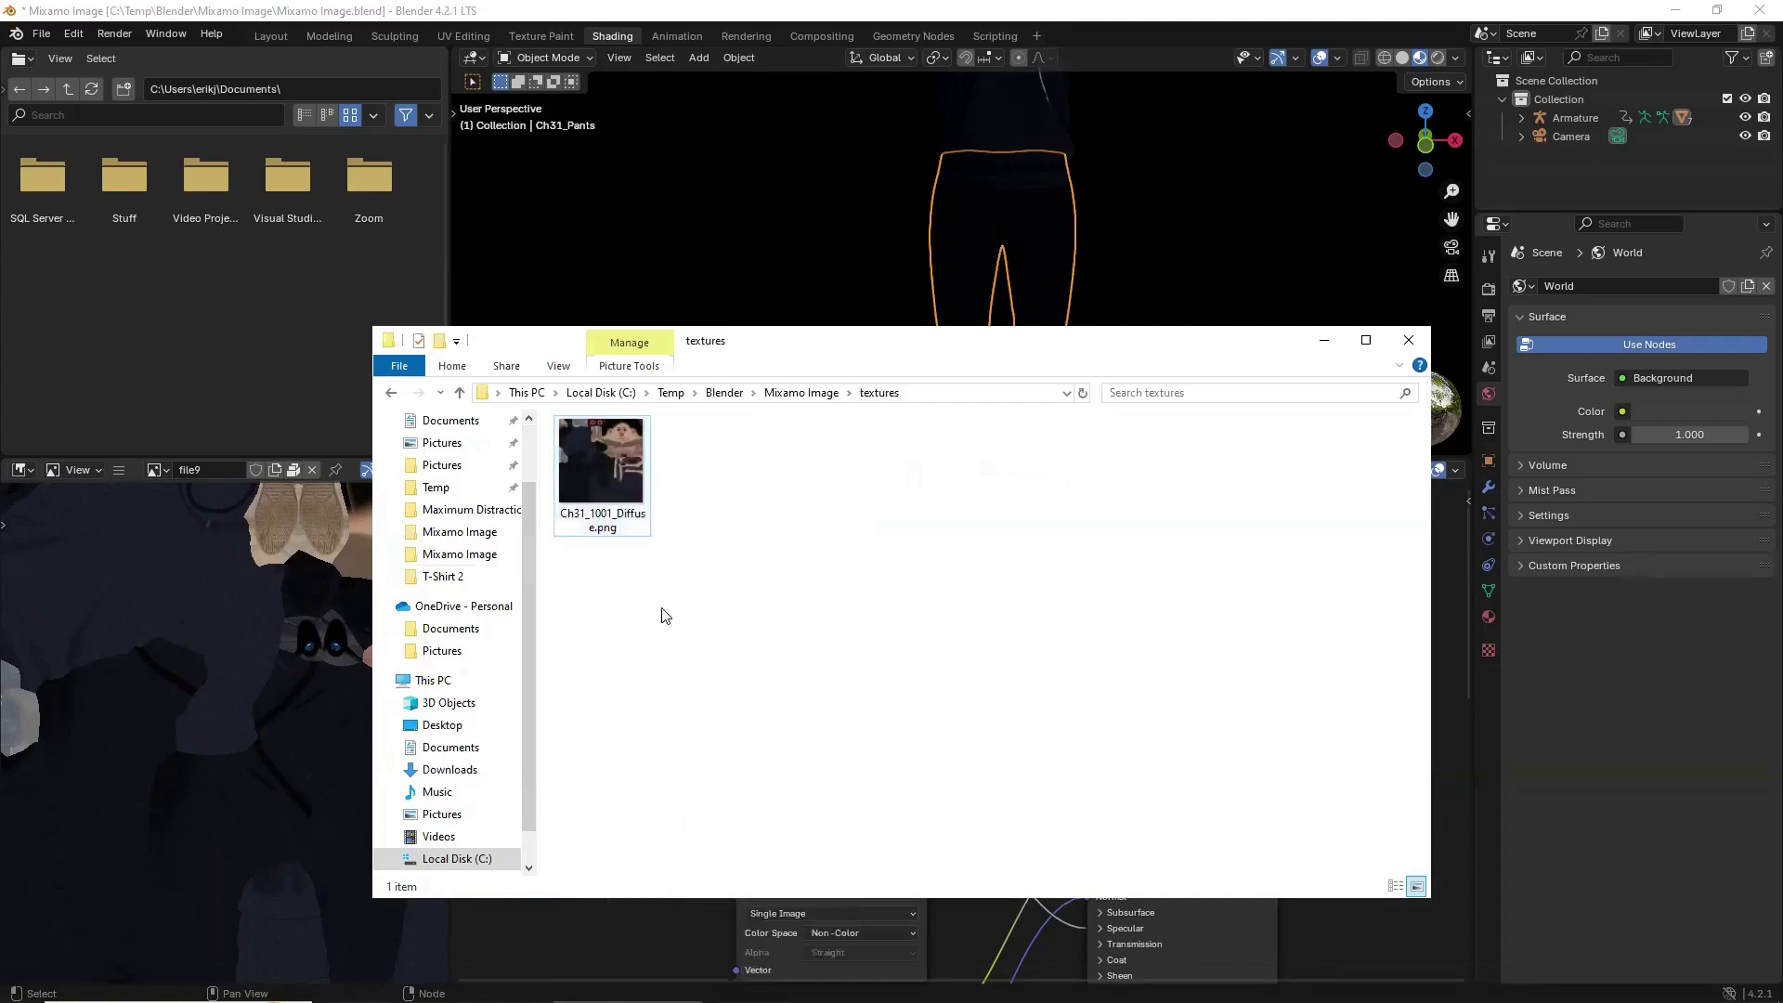
{"action": "right_click", "coordinate": [664, 595]}
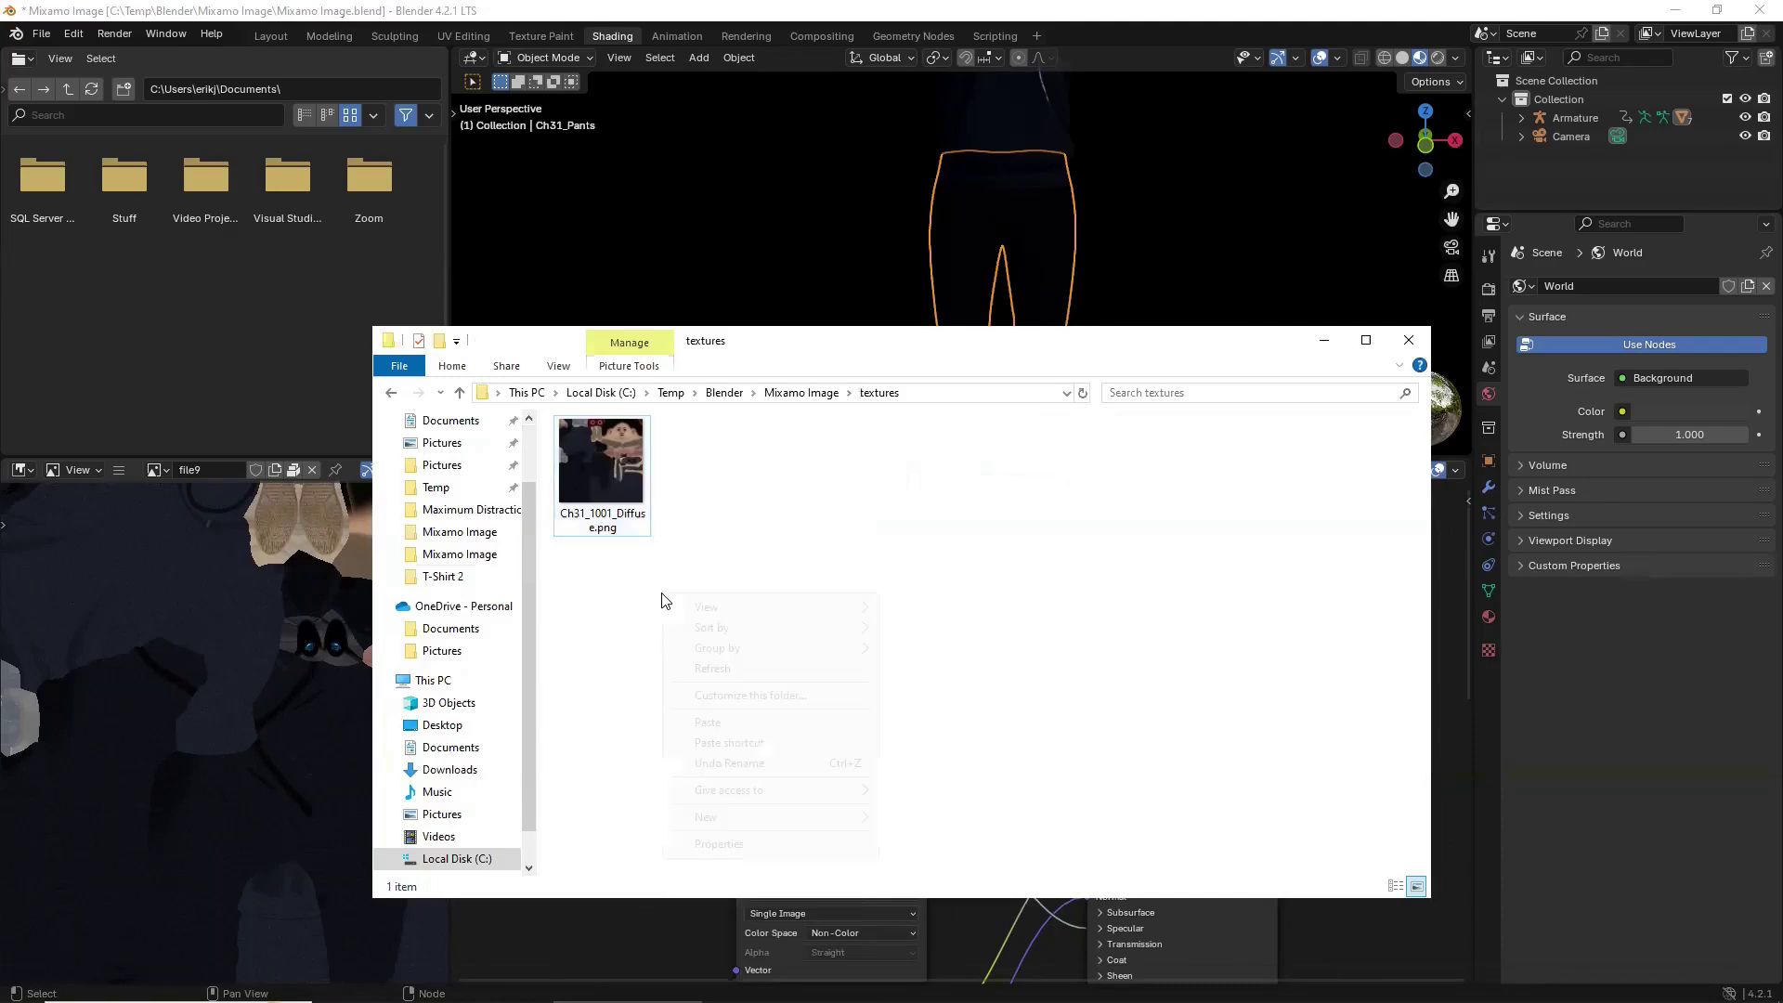
{"action": "left_click", "coordinate": [711, 723]}
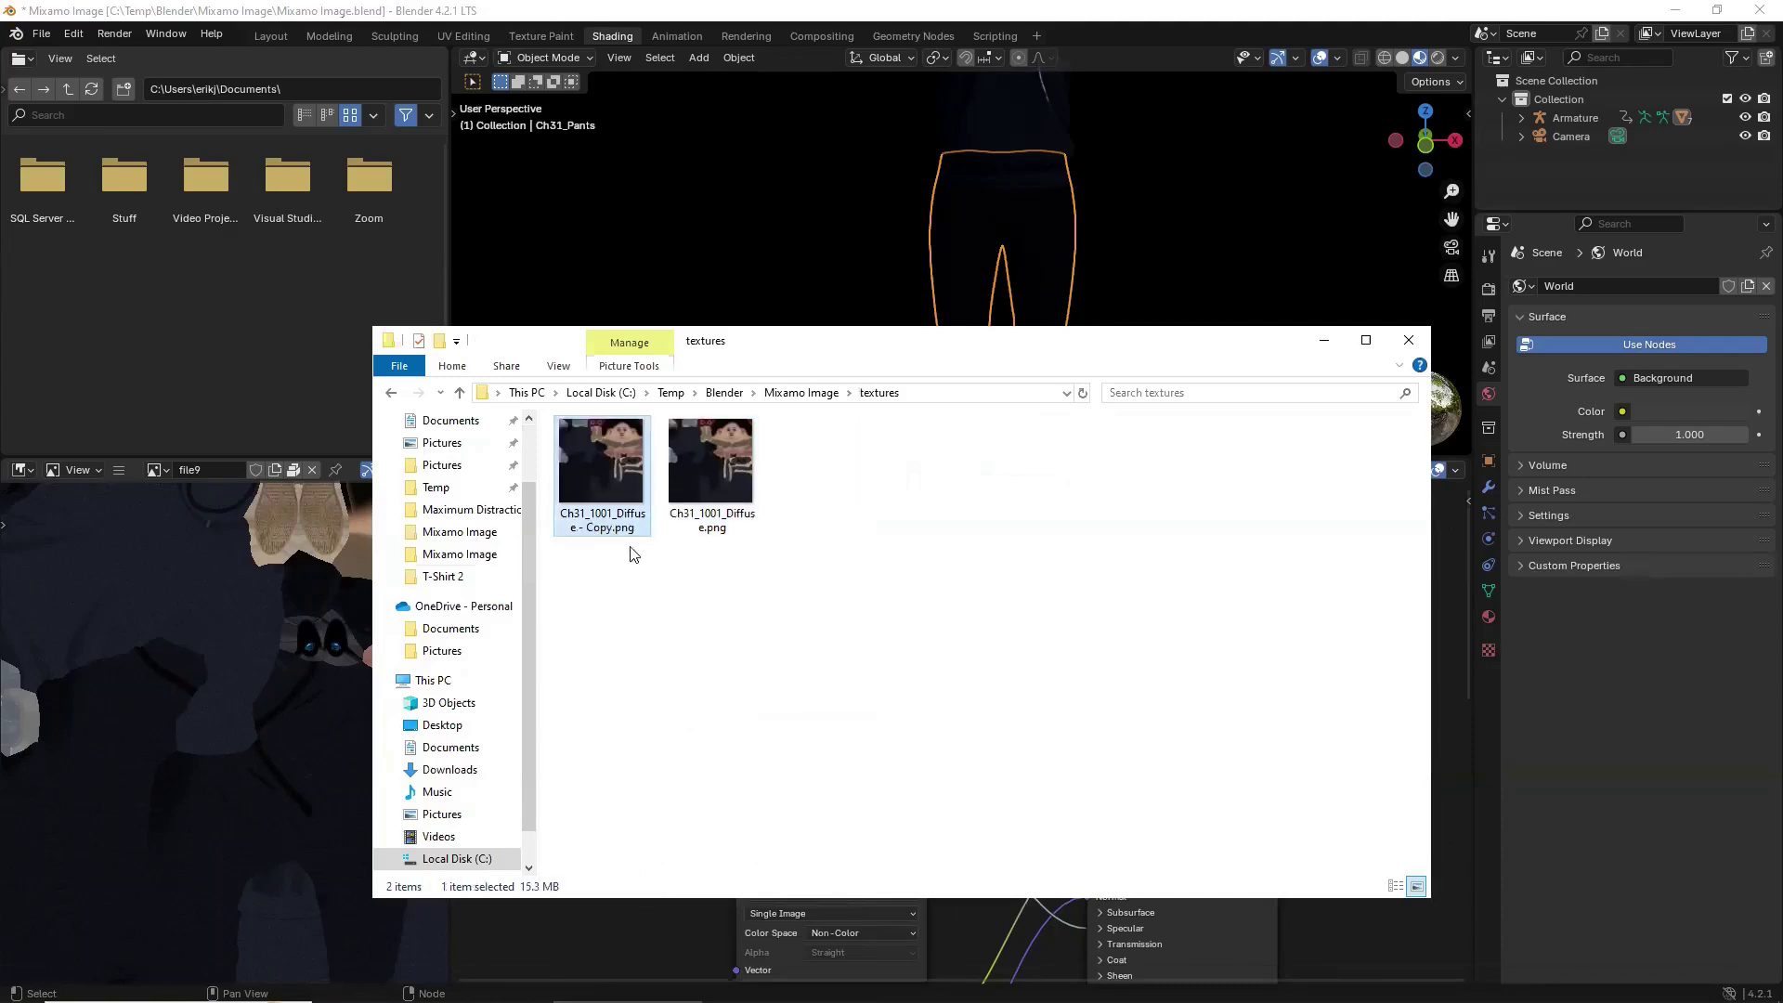
{"action": "left_click", "coordinate": [712, 14]}
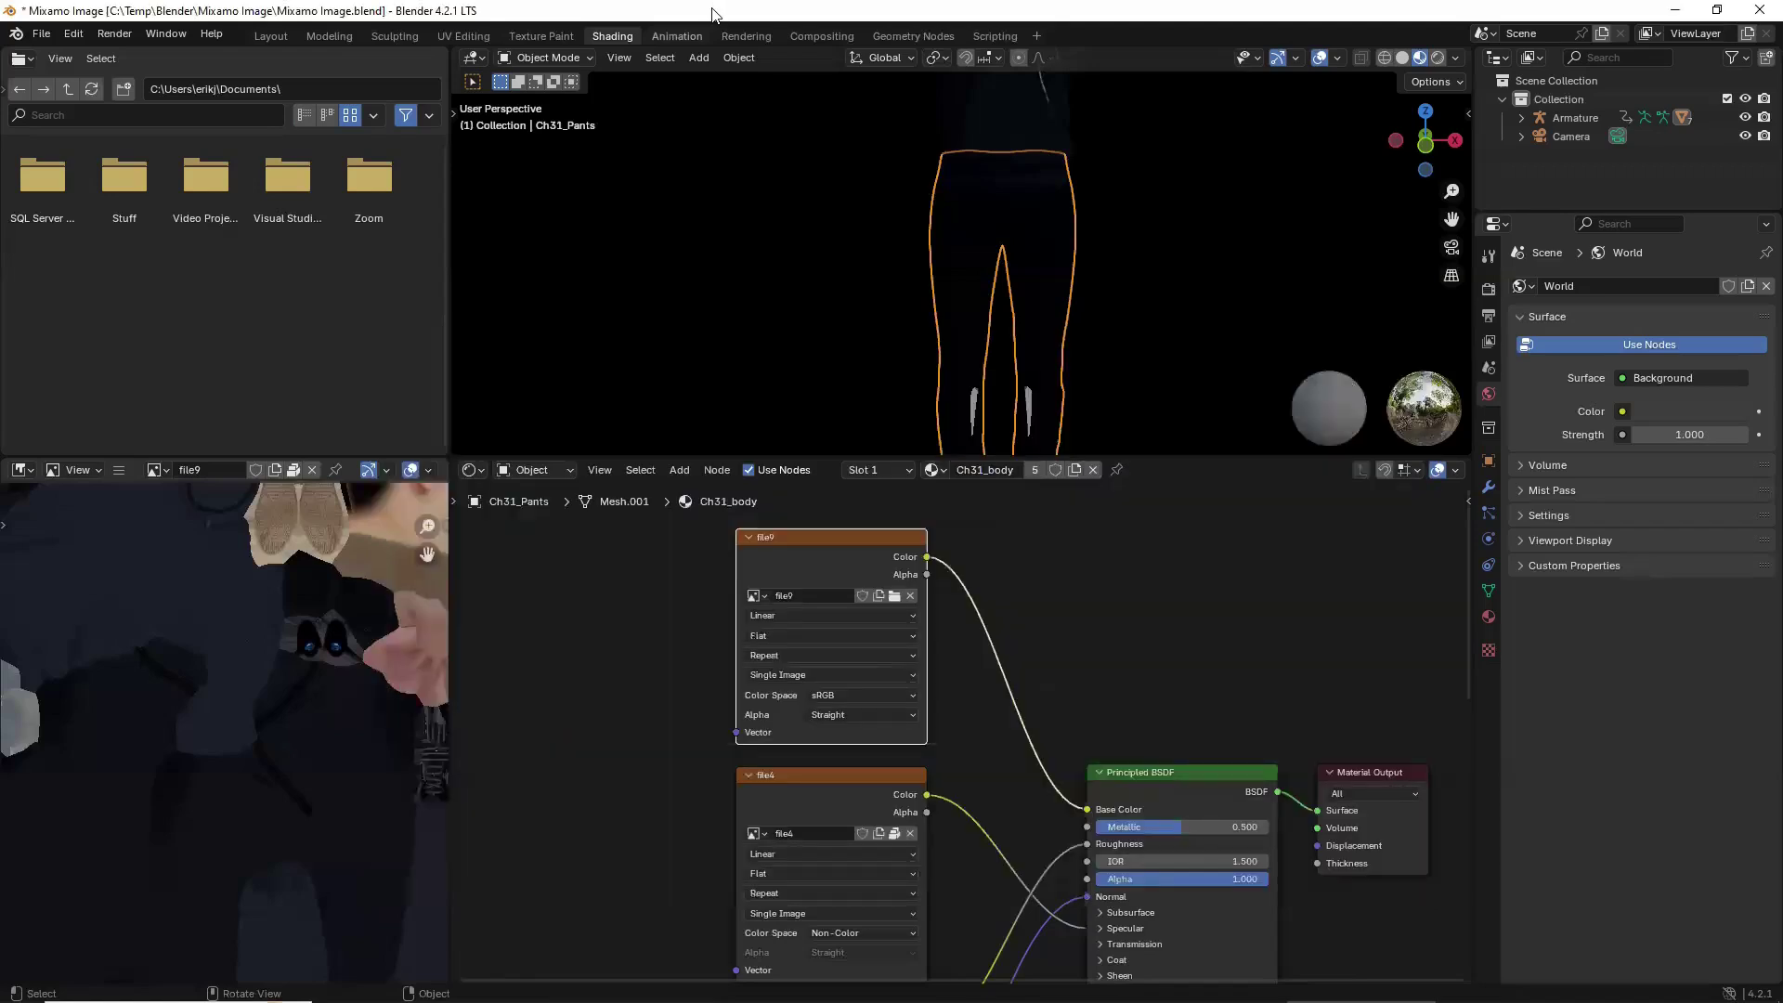
In the UV Editing workspace, show the file9 texture behind Ch31_Body's head UVs.
{"action": "left_click", "coordinate": [470, 37]}
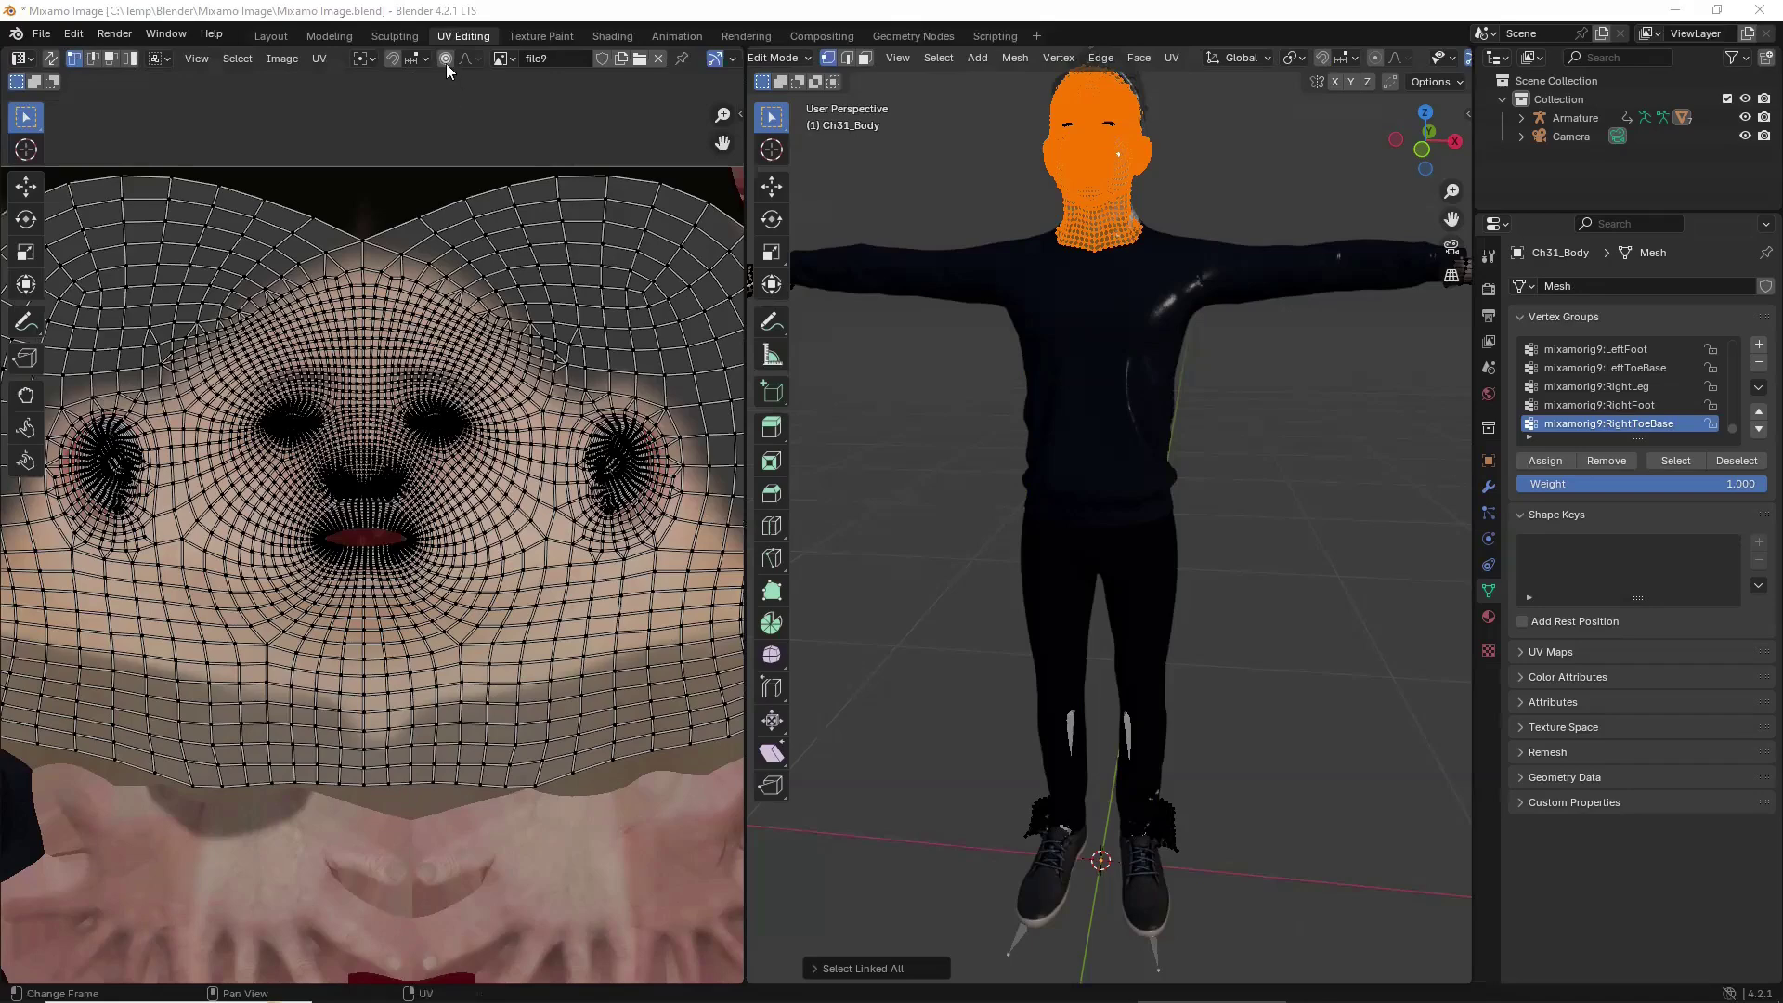
{"action": "left_click", "coordinate": [507, 57]}
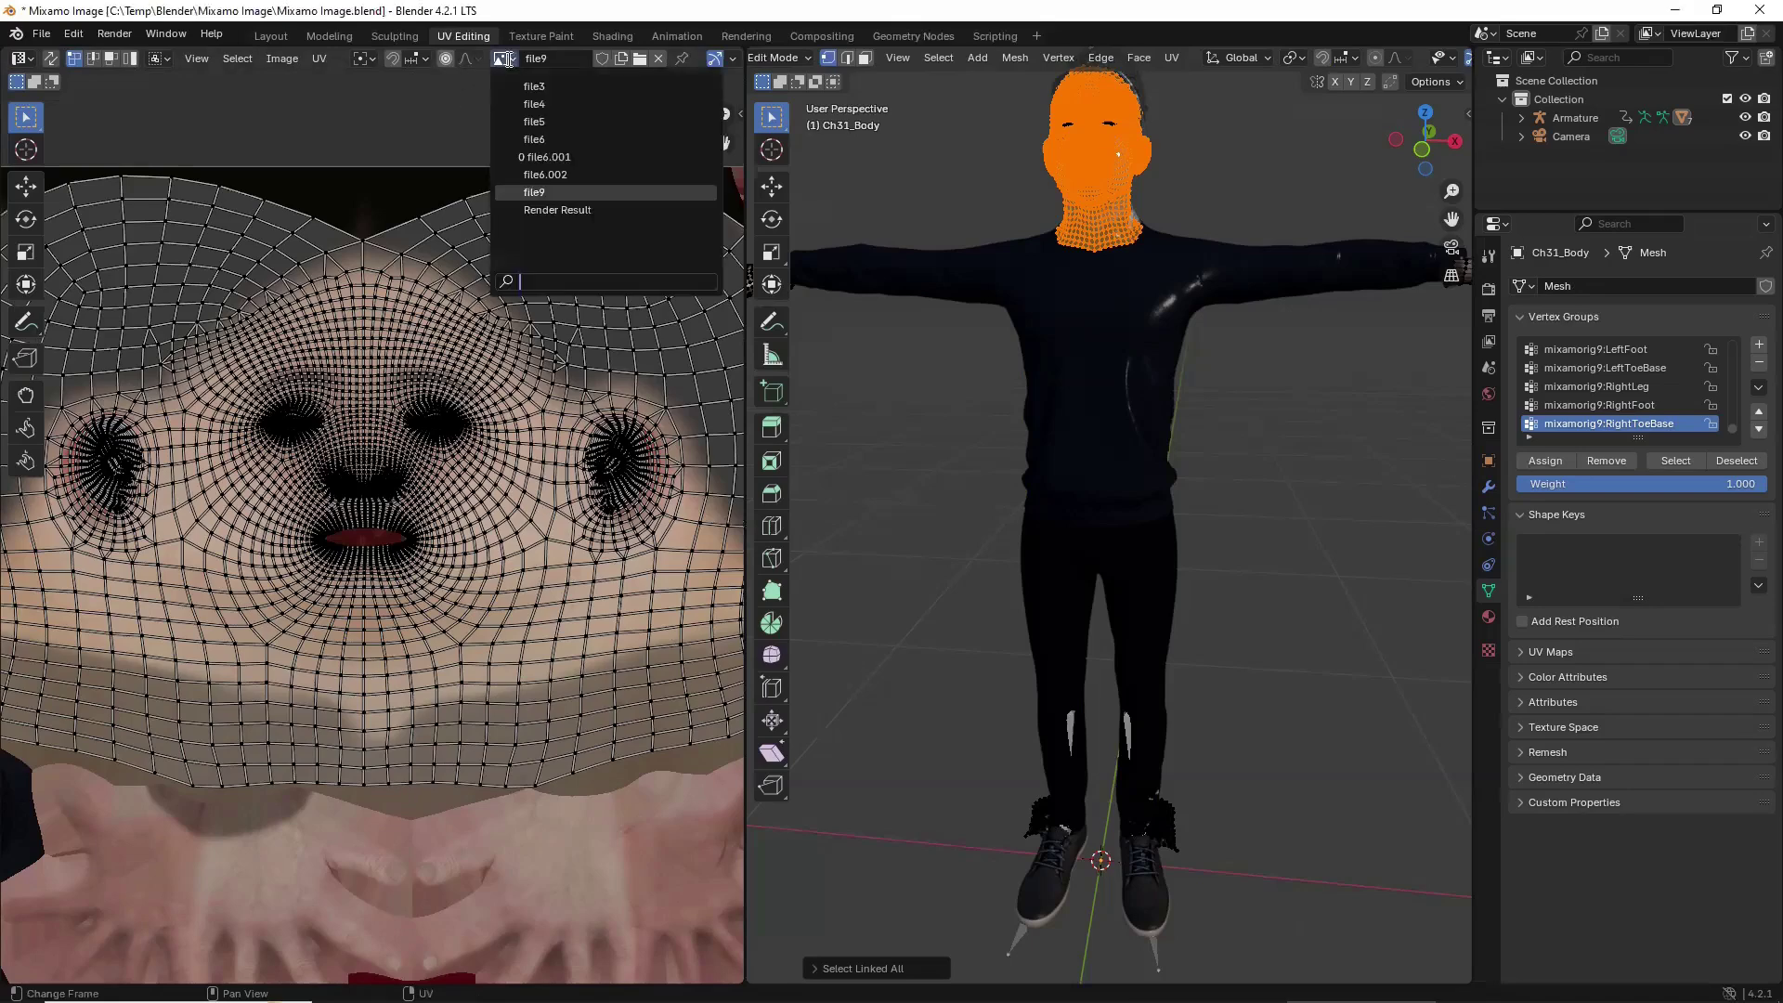
{"action": "left_click", "coordinate": [537, 191]}
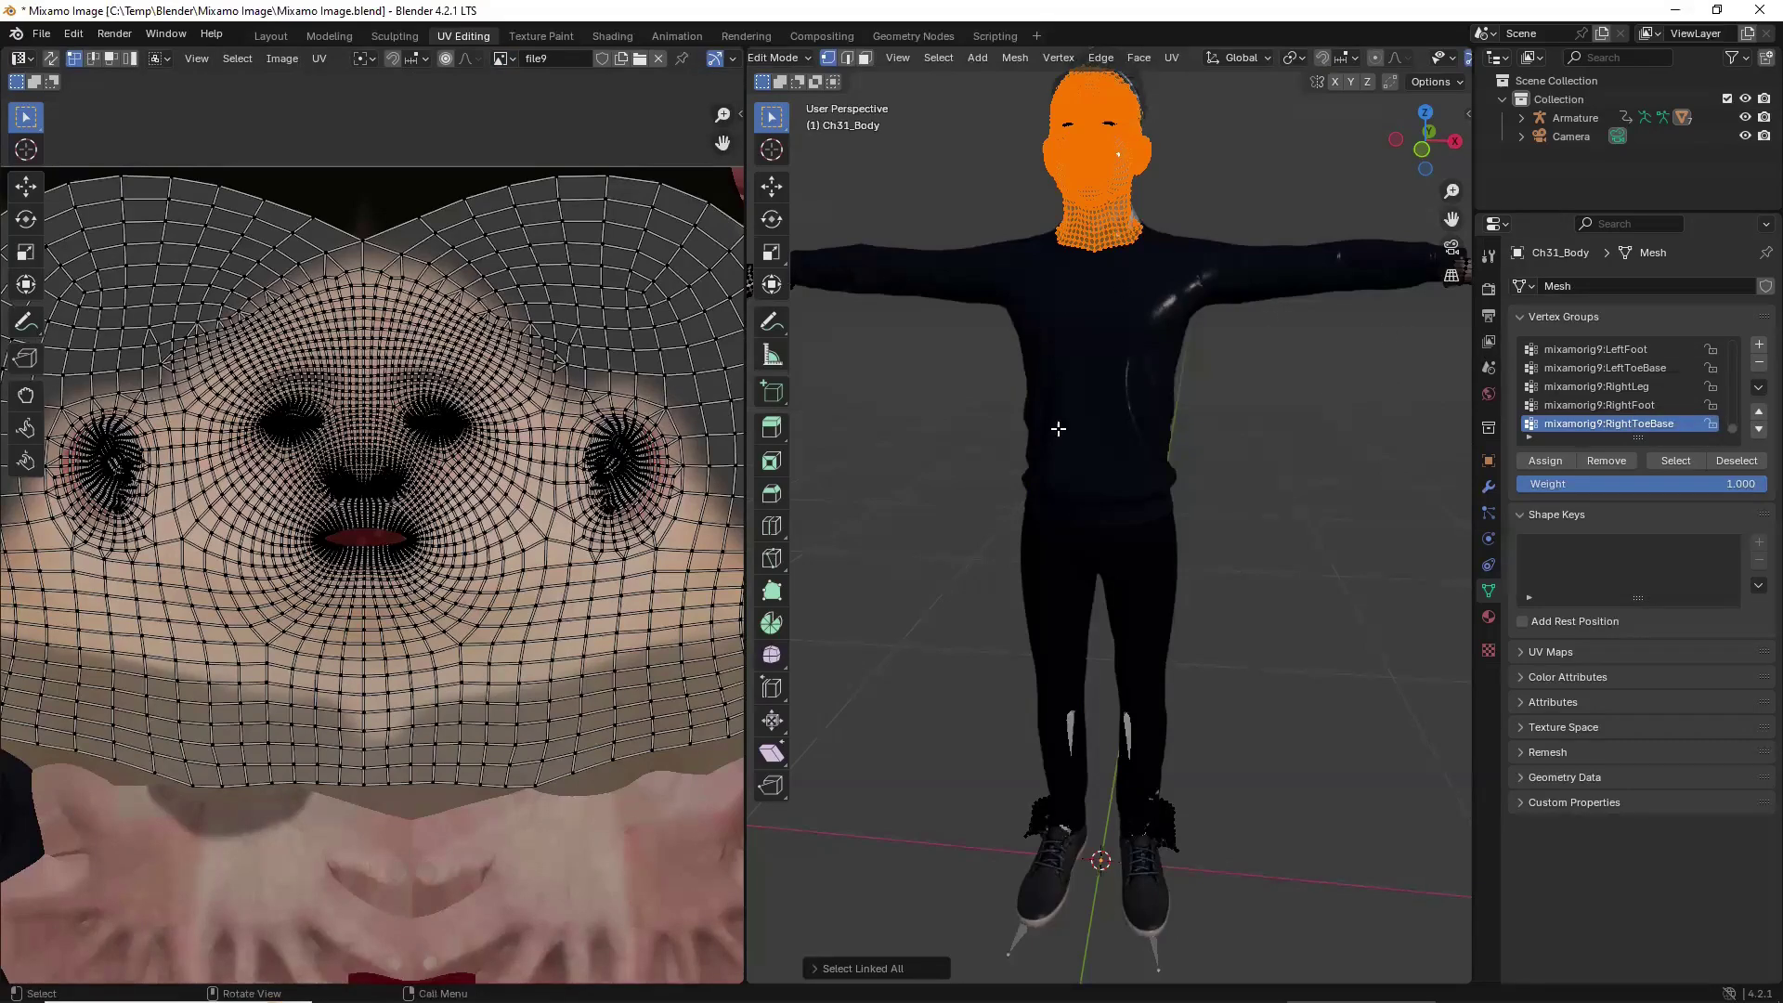
Open the original Ch31_1001_Diffuse.png from the textures folder in GIMP.
{"action": "key", "text": "alt+Tab"}
{"action": "left_click", "coordinate": [687, 471]}
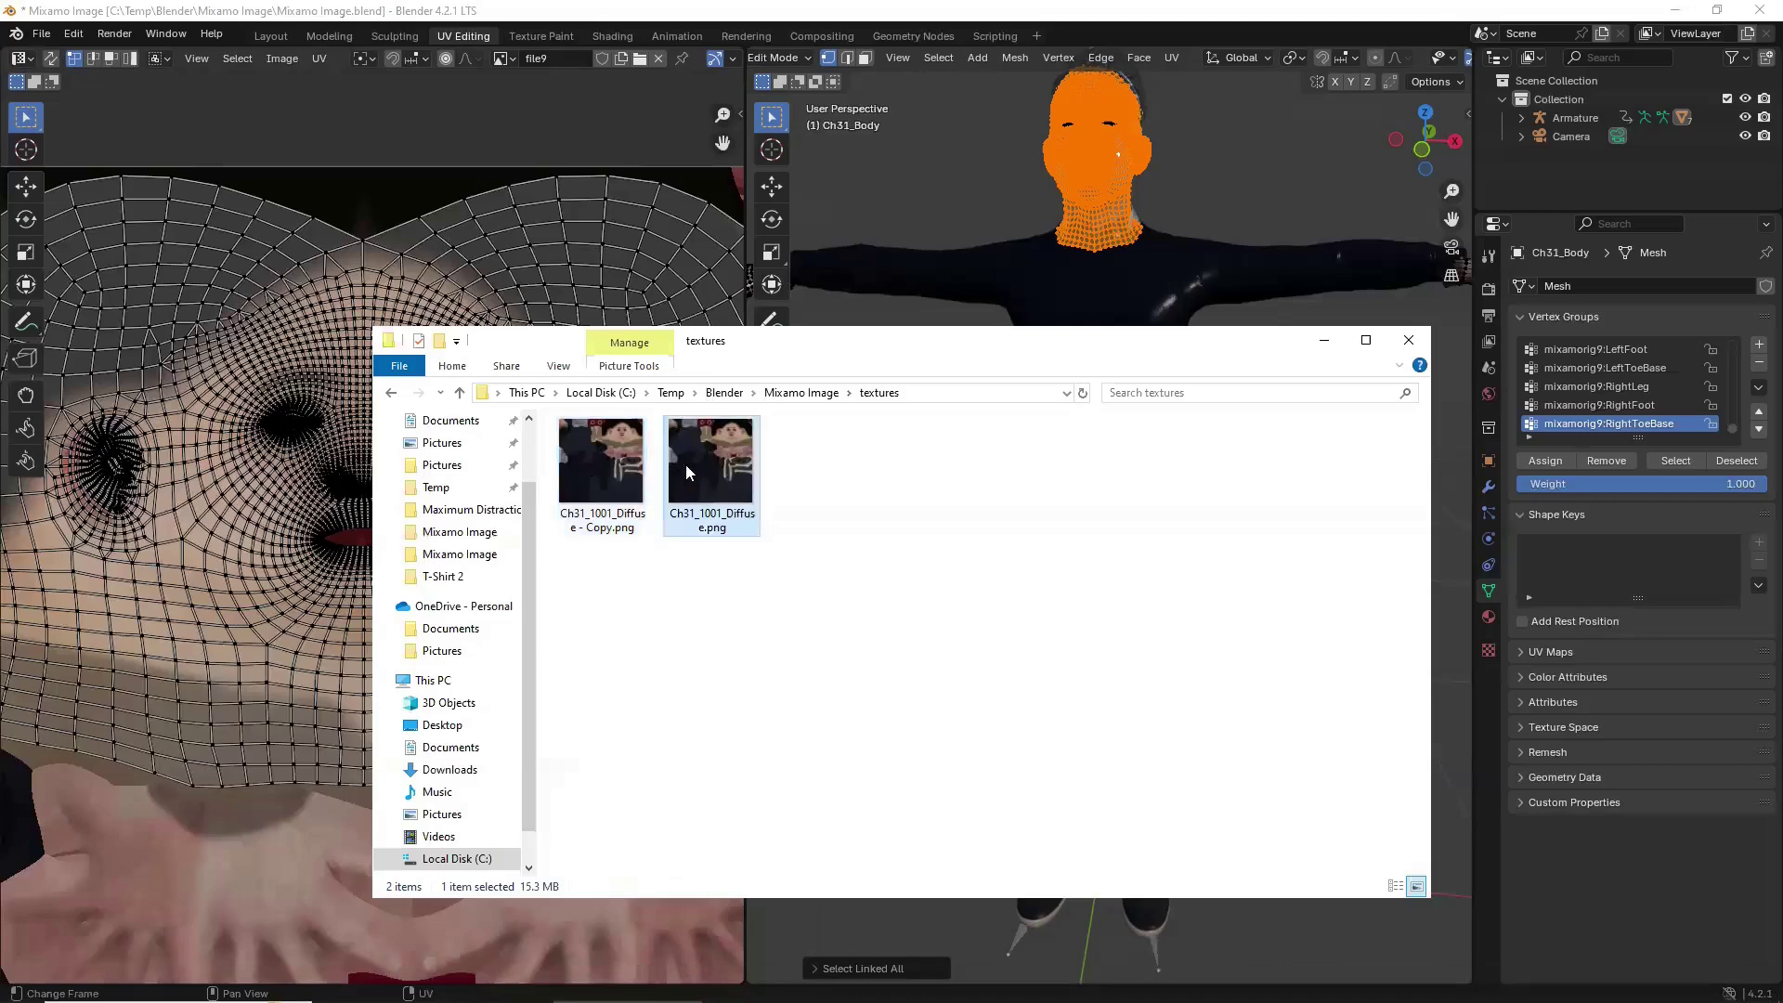
{"action": "right_click", "coordinate": [691, 461]}
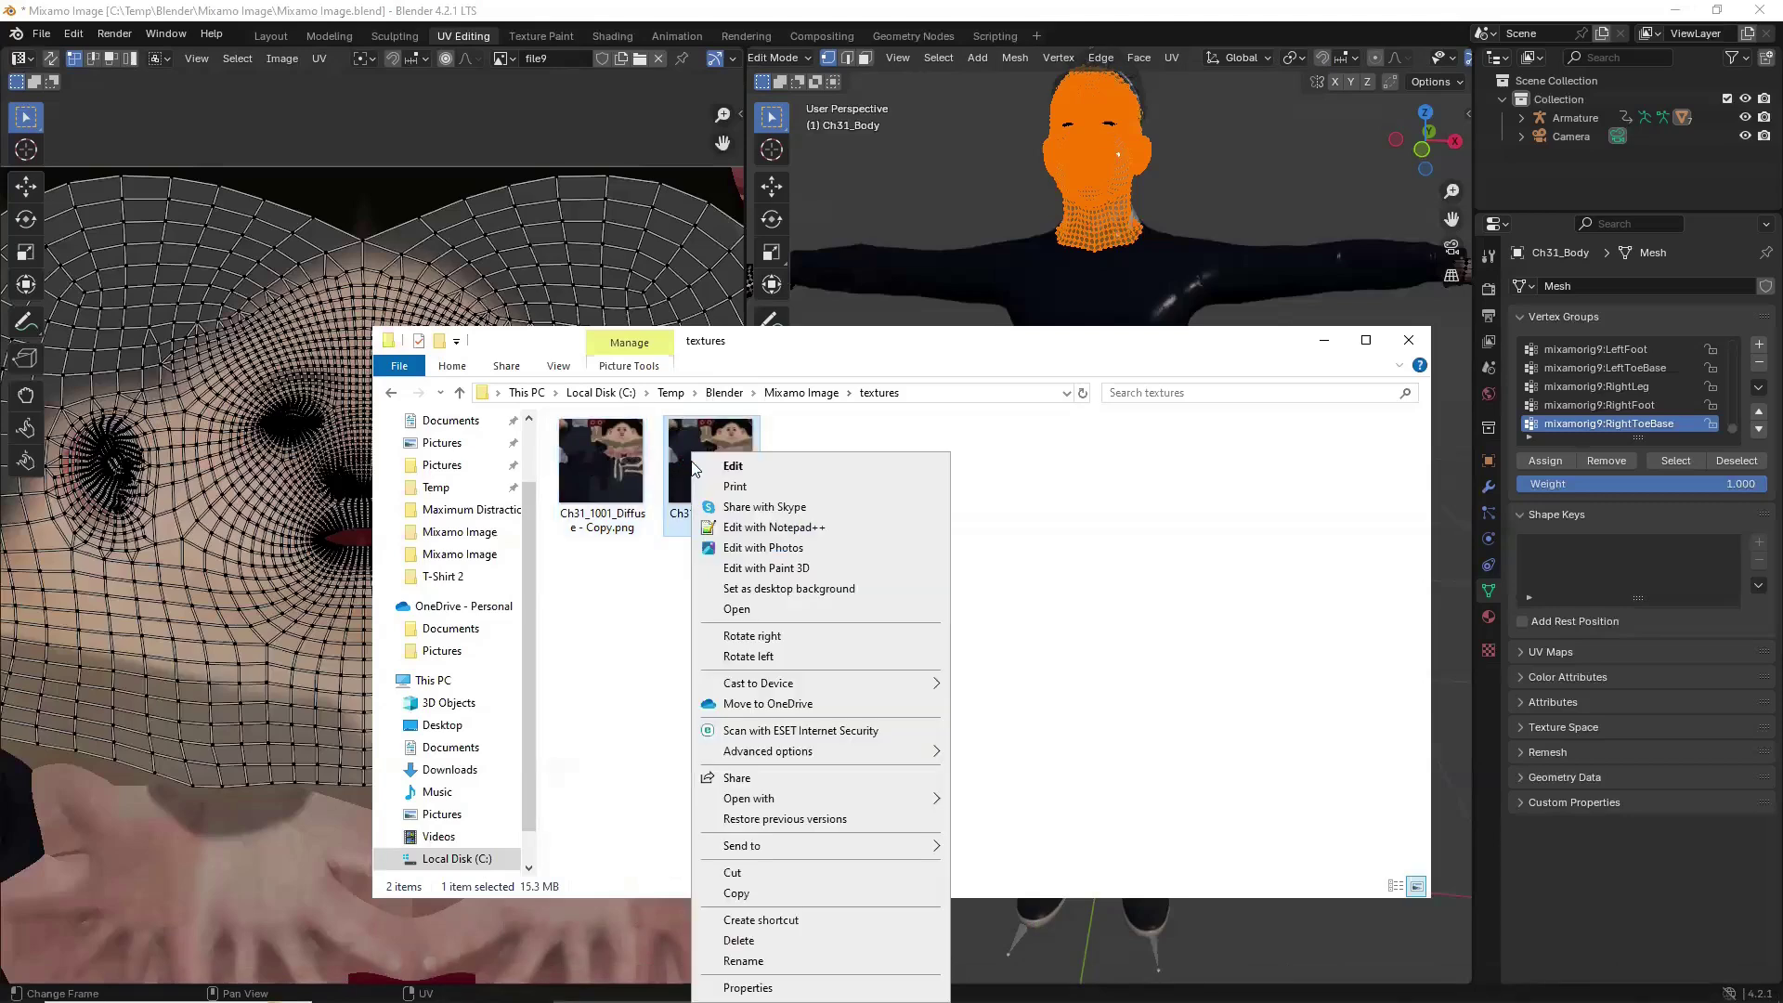
{"action": "mouse_move", "coordinate": [772, 801]}
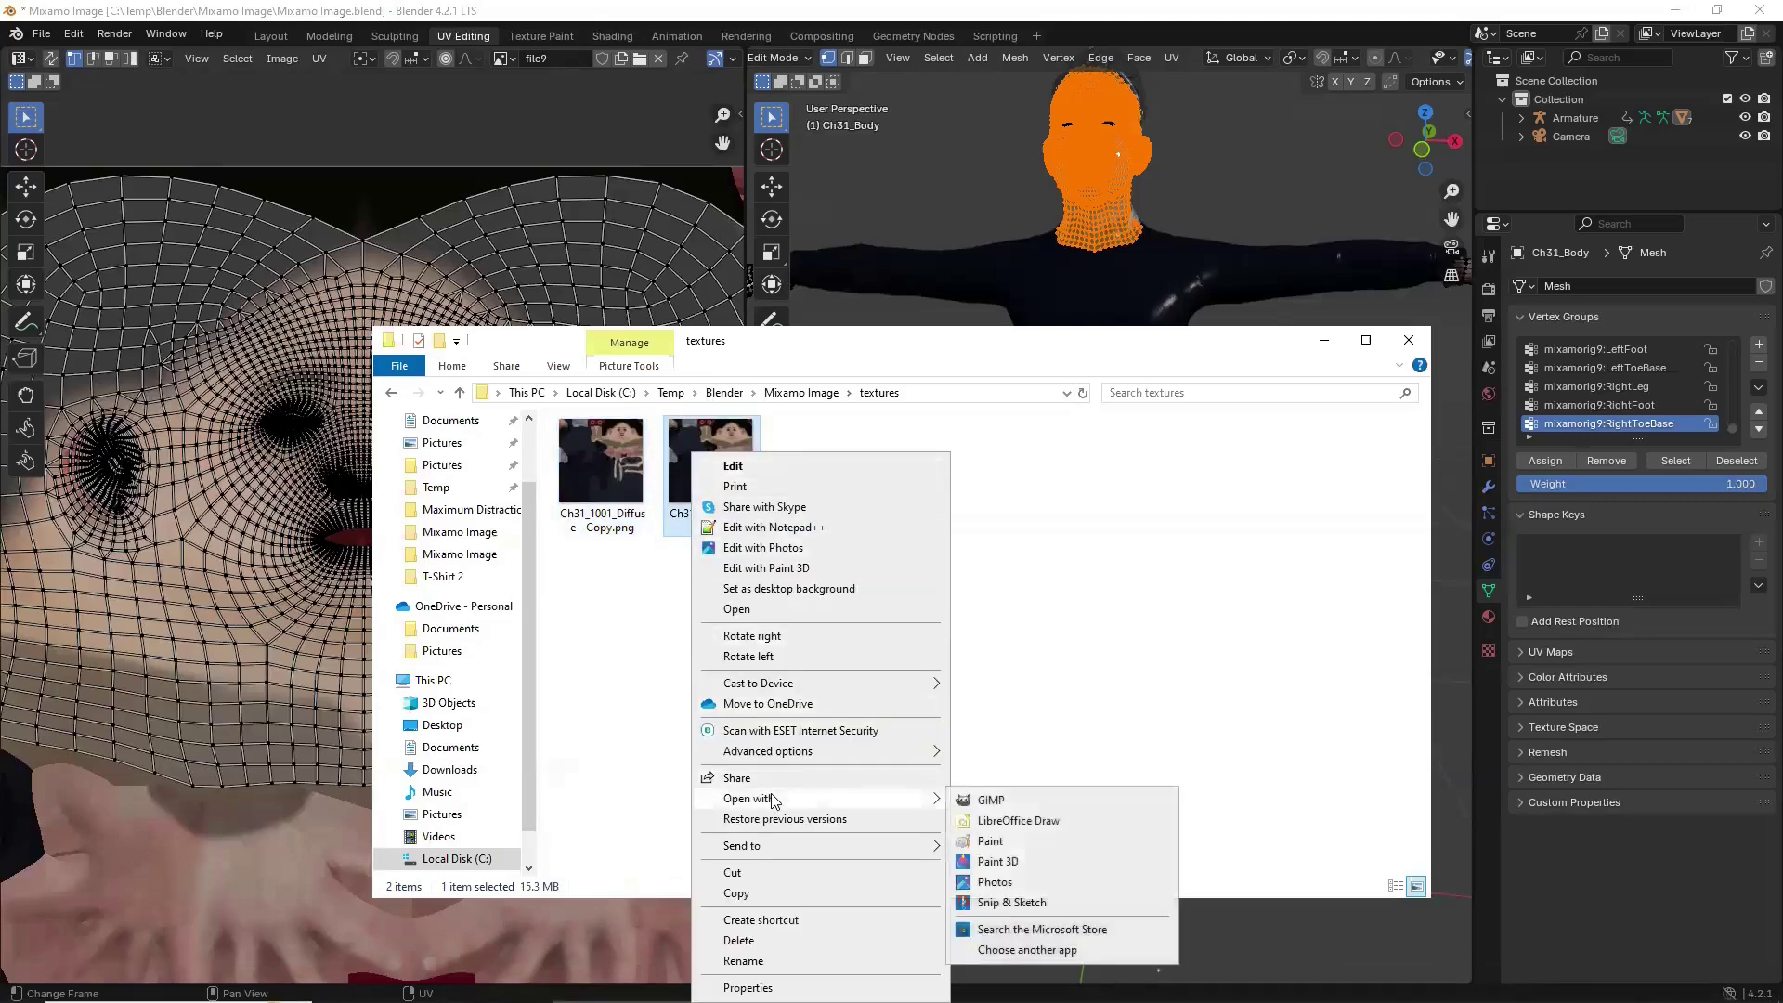
{"action": "left_click", "coordinate": [993, 805]}
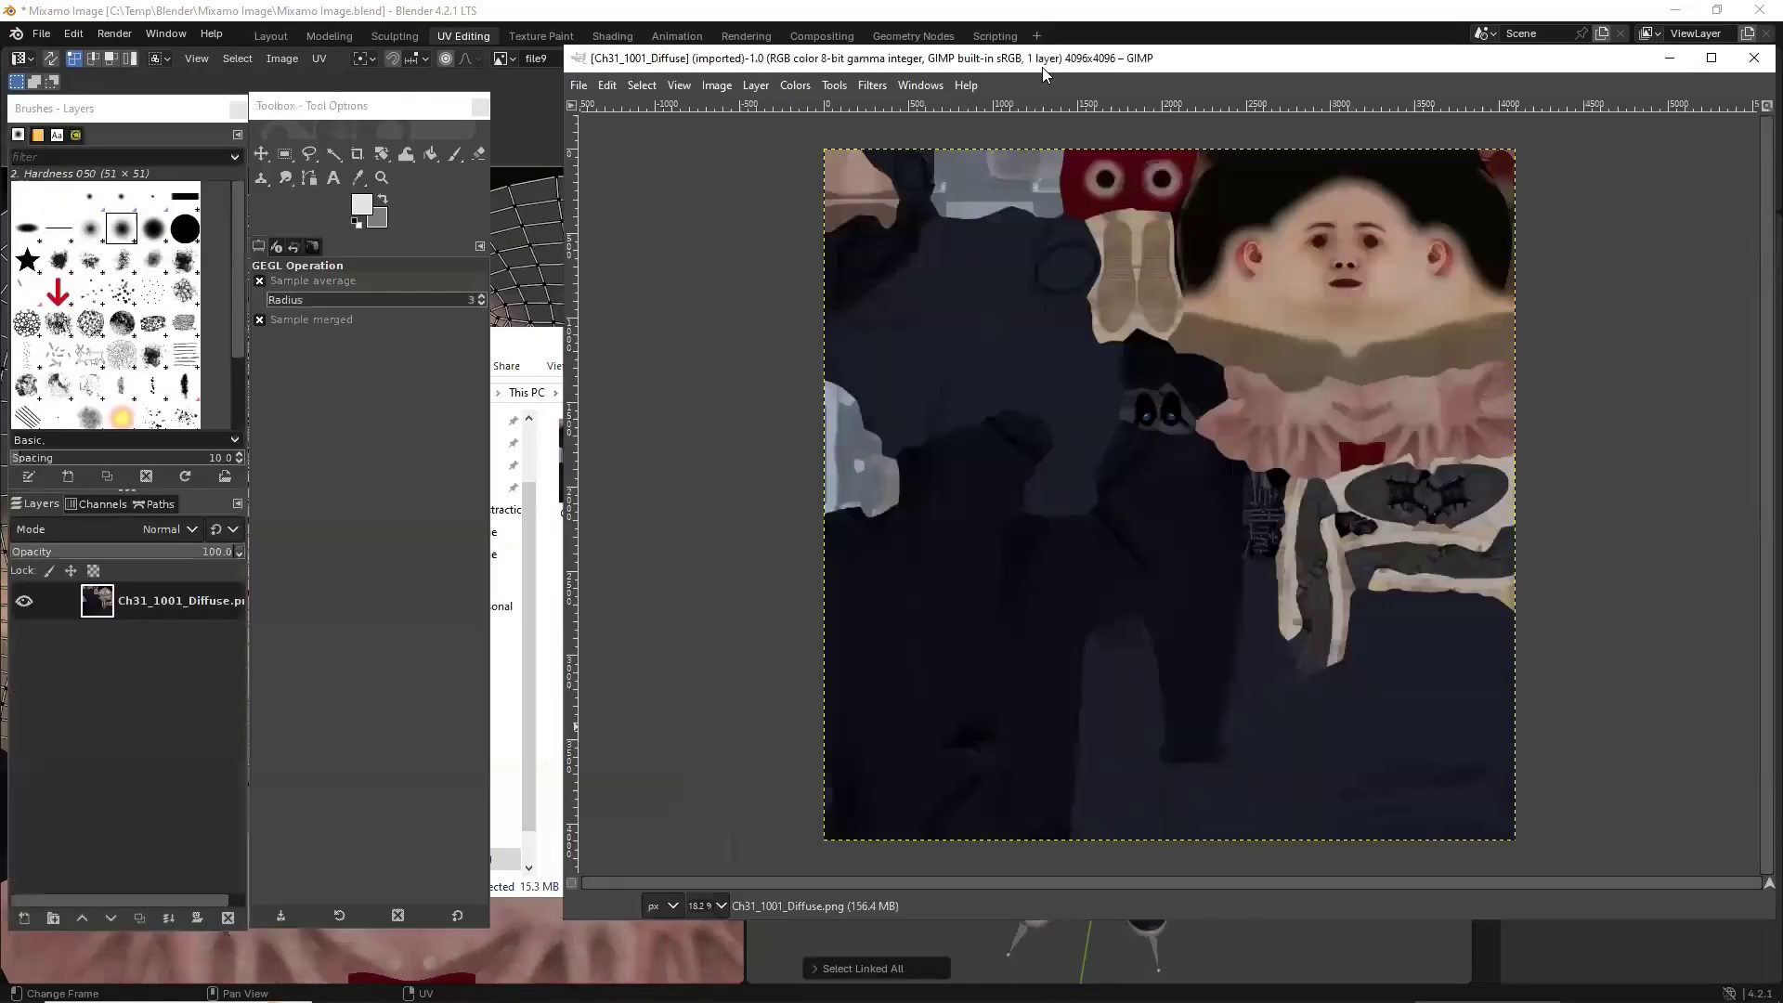
Overwrite Ch31_1001_Diffuse.png with the bearded face texture from GIMP.
{"action": "left_click_drag", "start_coordinate": [1032, 67], "coordinate": [952, 72]}
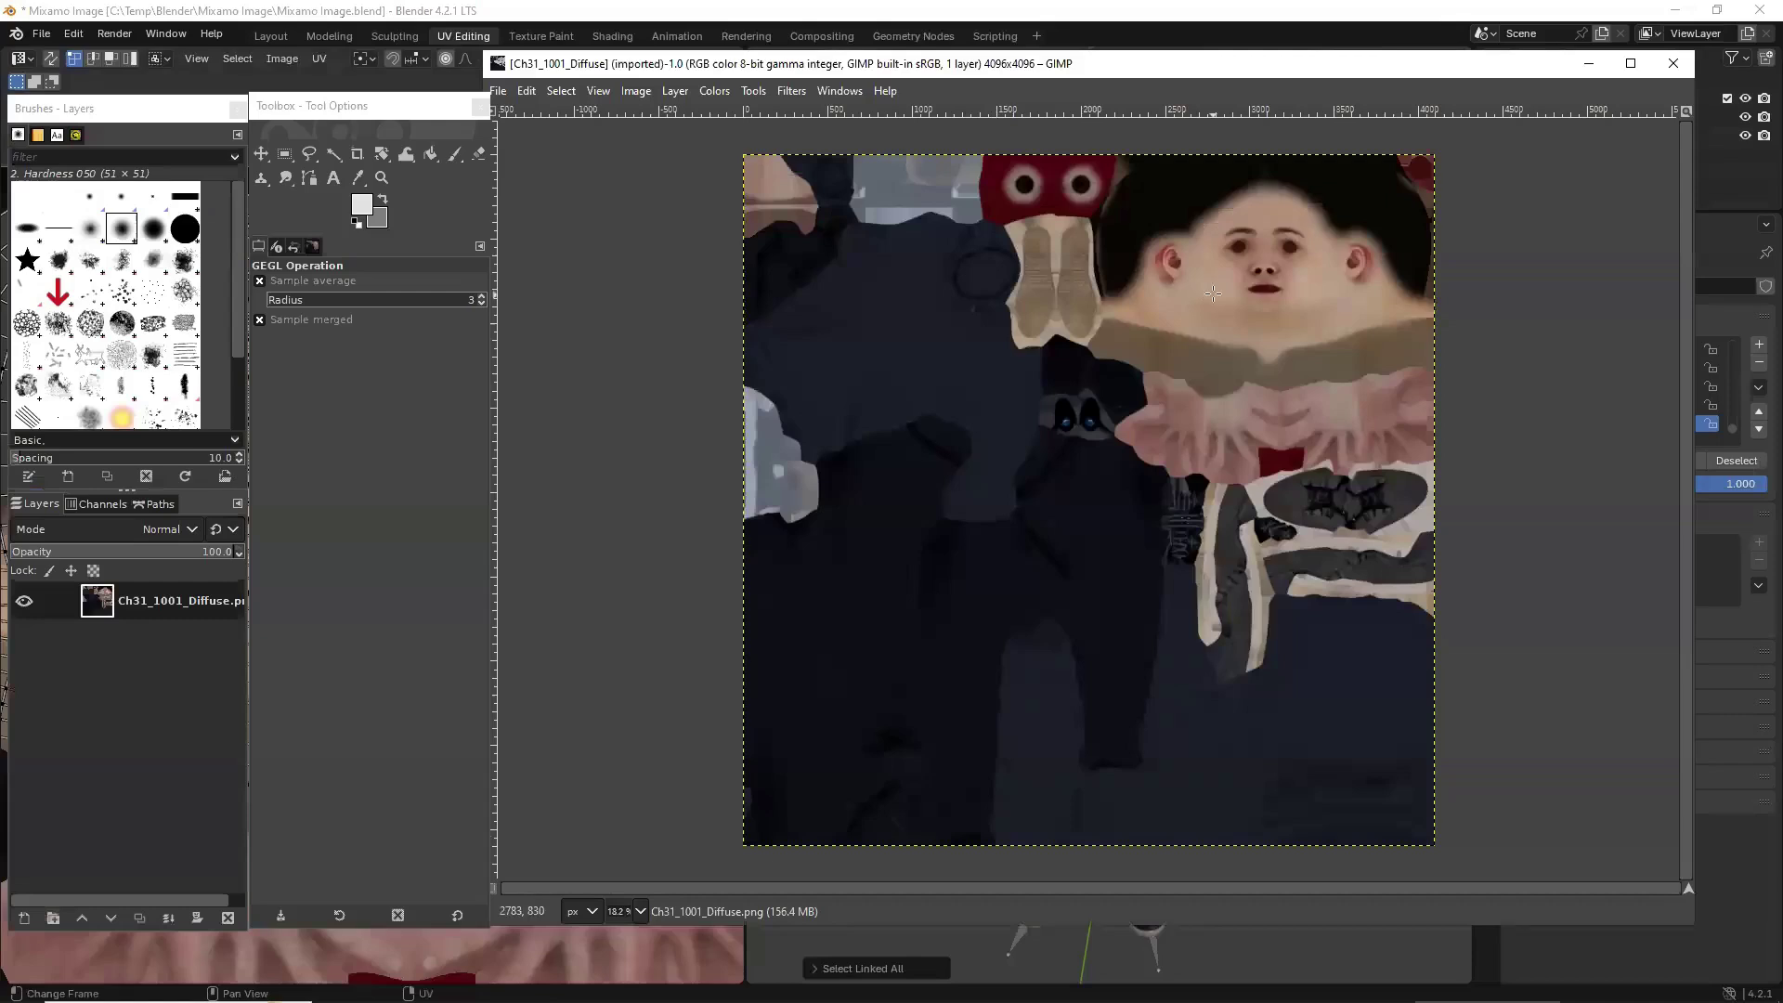
{"action": "scroll", "coordinate": [1212, 294], "scroll_direction": "up", "scroll_amount": 5, "text": "ctrl"}
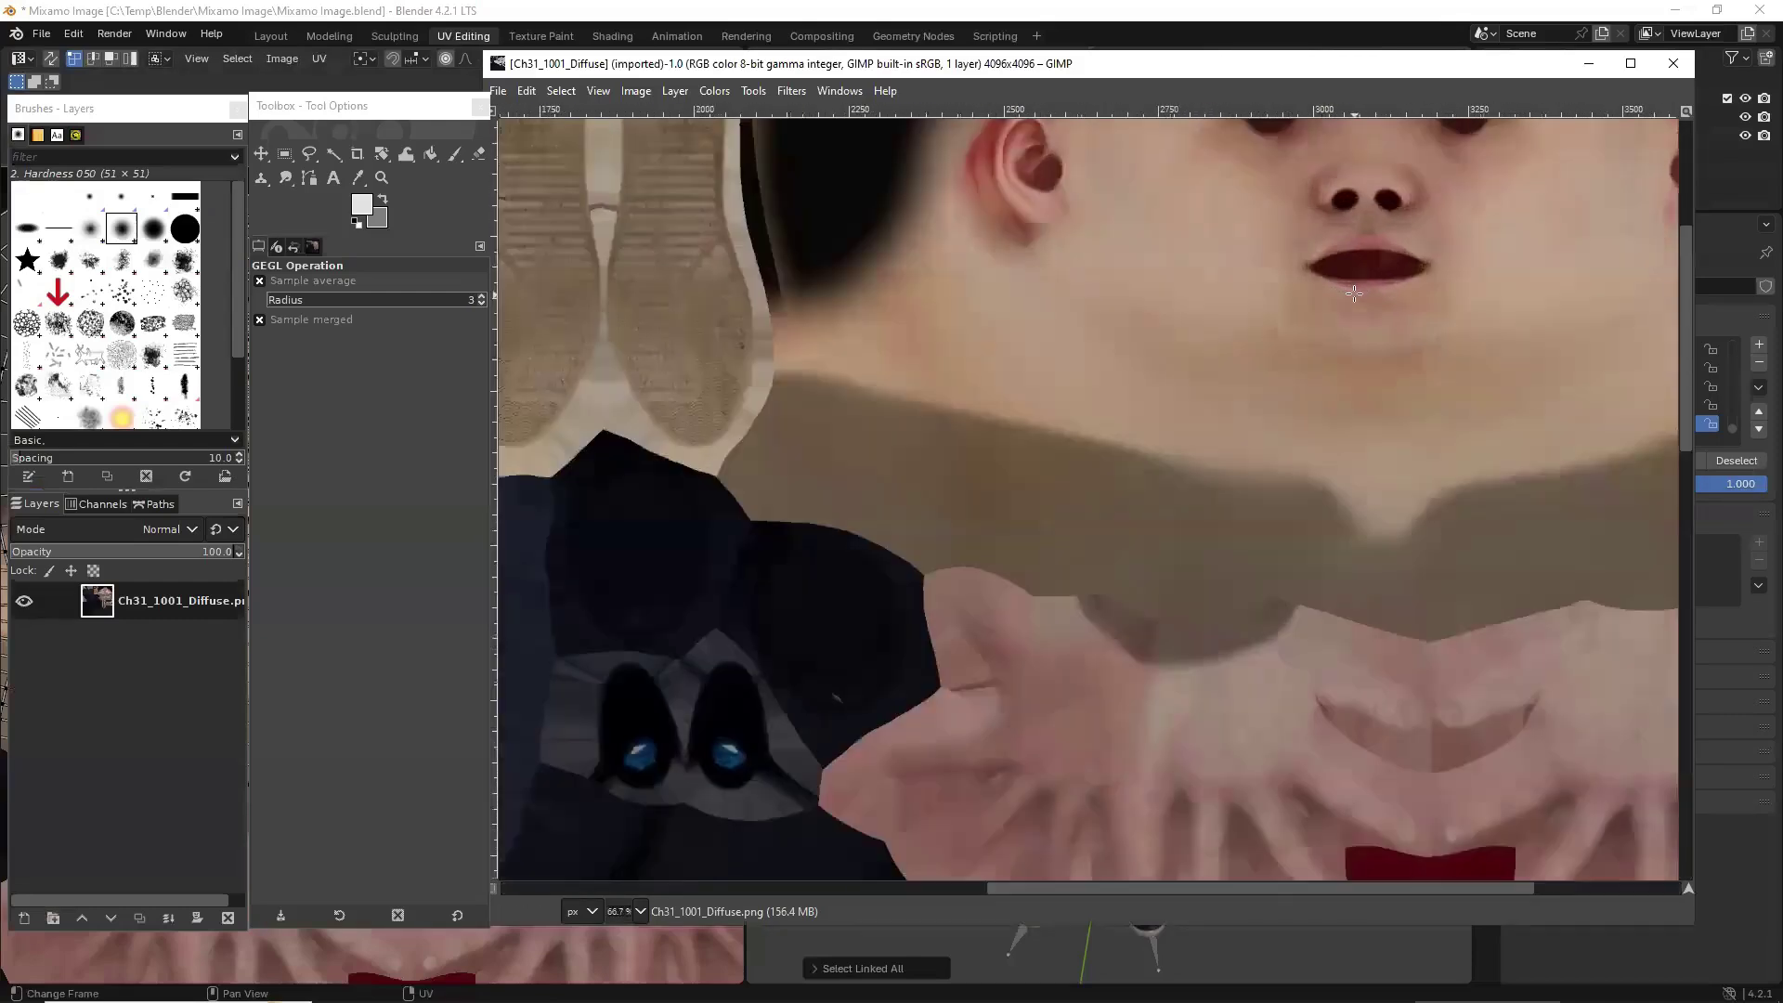
{"action": "middle_click_drag", "start_coordinate": [1354, 293], "coordinate": [1080, 636]}
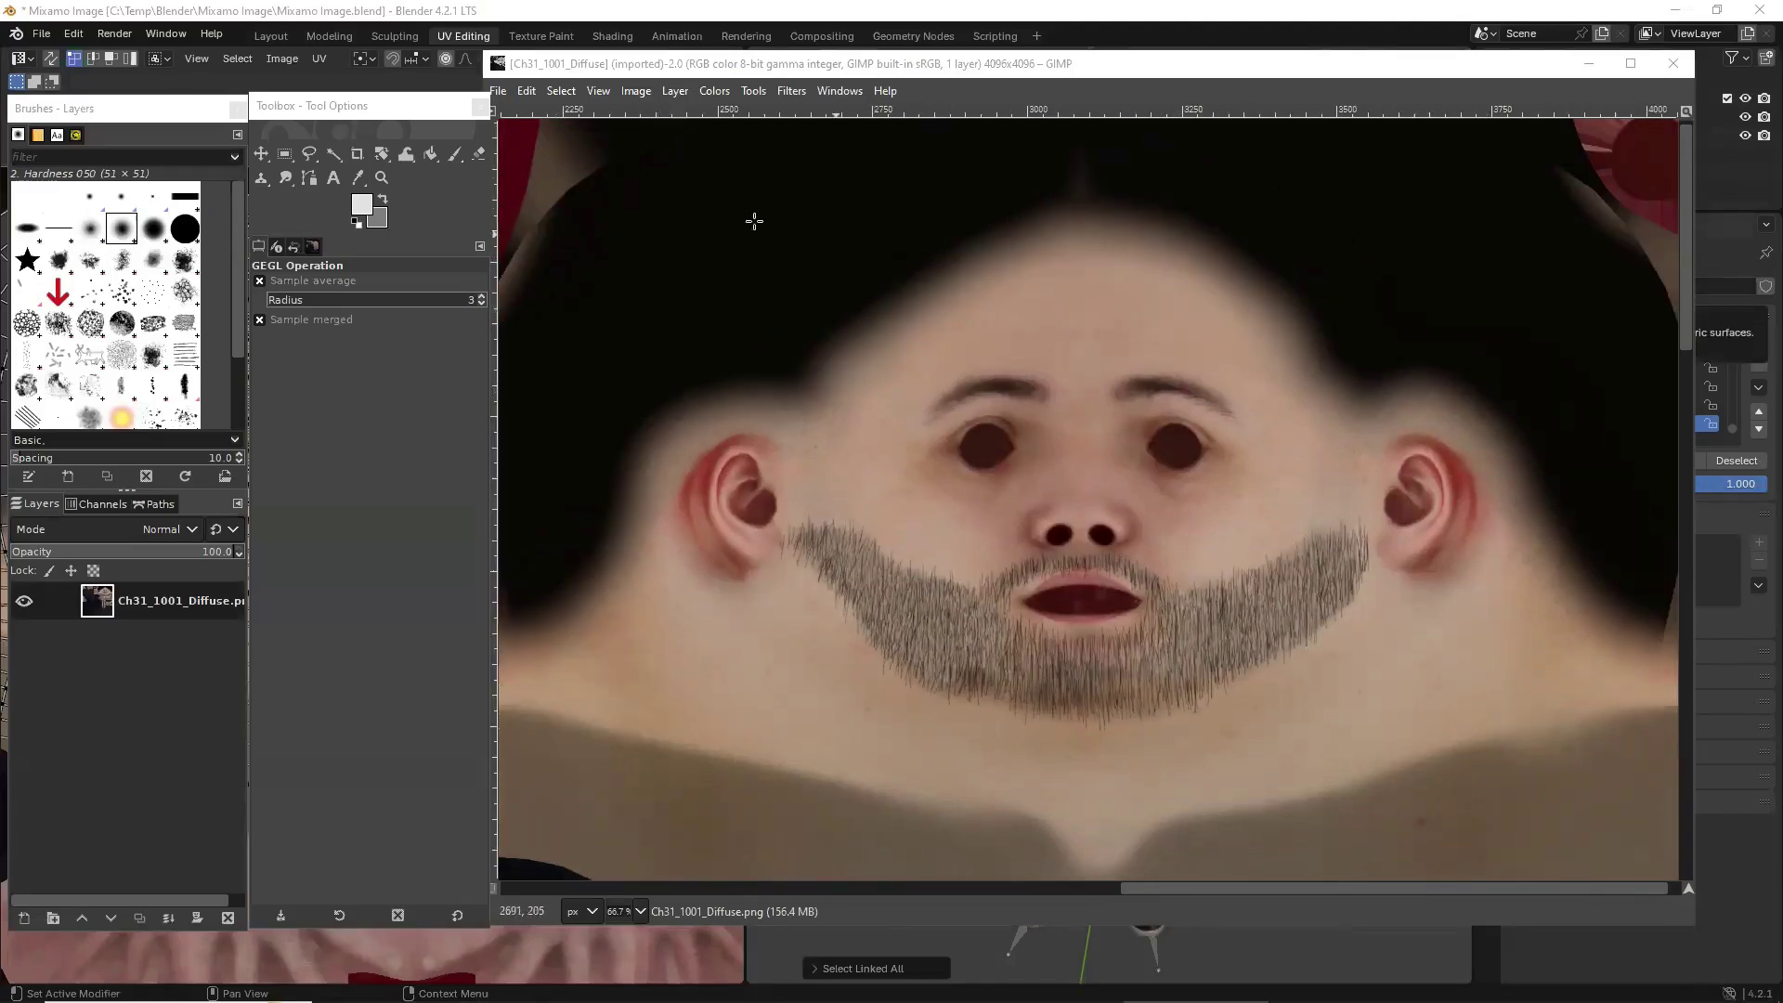
{"action": "left_click", "coordinate": [499, 91]}
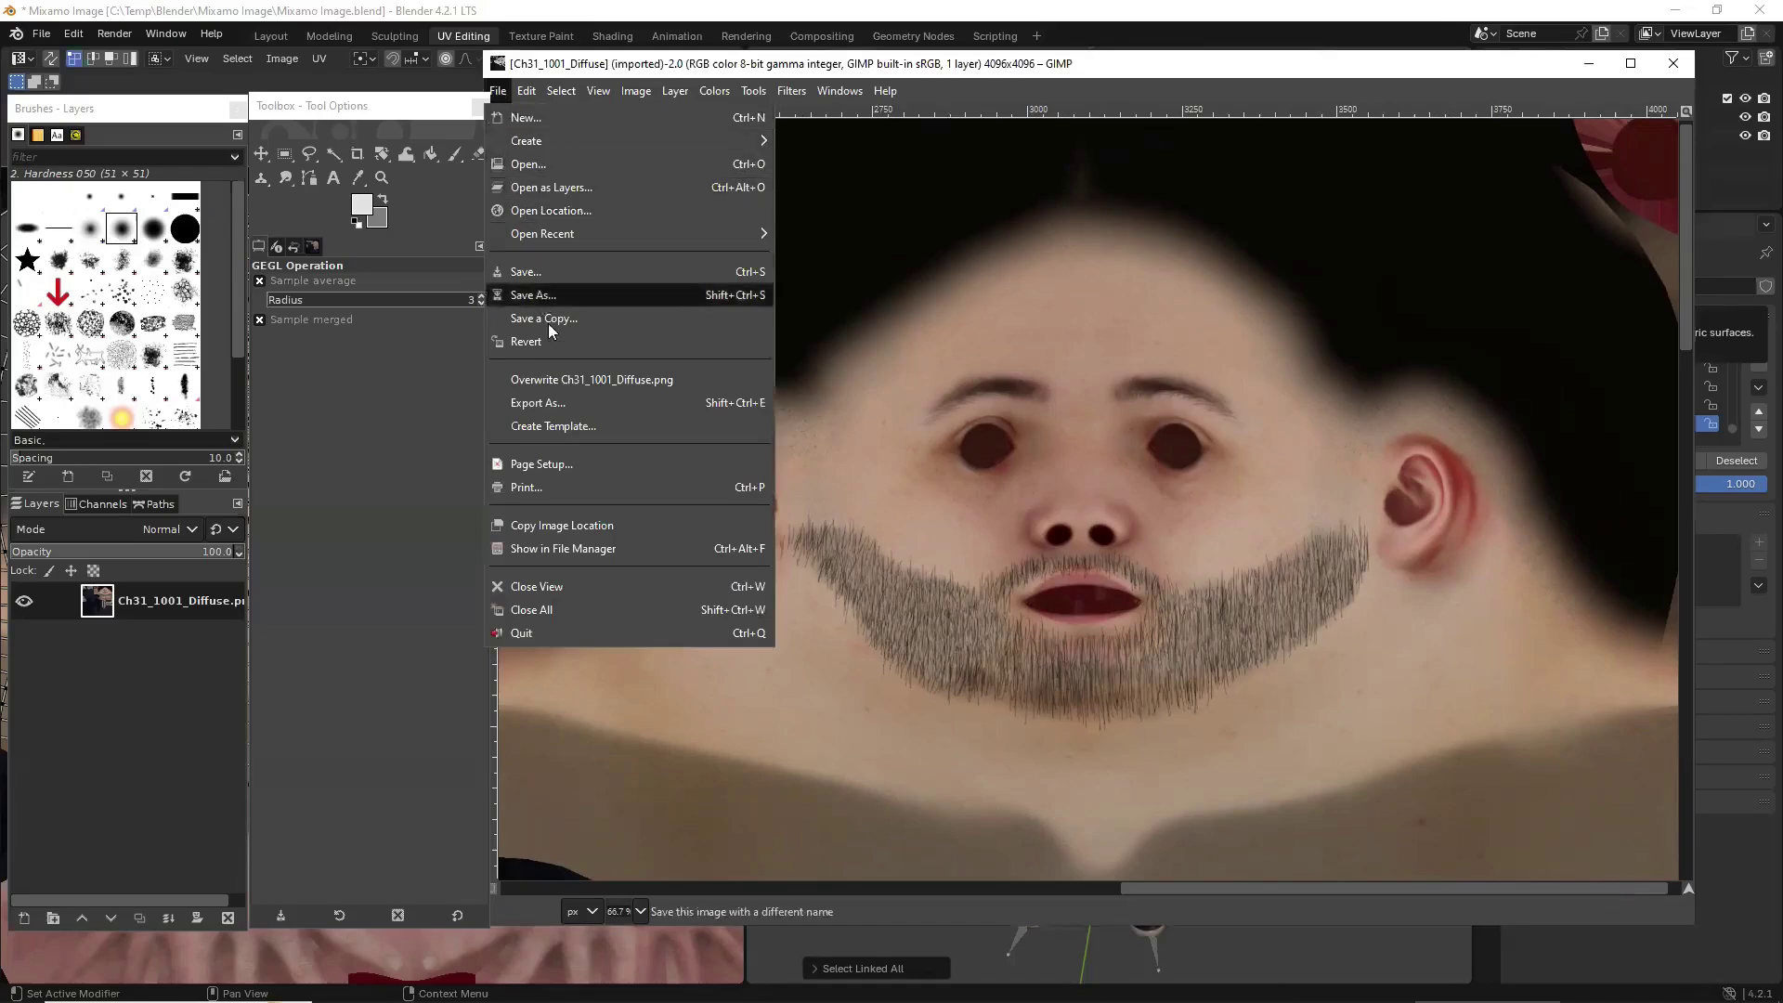
{"action": "left_click", "coordinate": [709, 378]}
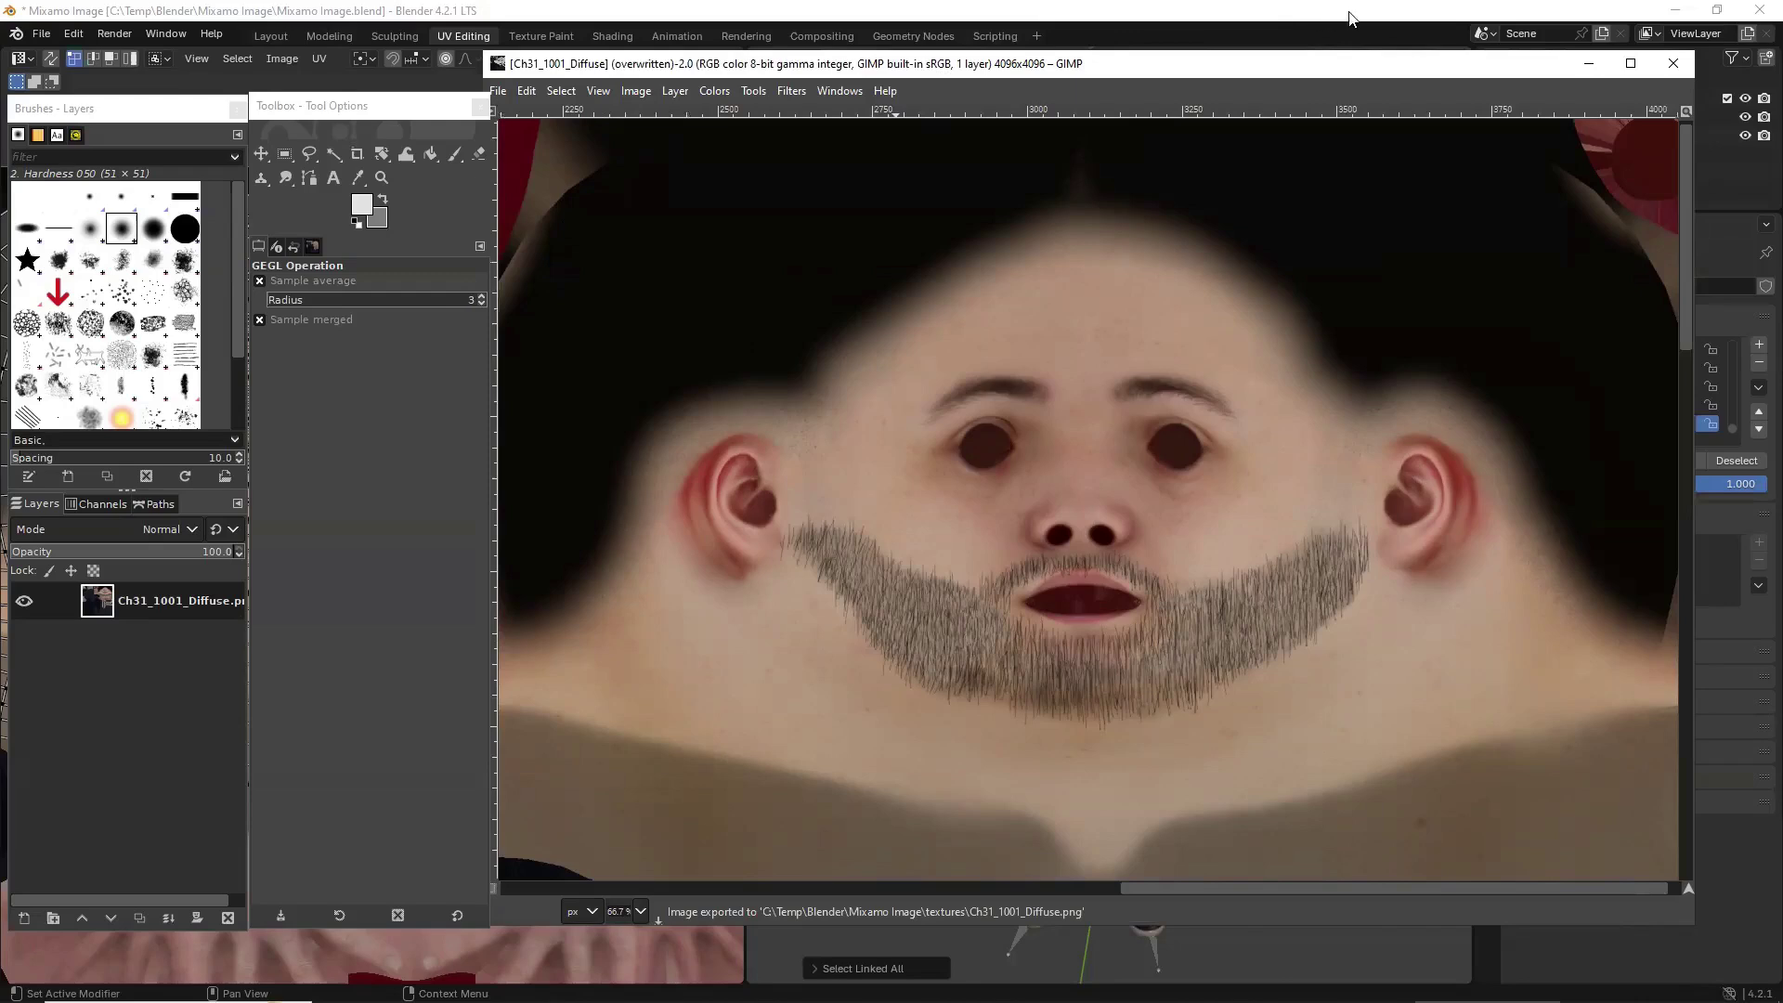
Close the image and quit GIMP, returning to Blender.
{"action": "left_click", "coordinate": [1675, 63]}
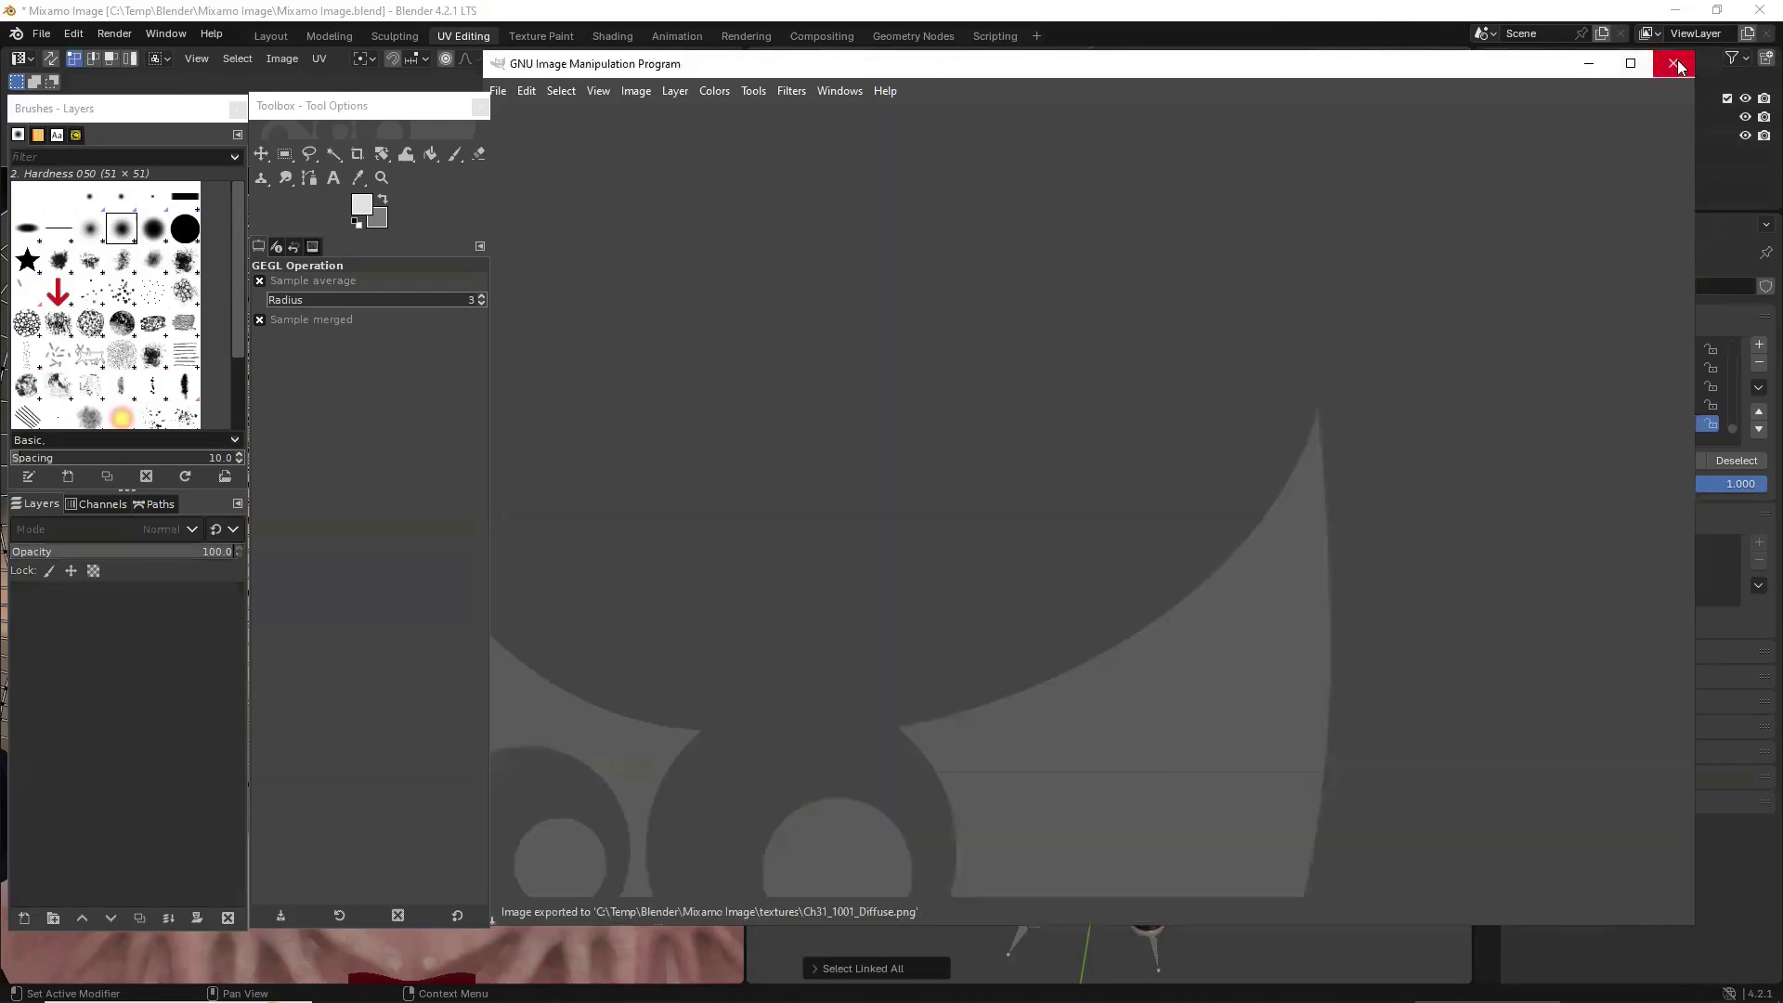
{"action": "left_click", "coordinate": [1675, 63]}
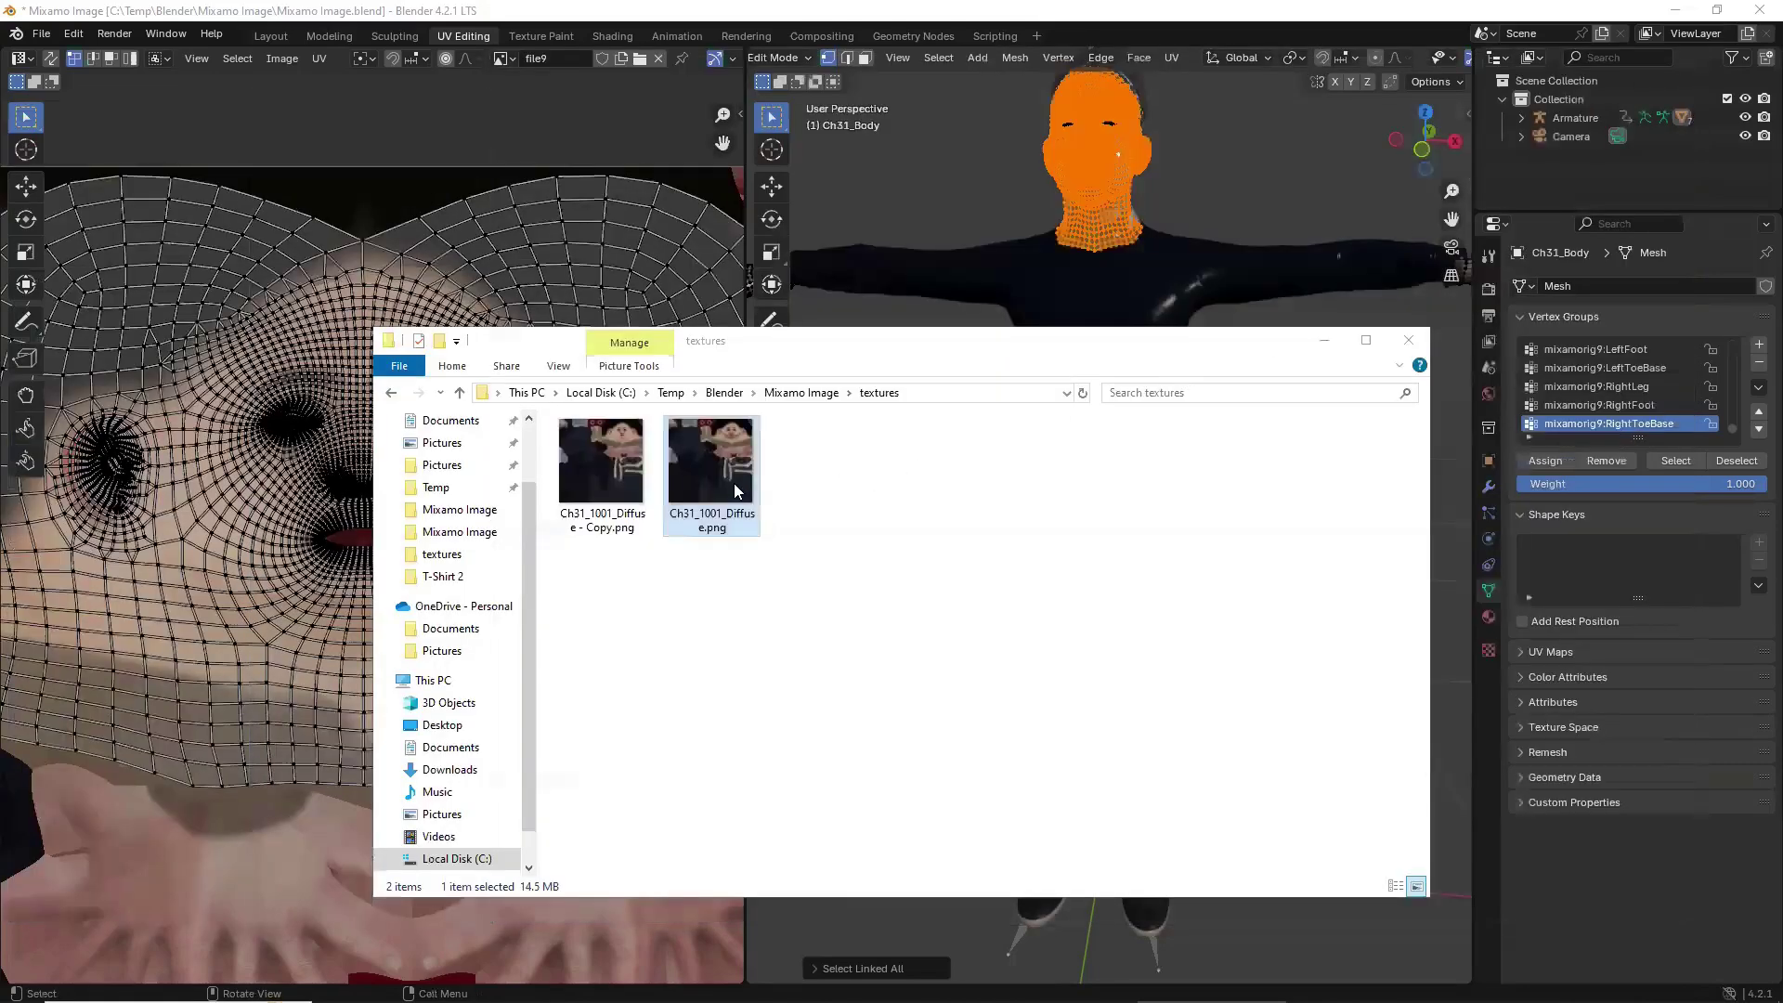
{"action": "left_click", "coordinate": [947, 16]}
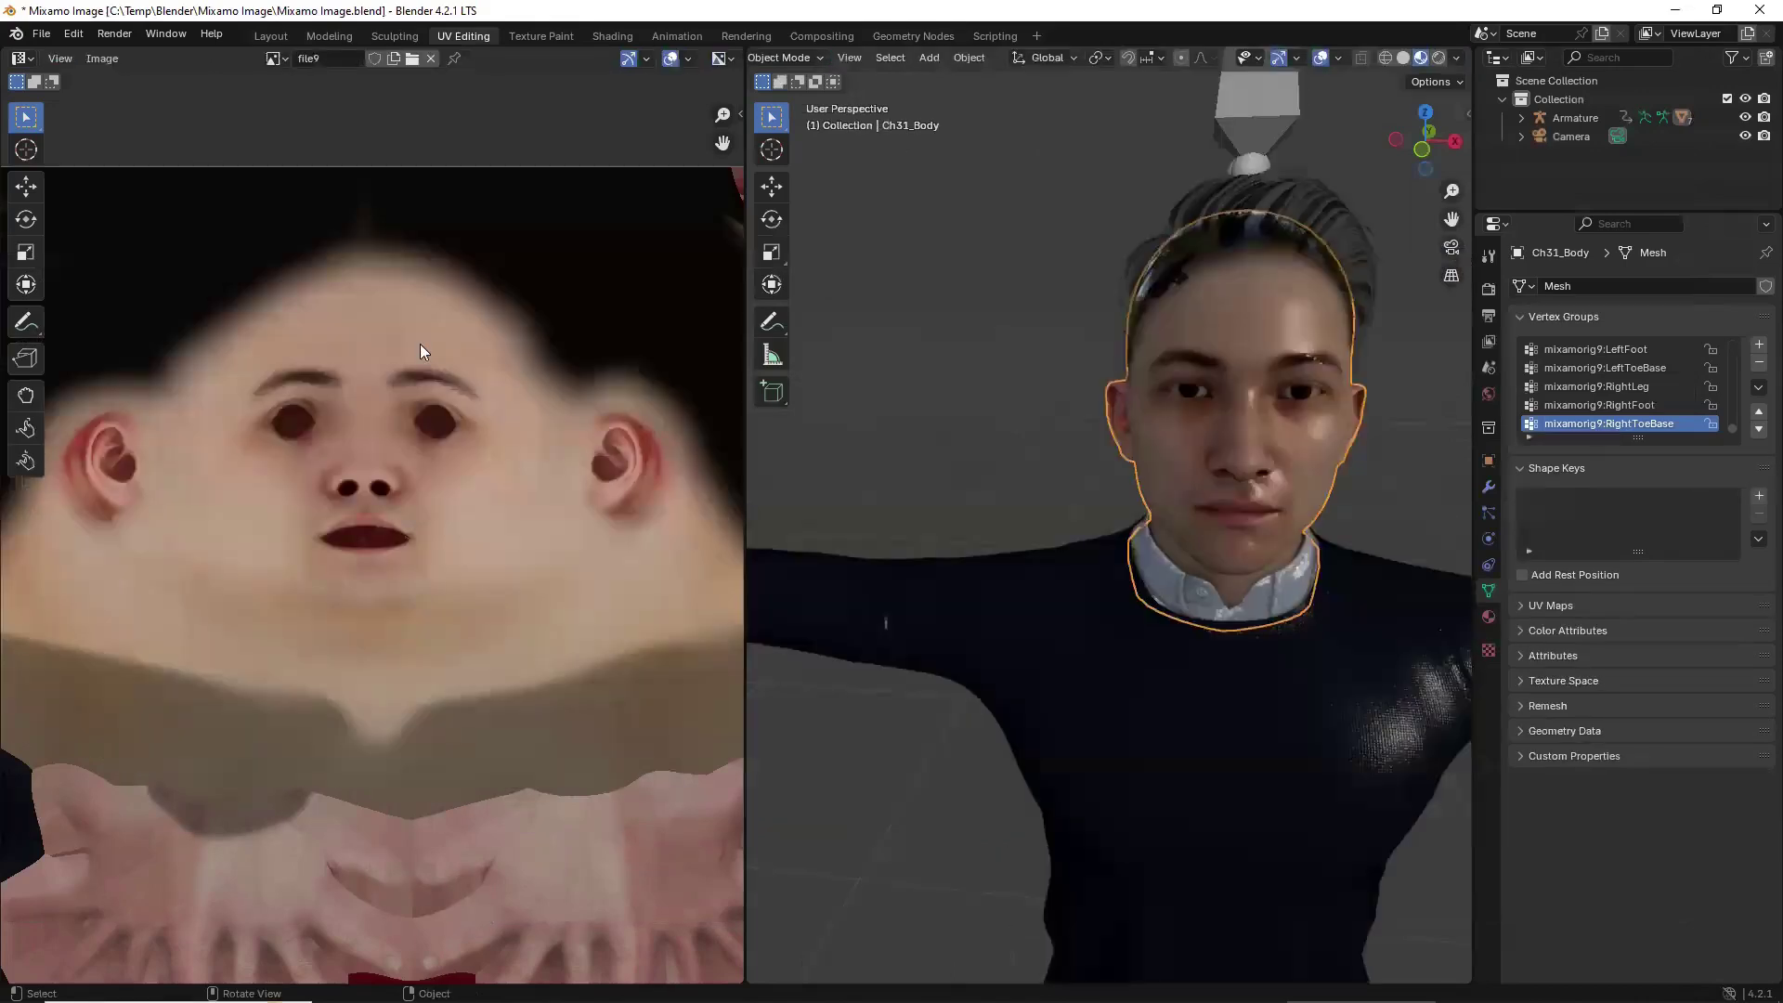
Reload the face texture from disk, undo, and reload it again, leaving the model magenta.
{"action": "left_click", "coordinate": [102, 59]}
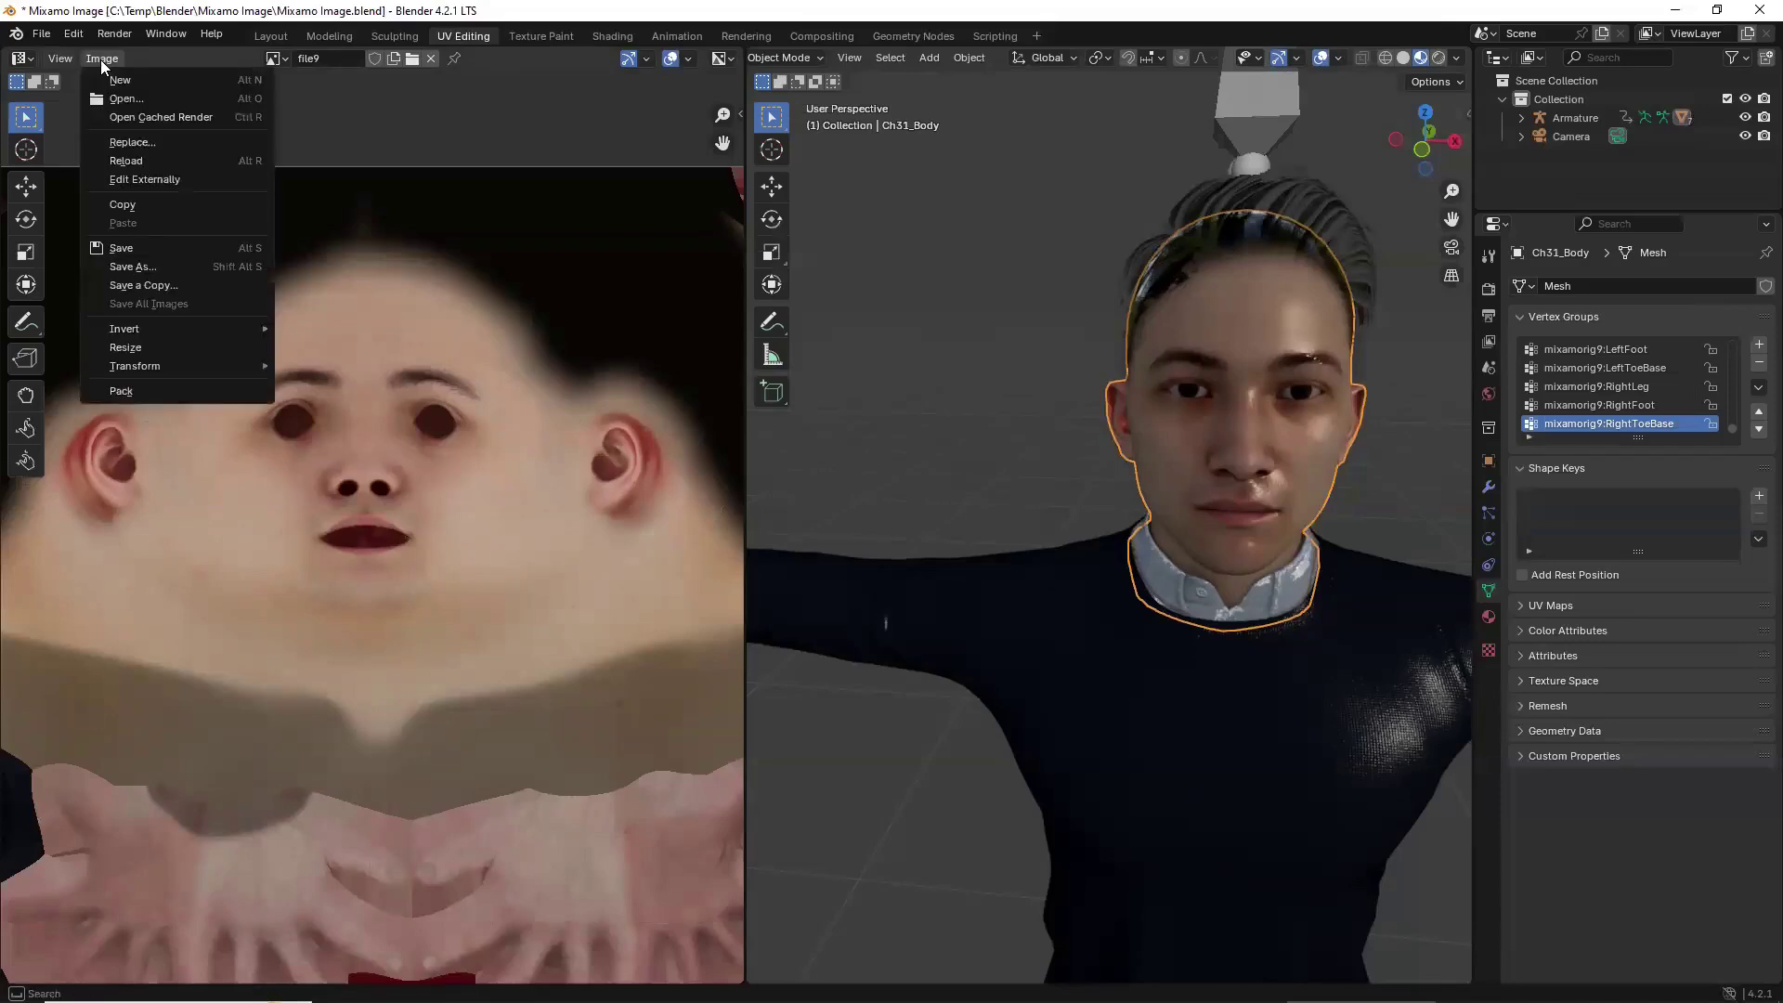
{"action": "left_click", "coordinate": [163, 163]}
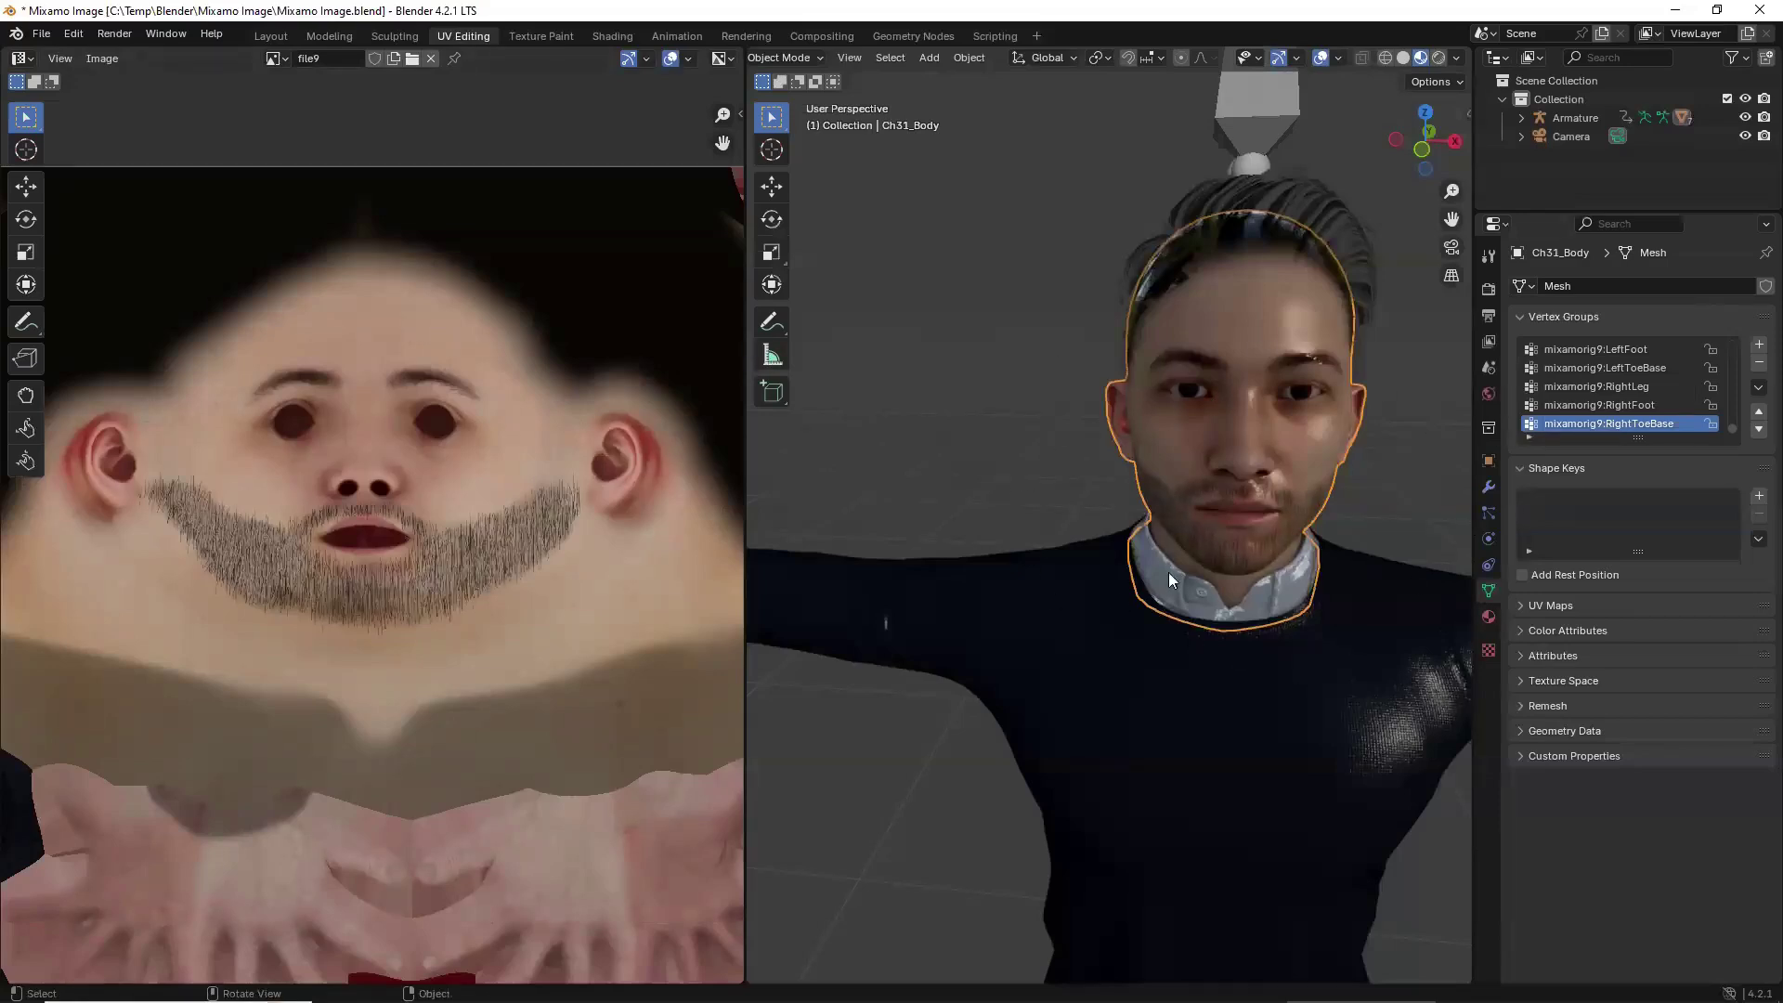
{"action": "key", "text": "ctrl+z"}
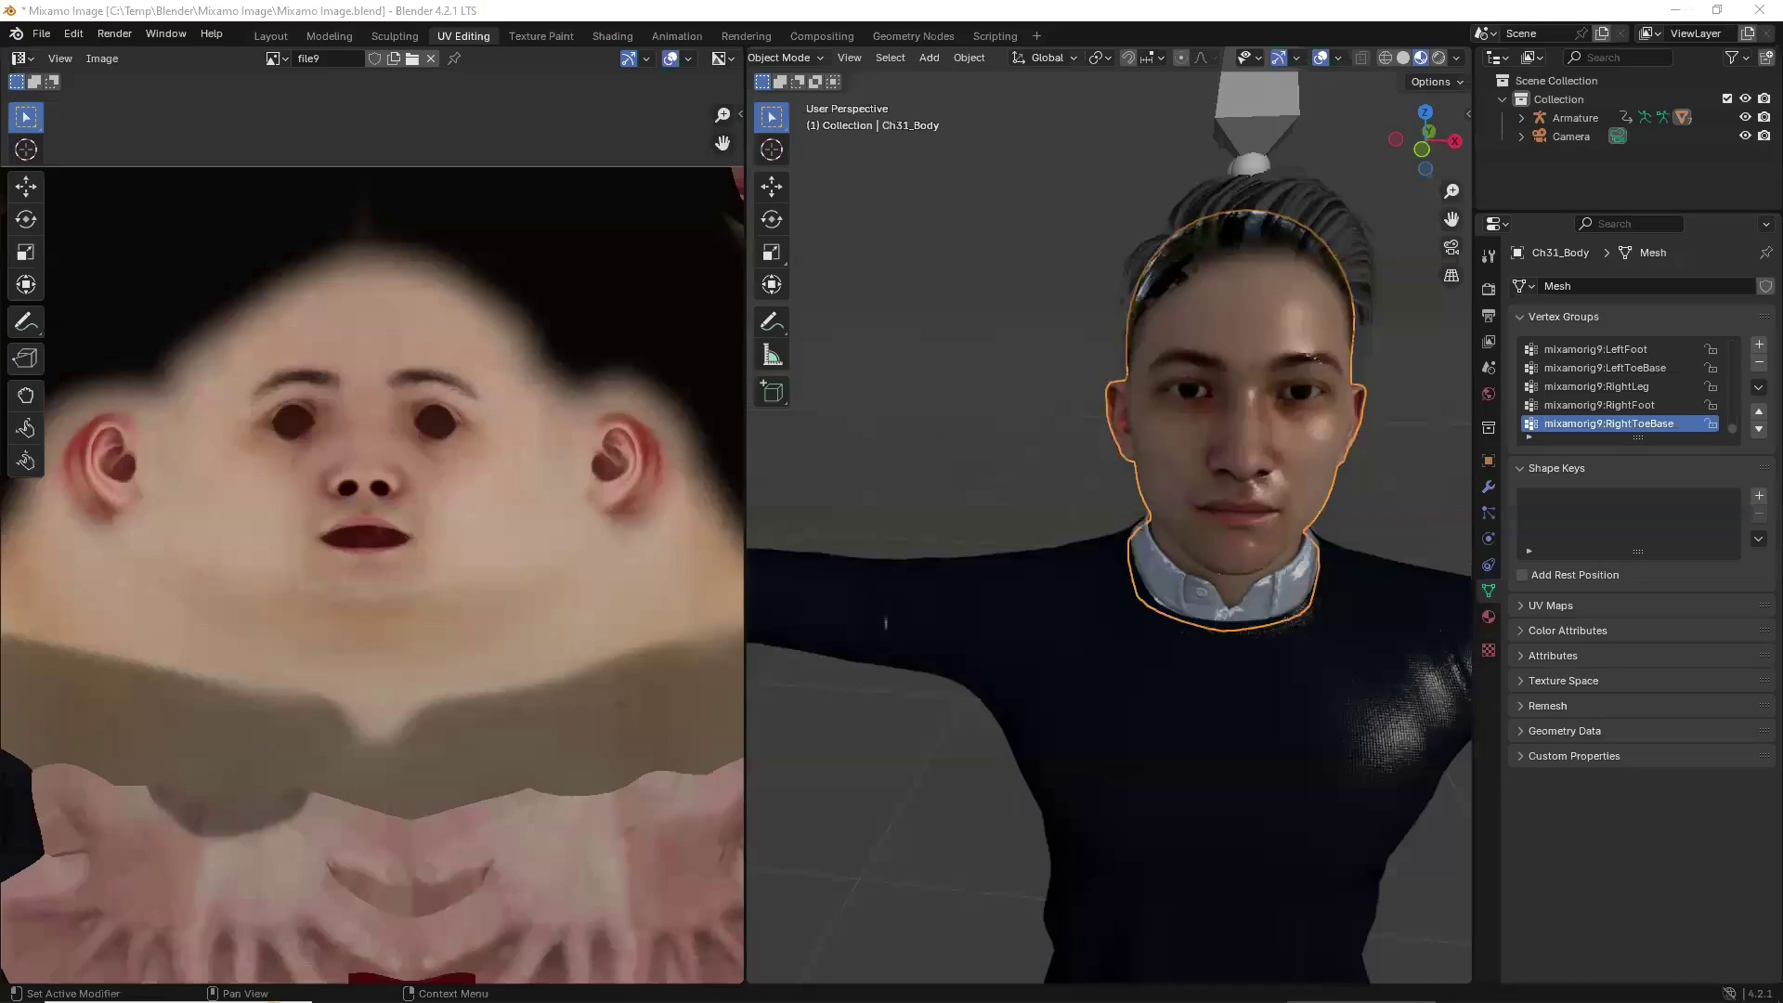
{"action": "left_click", "coordinate": [102, 62]}
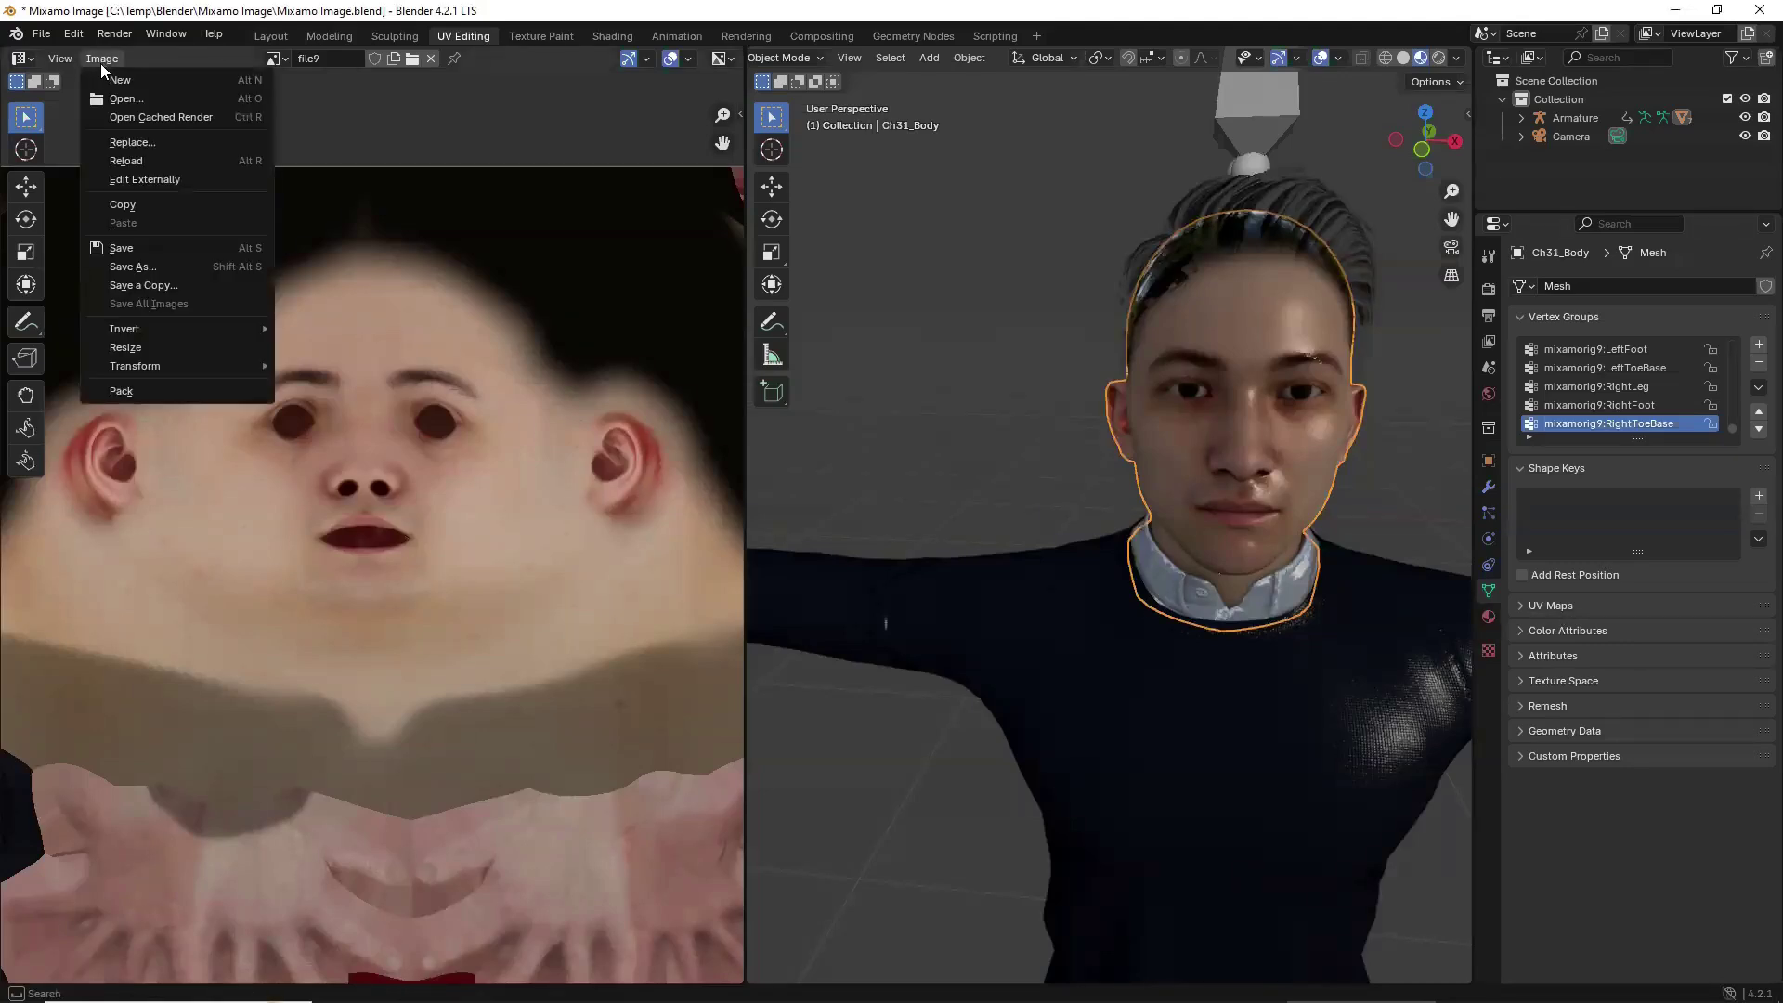
{"action": "left_click", "coordinate": [117, 161]}
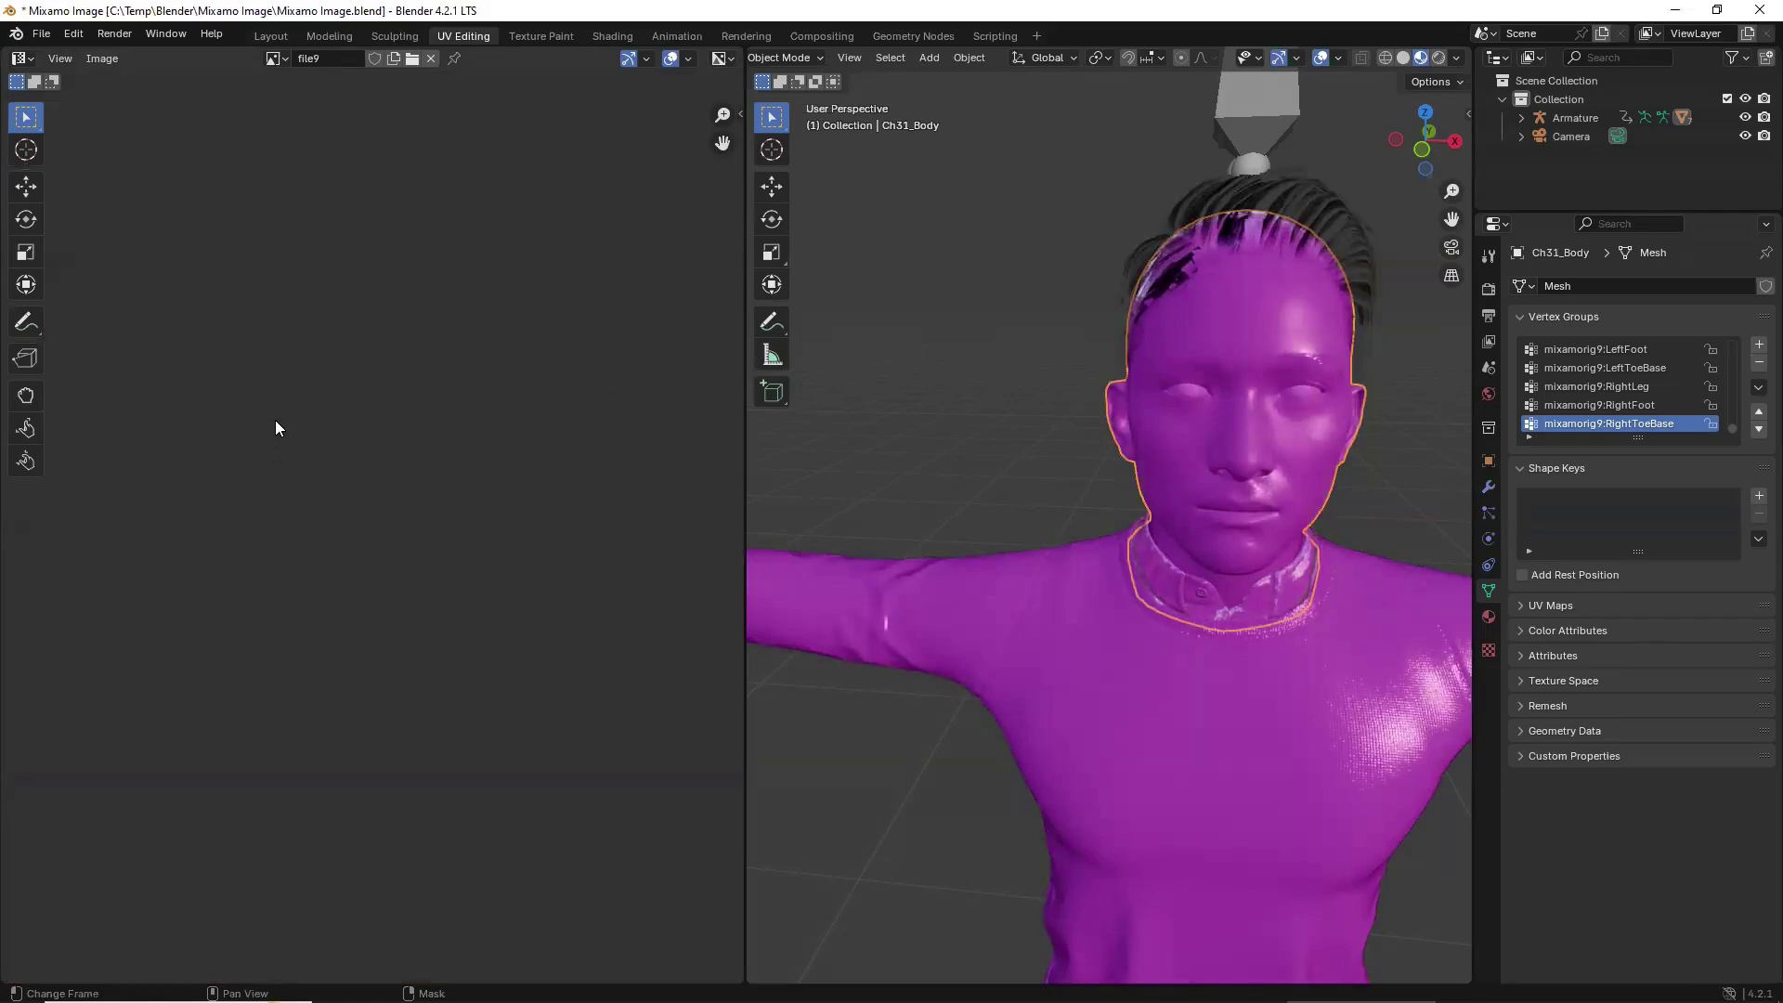
Replace the face image with the bearded Ch31_1001_Diffuse2.png and pack it into the .blend file.
{"action": "left_click", "coordinate": [101, 59]}
{"action": "left_click", "coordinate": [108, 65]}
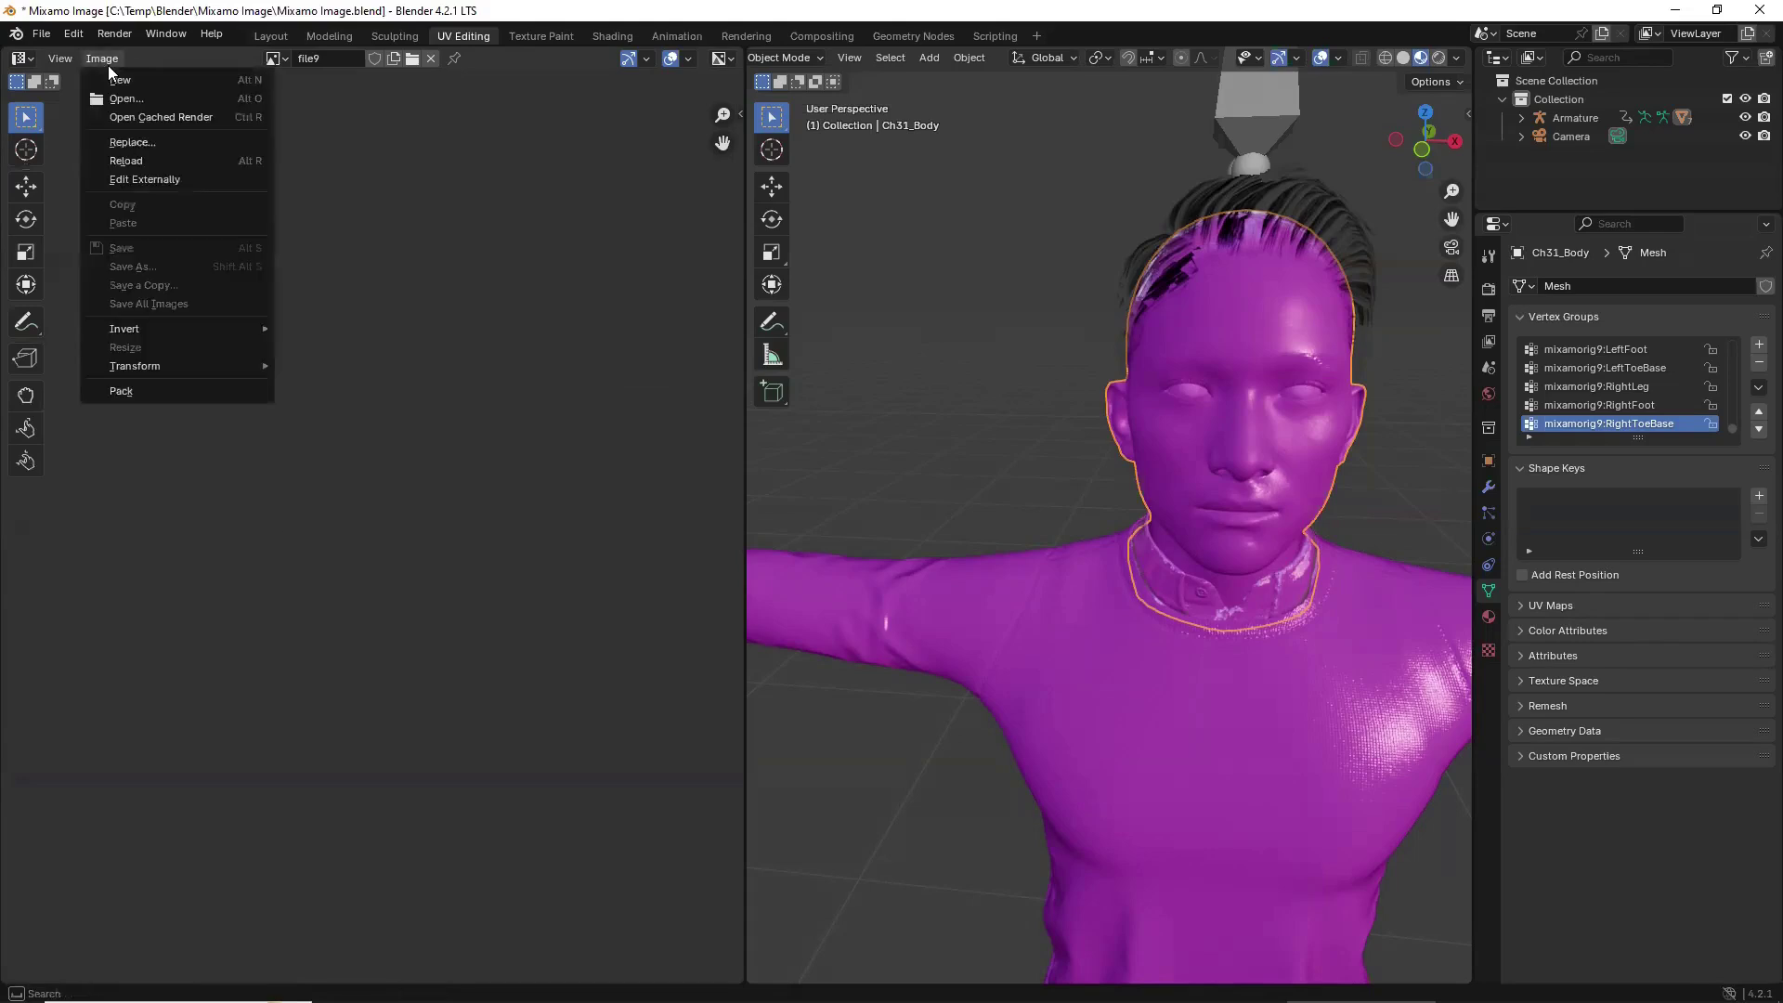
{"action": "left_click", "coordinate": [118, 143]}
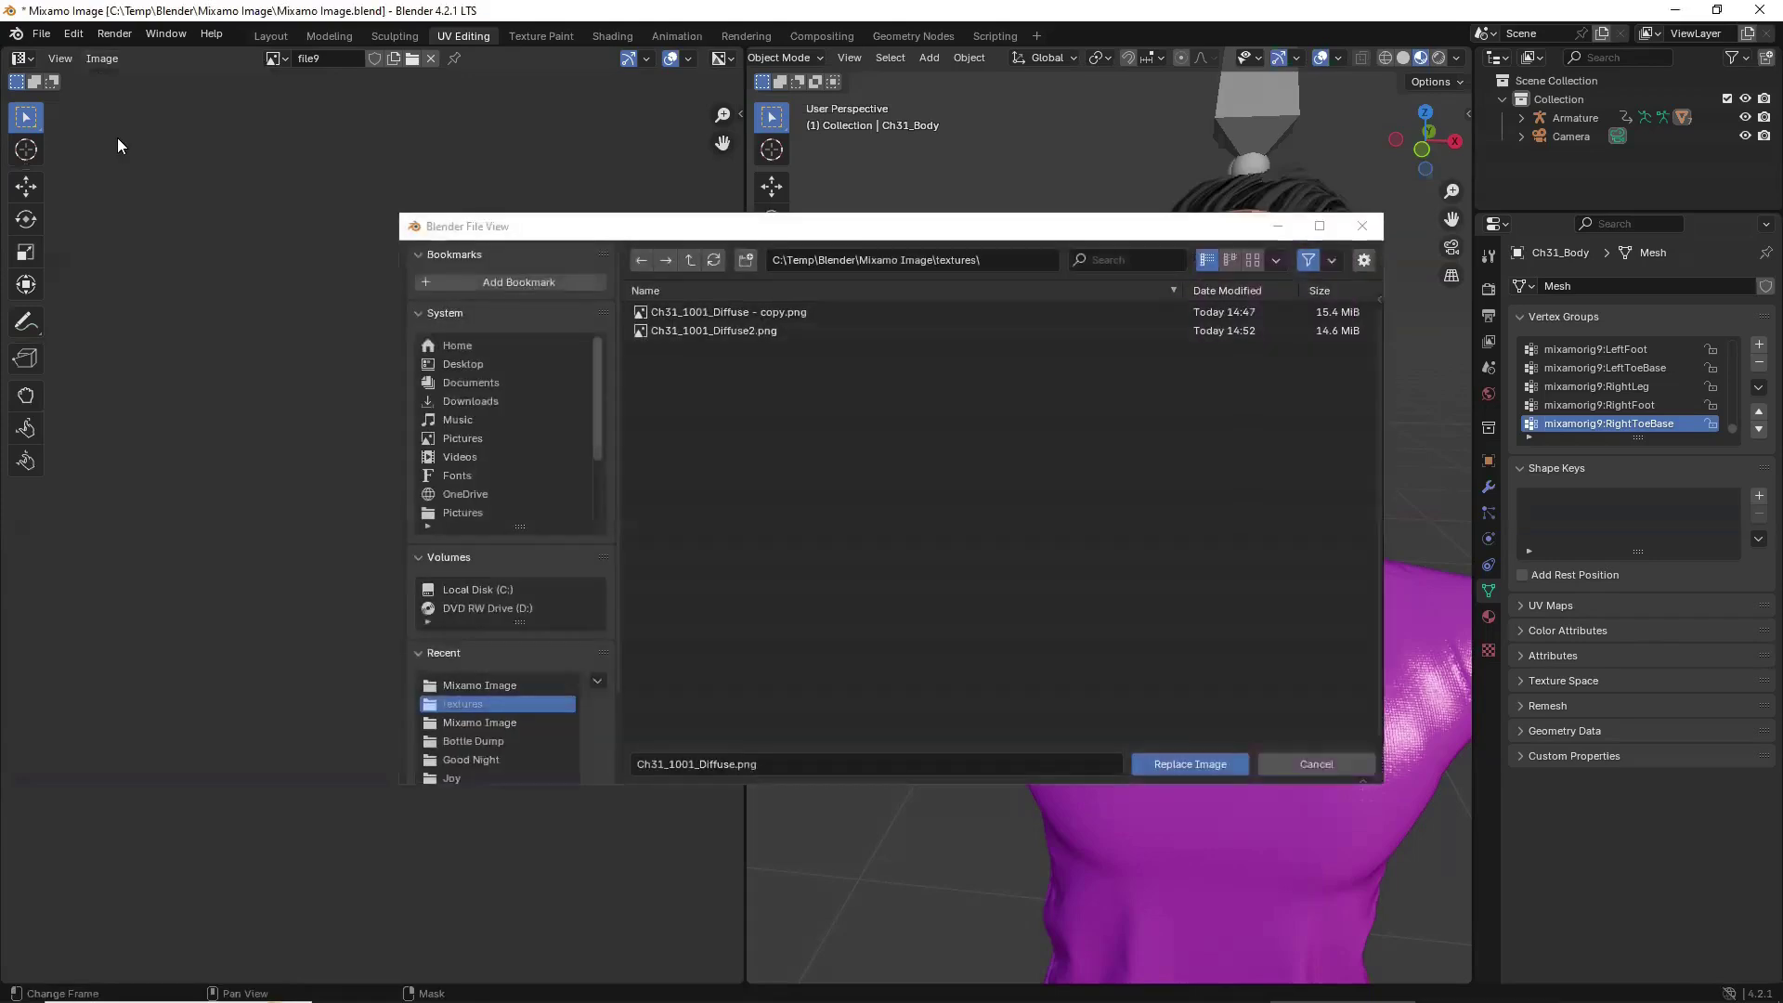
{"action": "left_click", "coordinate": [707, 329]}
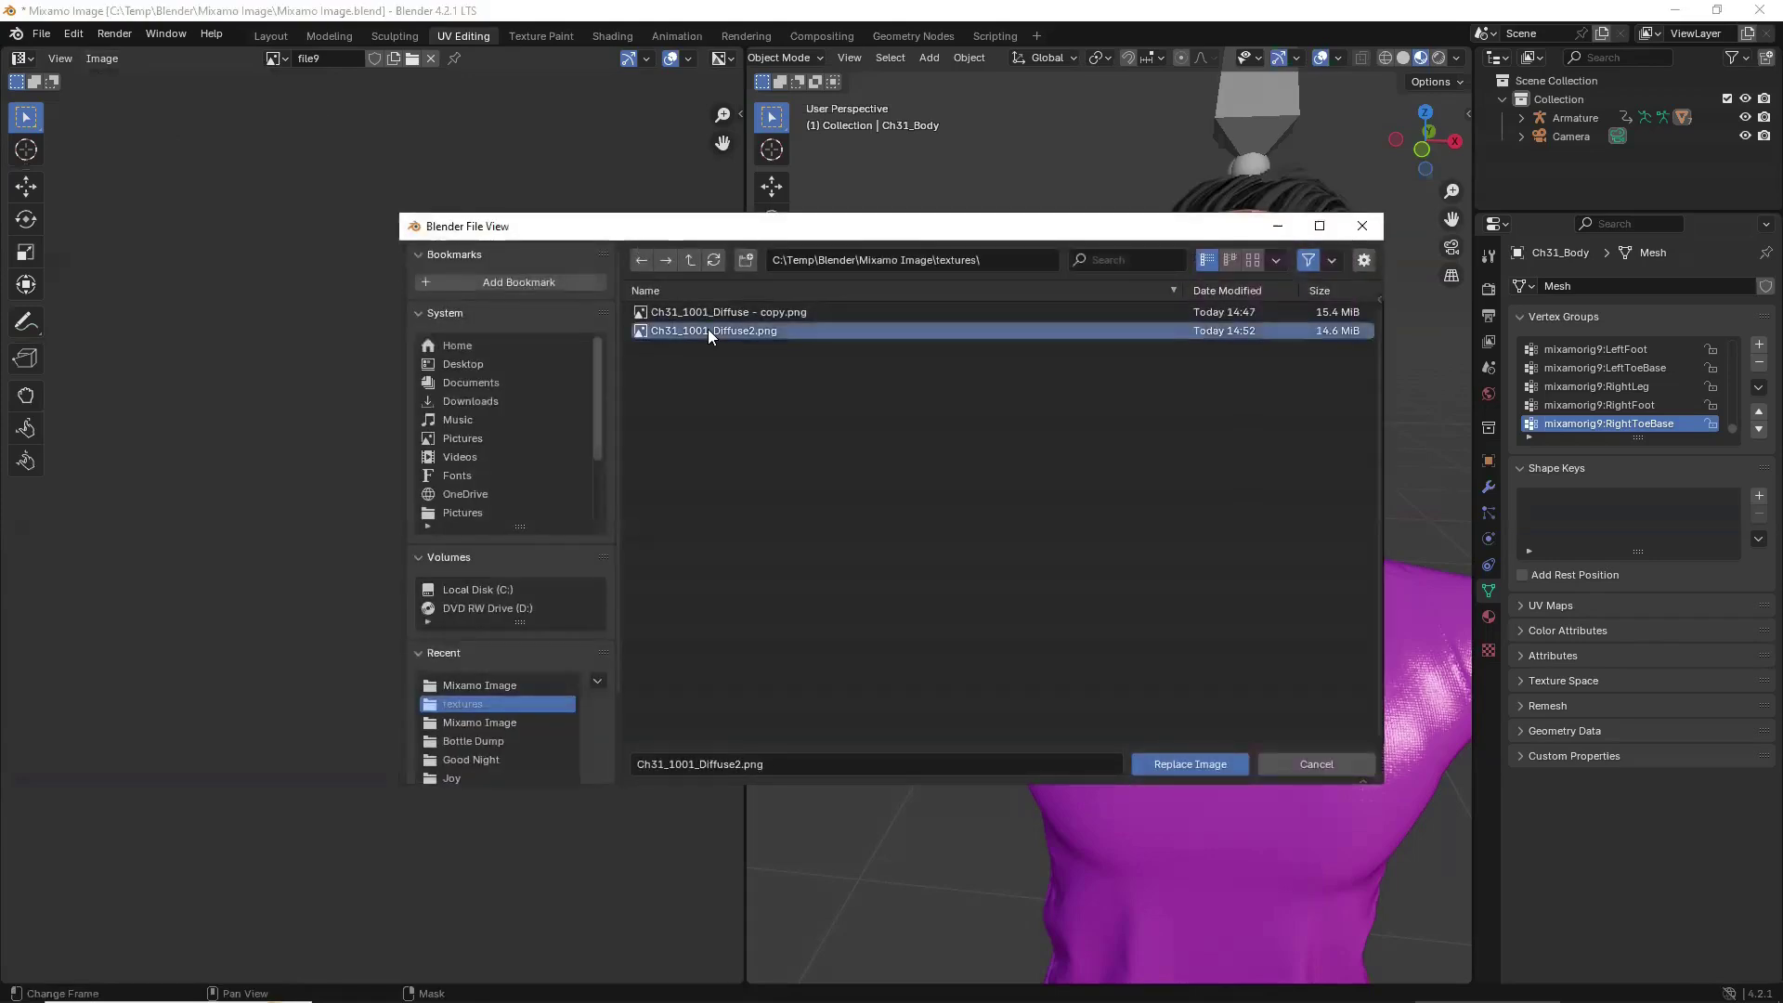
{"action": "left_click", "coordinate": [1209, 766]}
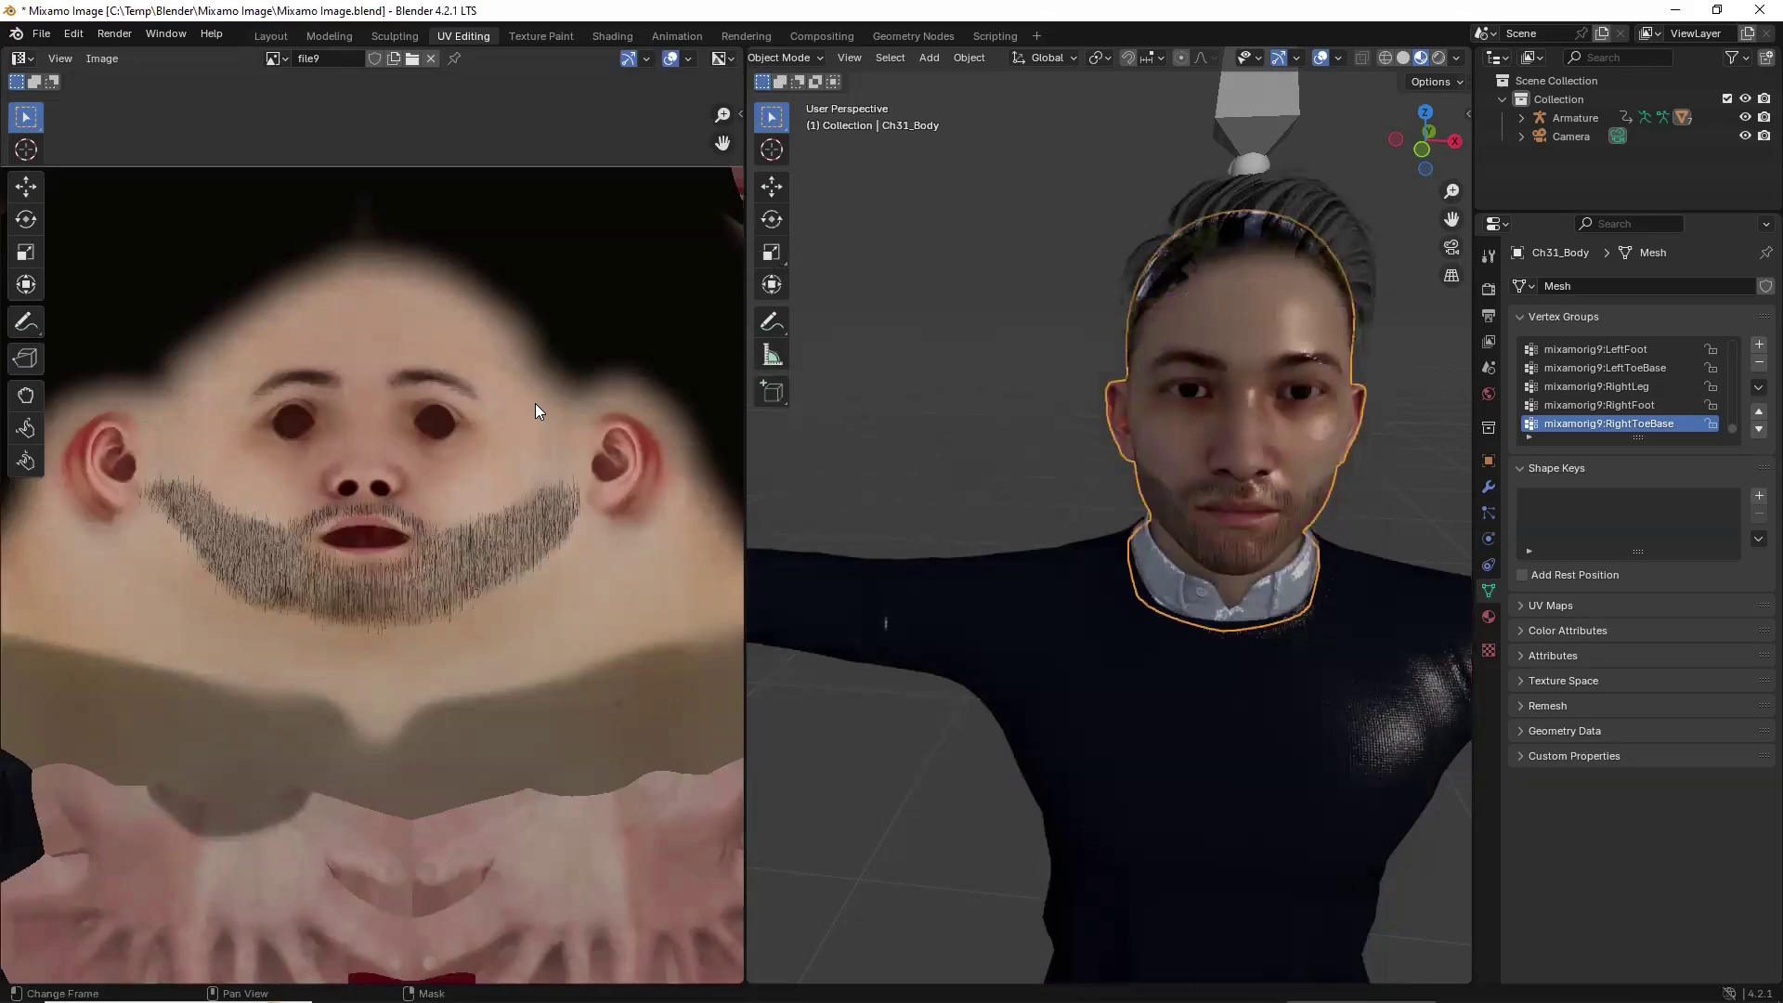
{"action": "left_click", "coordinate": [102, 60]}
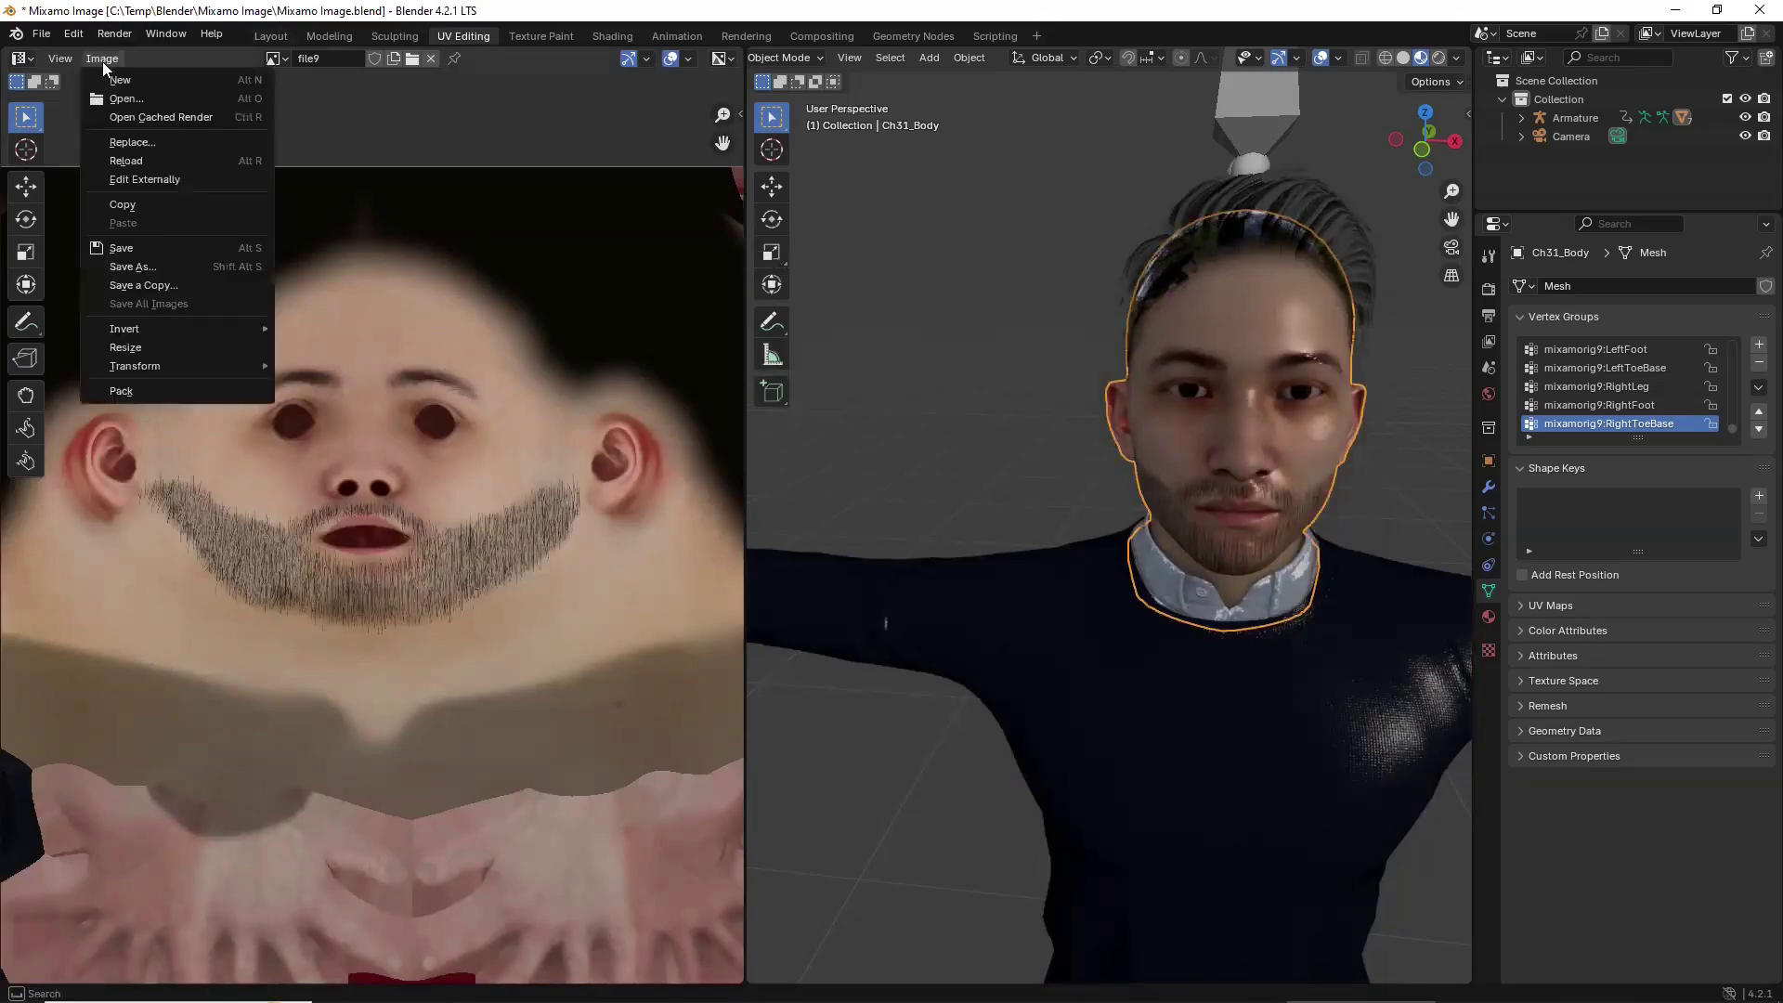
{"action": "left_click", "coordinate": [145, 388]}
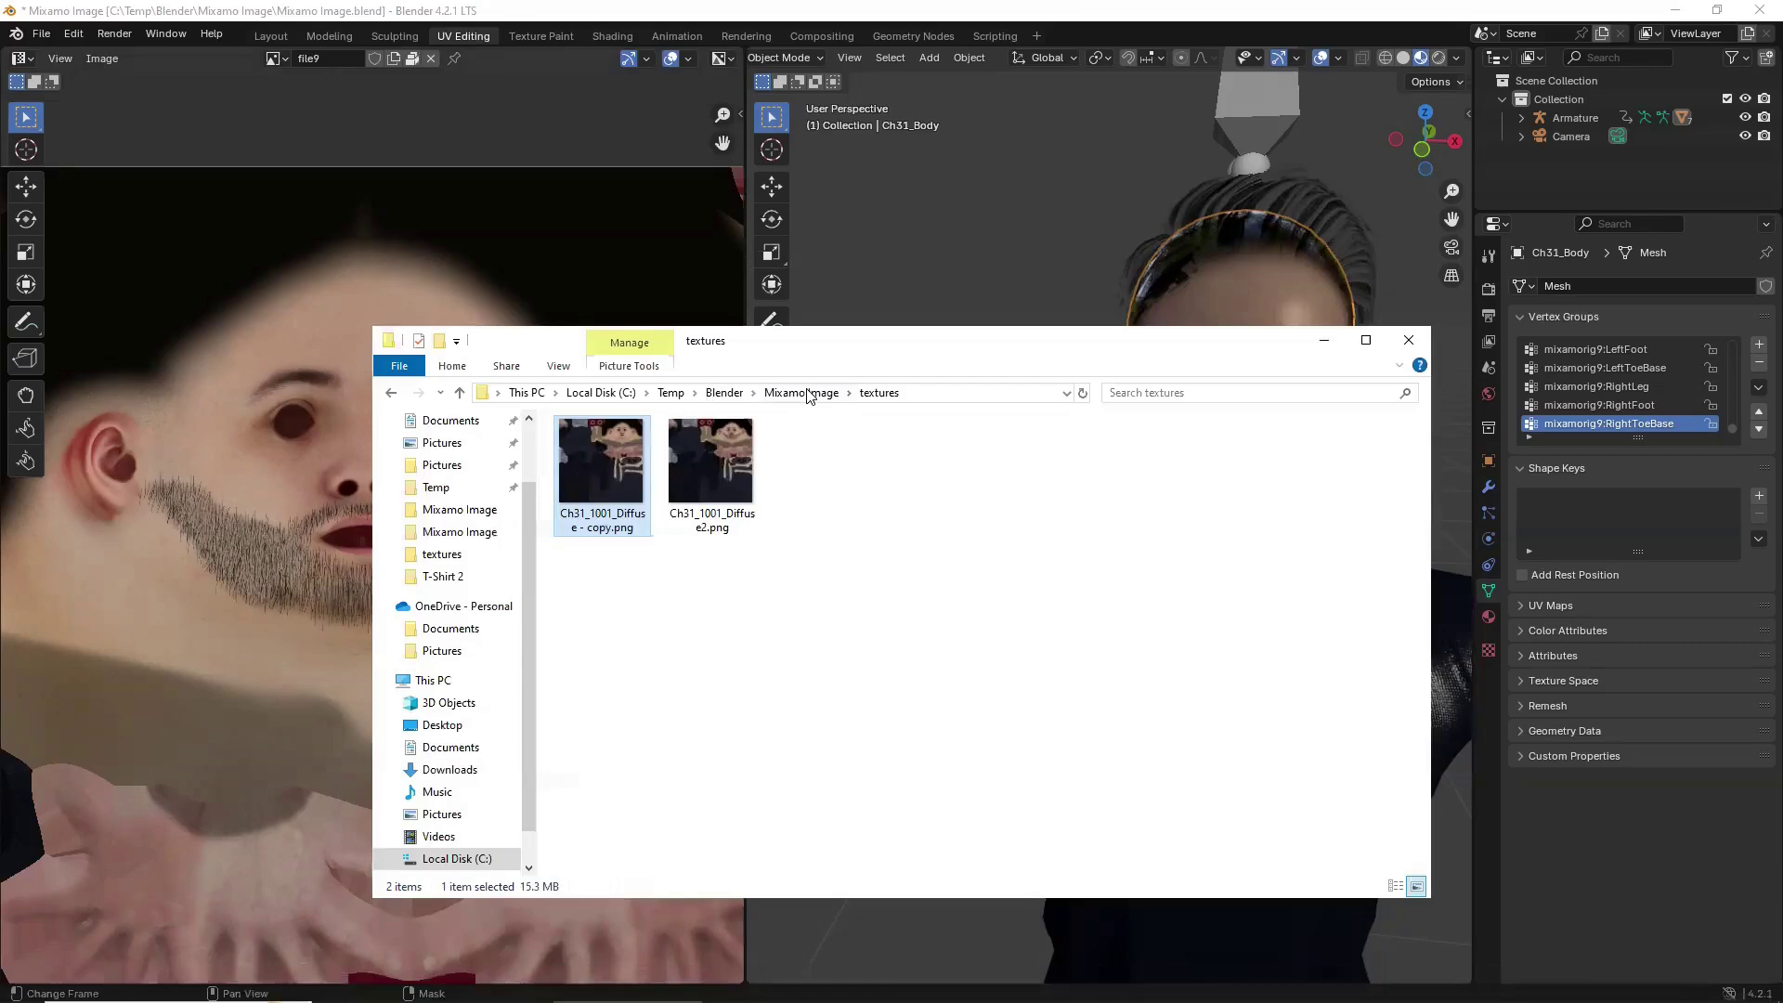
Delete the textures folder from Mixamo Image, then save the Mixamo Image.blend project.
{"action": "left_click", "coordinate": [802, 393]}
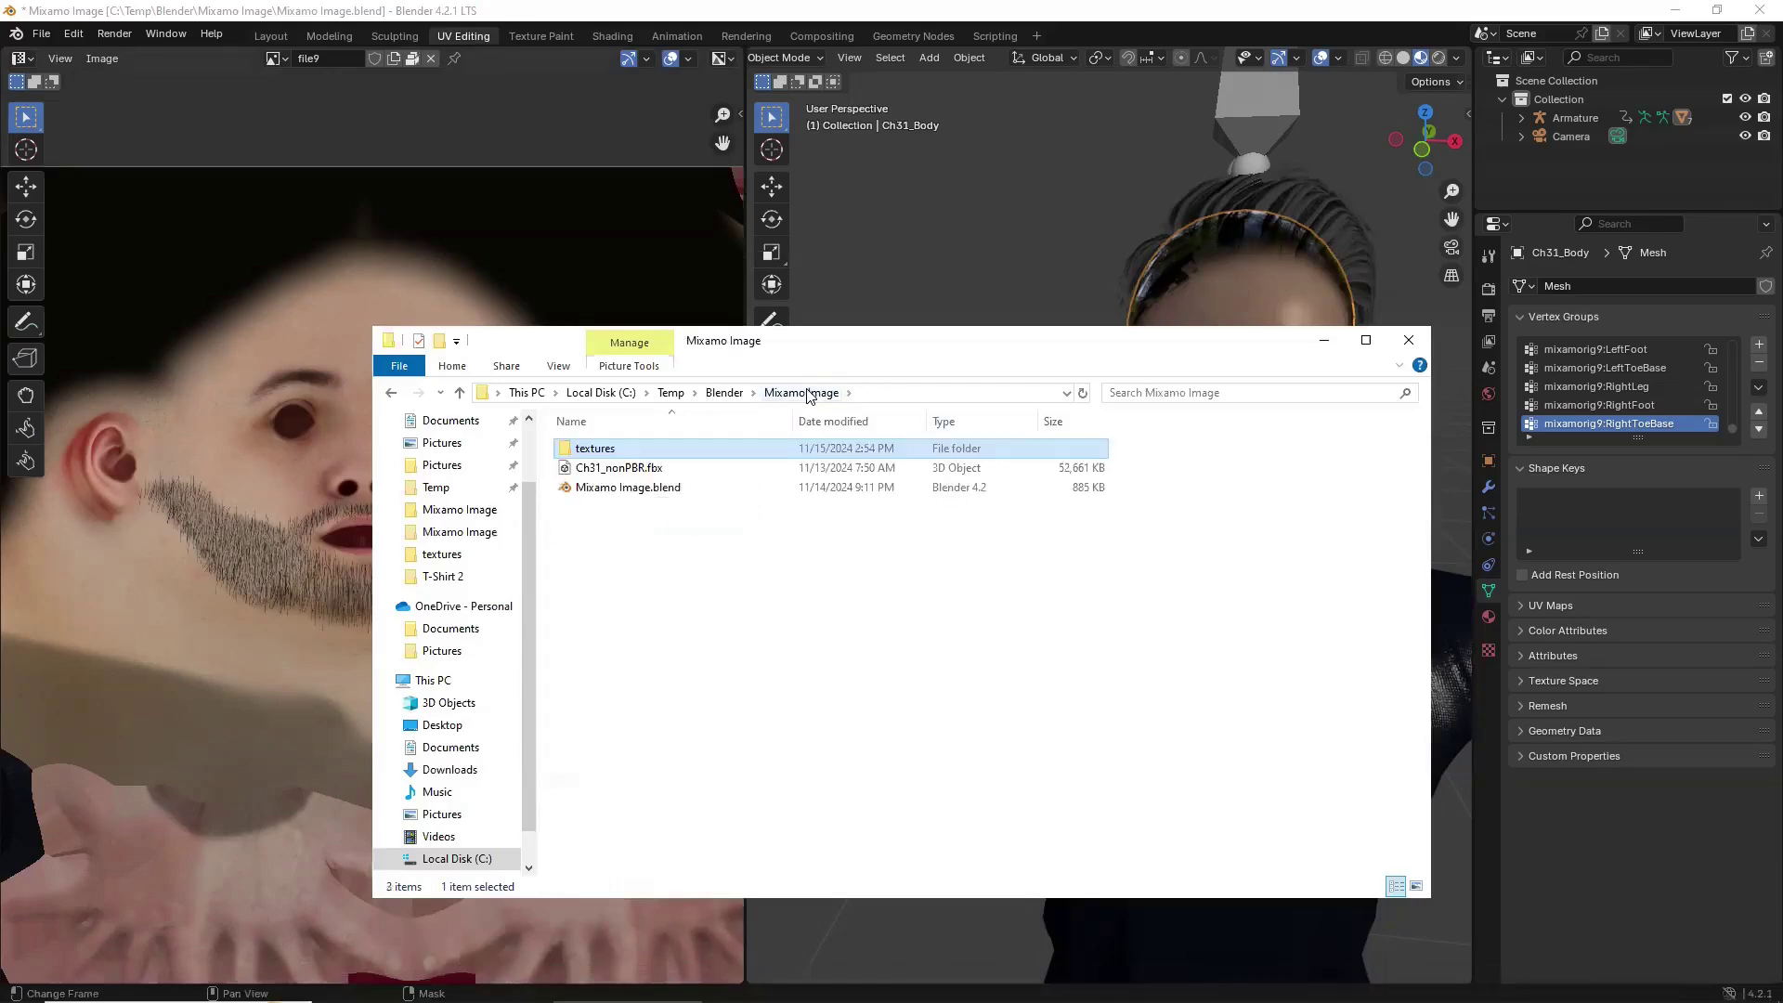
{"action": "key", "text": "Delete"}
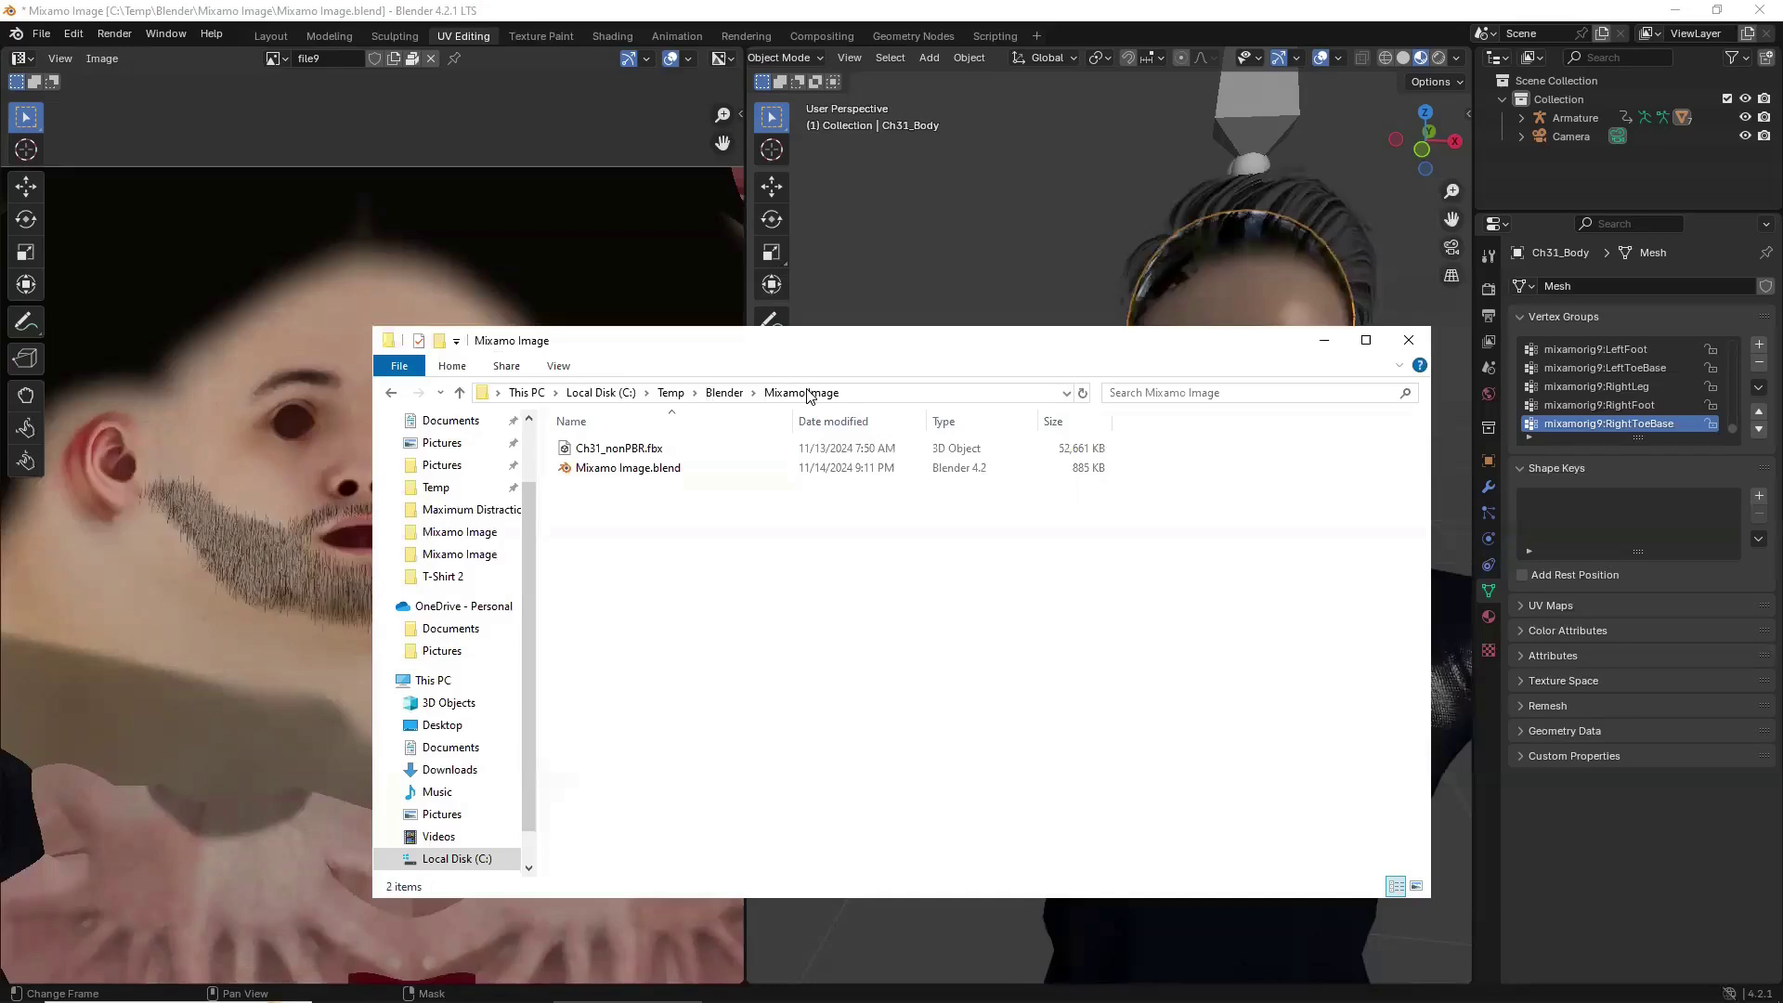
{"action": "left_click", "coordinate": [708, 8]}
{"action": "left_click", "coordinate": [37, 37]}
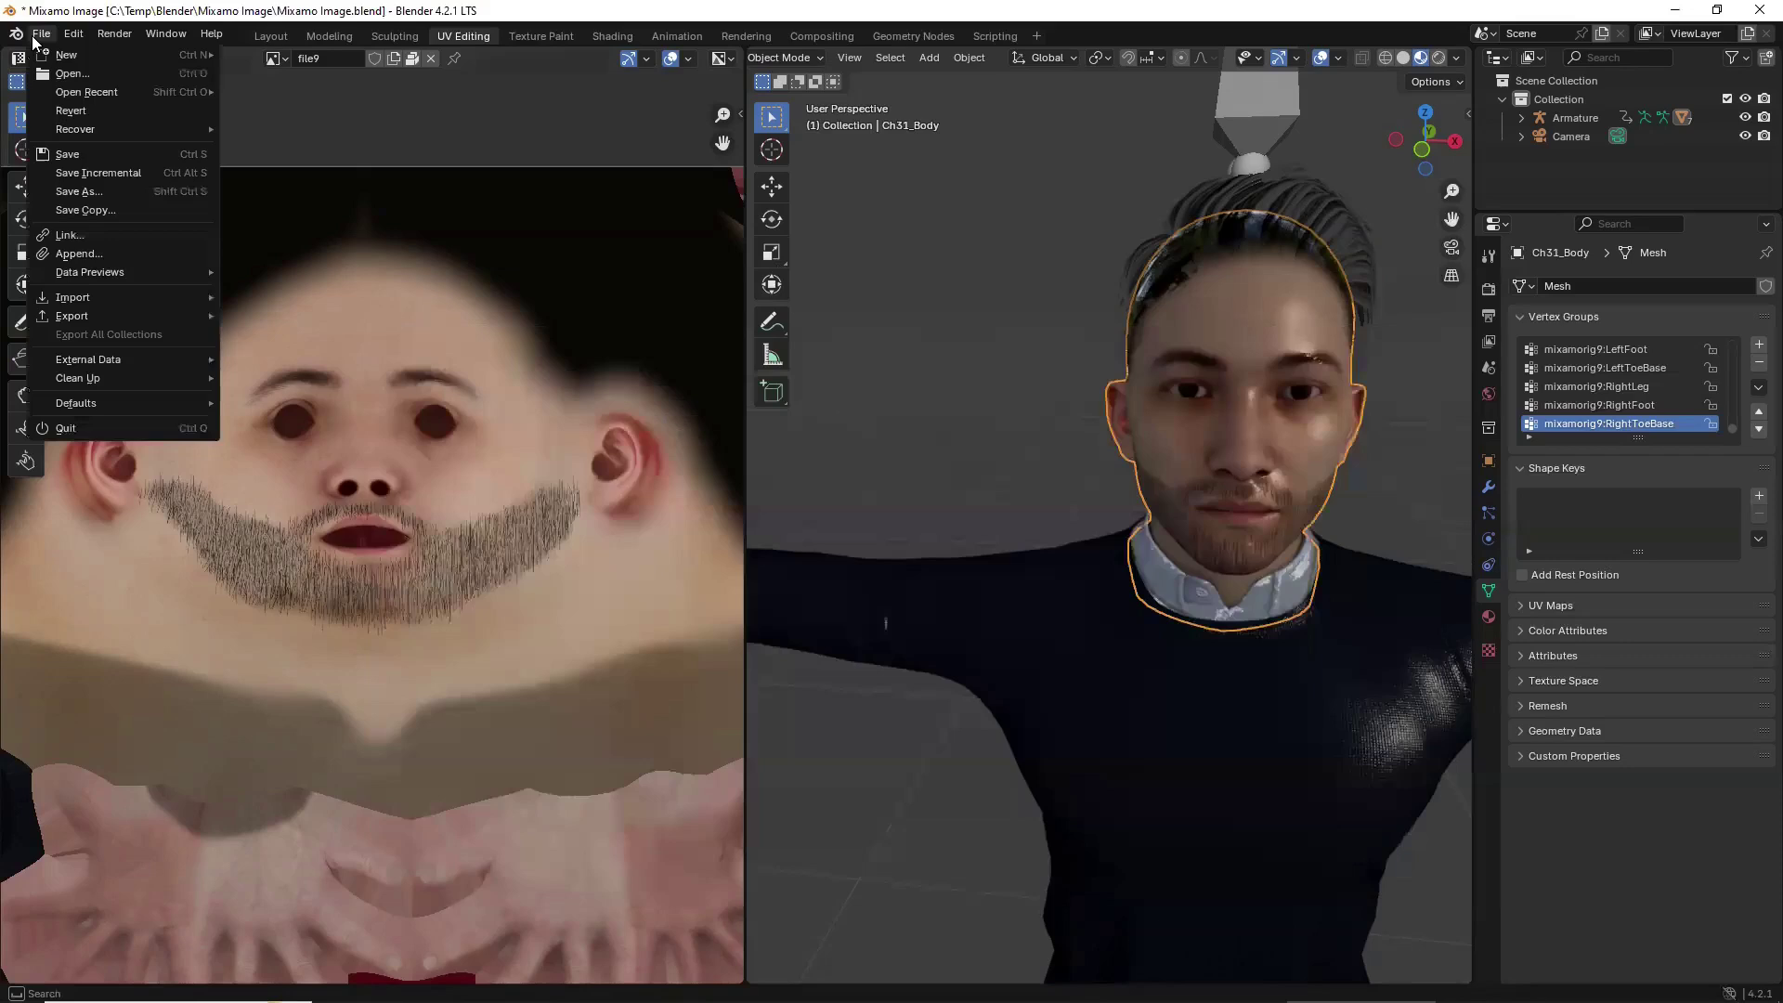
{"action": "left_click", "coordinate": [54, 156]}
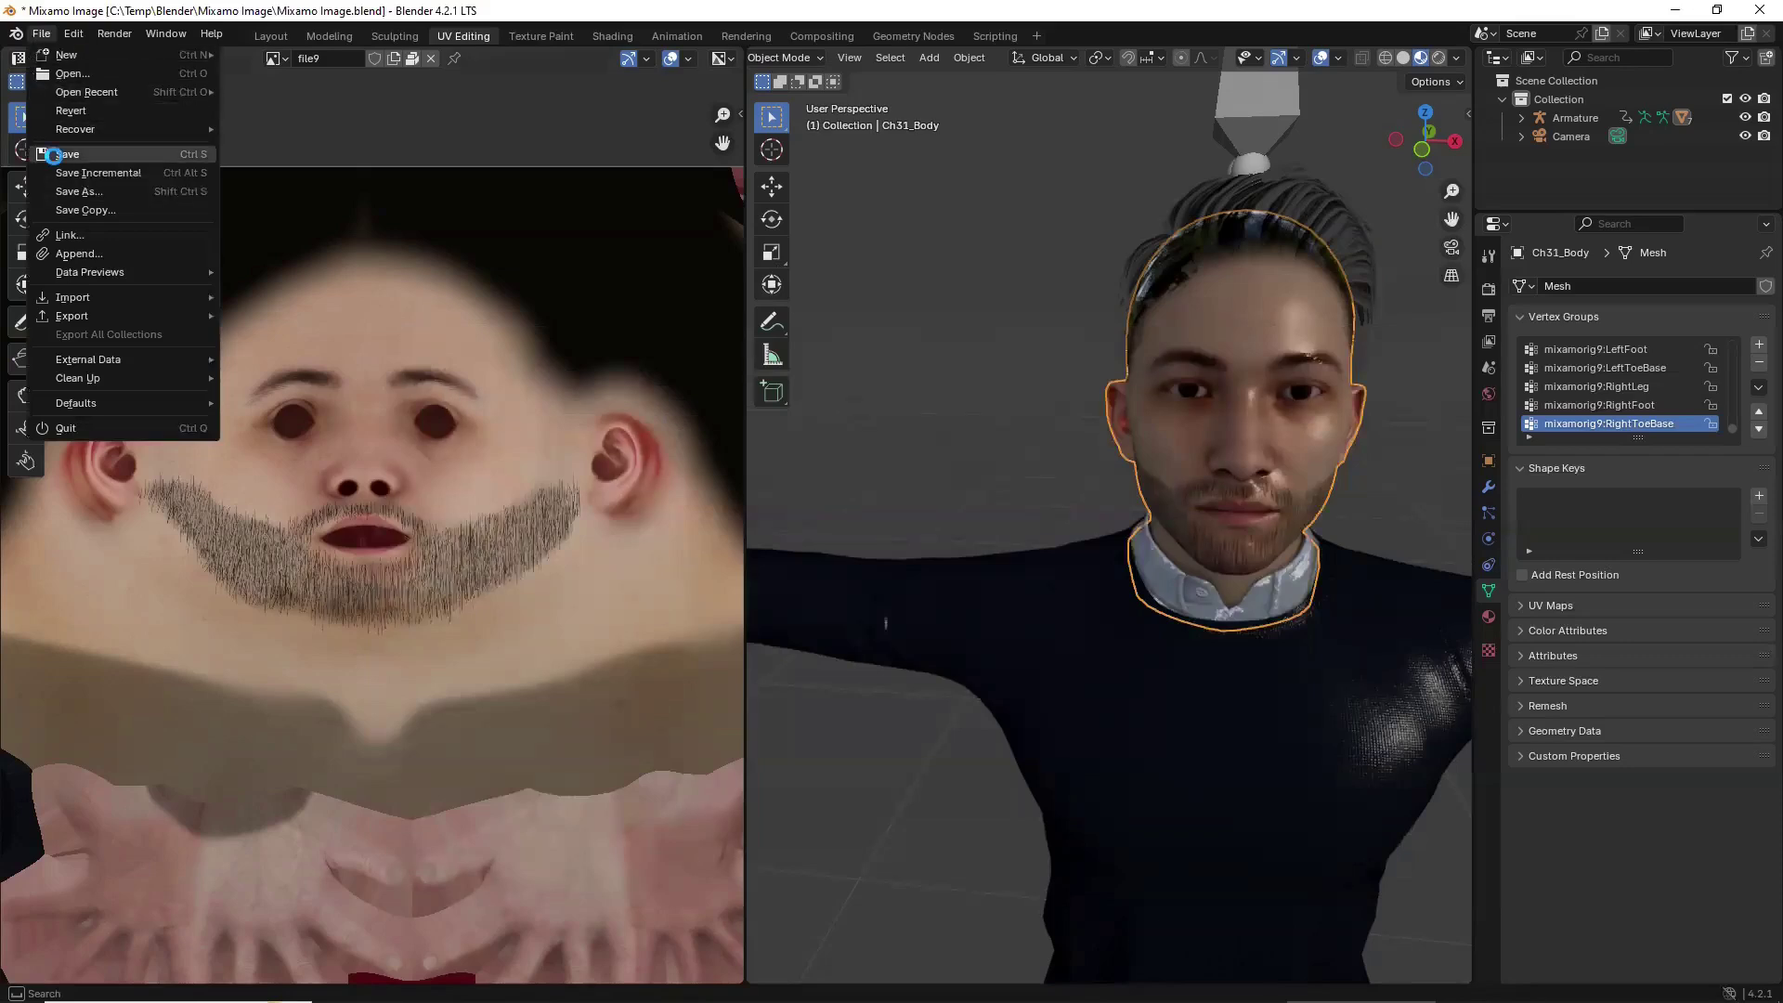